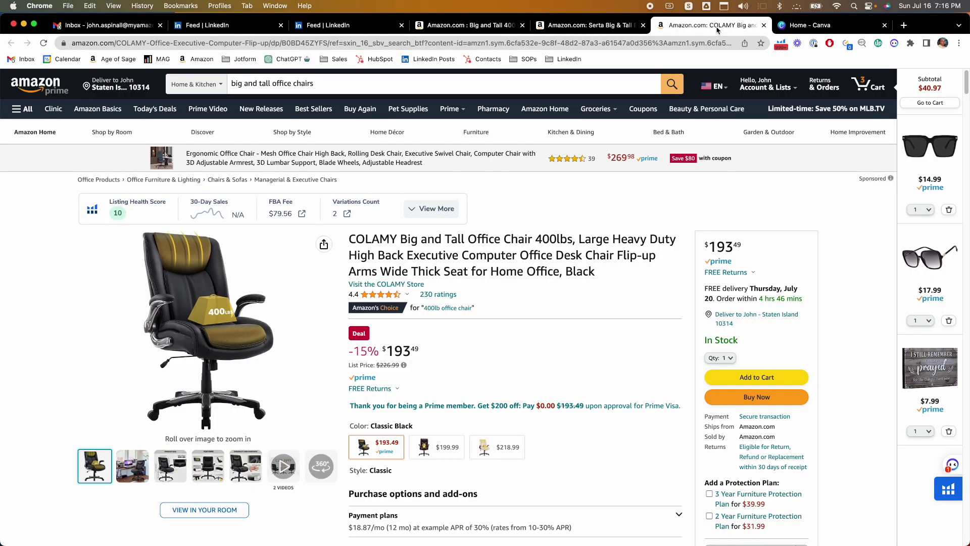
# - Look at the Serta chair listing, then return to the Big and Tall 400lbs chair listing
pyautogui.click(589, 25)
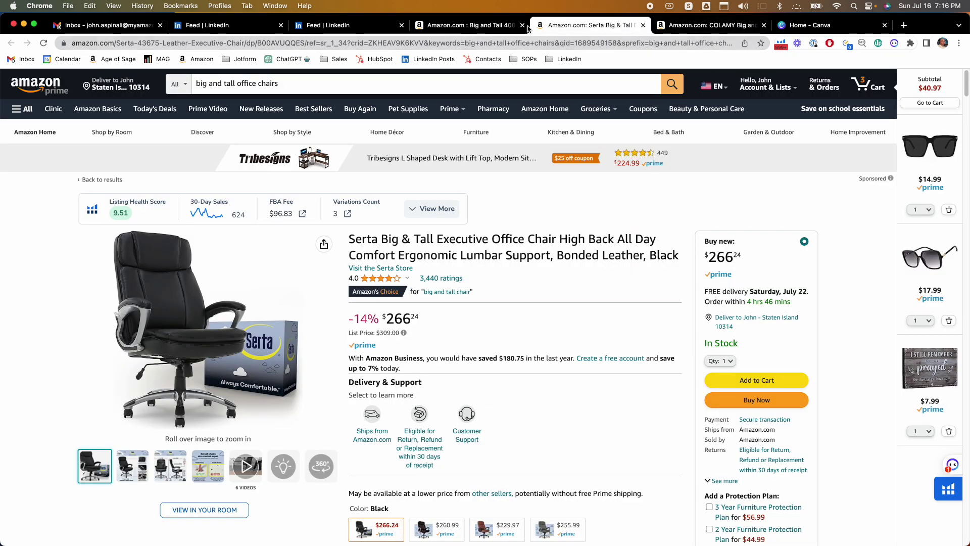
pyautogui.click(495, 28)
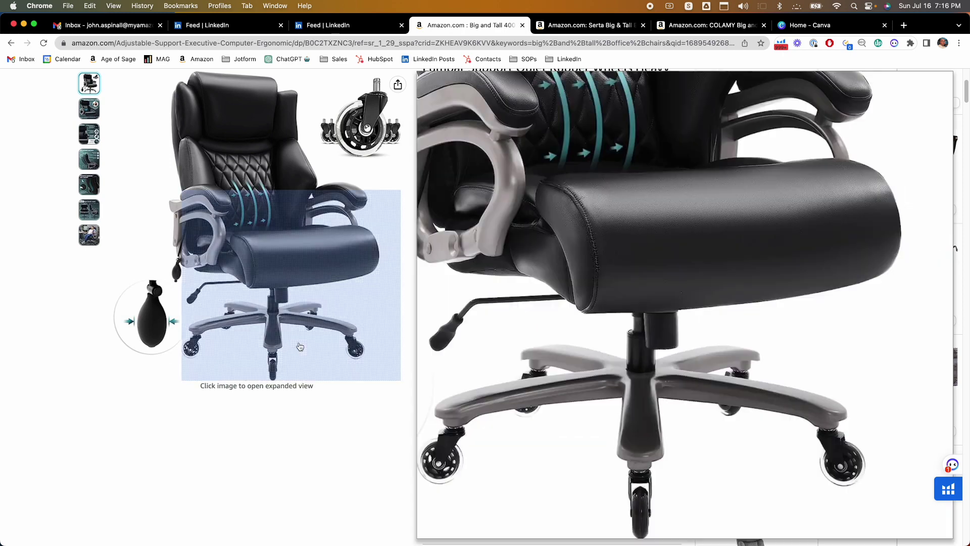
pyautogui.scroll(3, 570, 299)
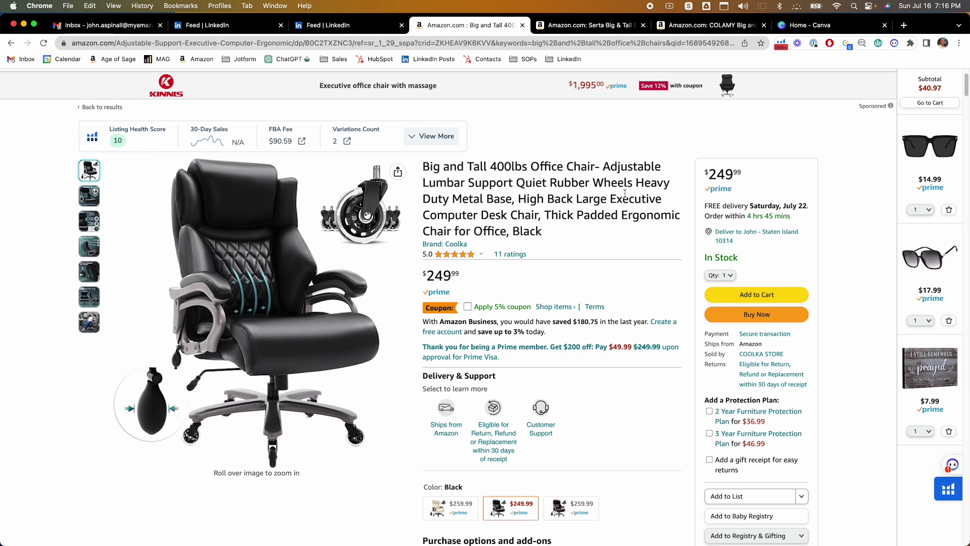
# - Highlight 'Big and Tall 400lbs' in the Coolka product title, then clear the selection
pyautogui.moveTo(442, 167); pyautogui.dragTo(511, 167)
pyautogui.click(482, 166)
pyautogui.moveTo(434, 165); pyautogui.dragTo(543, 166)
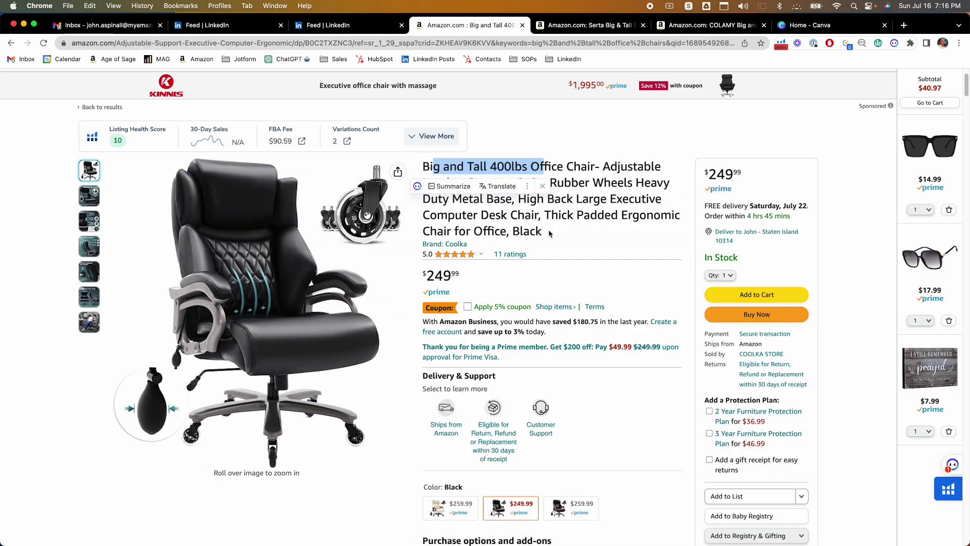
pyautogui.click(513, 216)
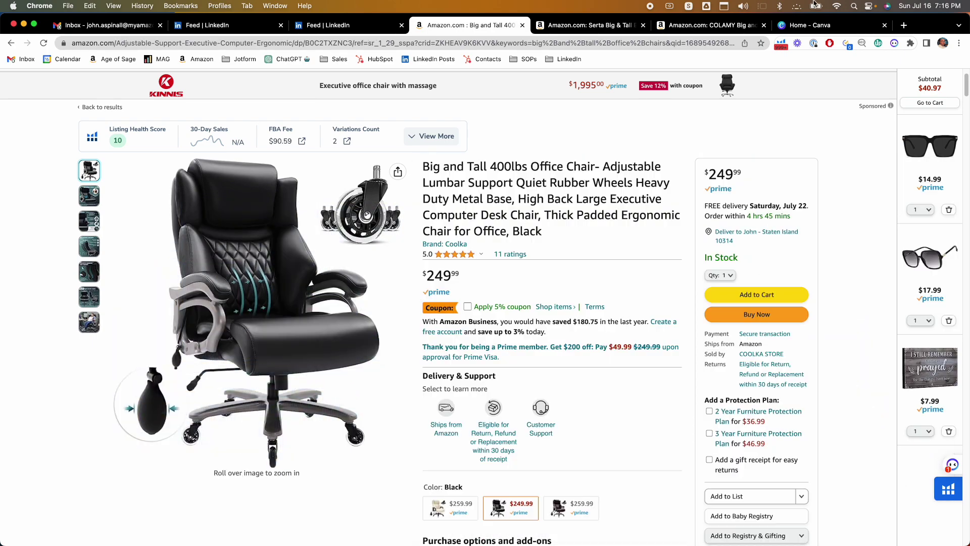
# - Start a new Amazon Product Image design from the Canva home page
pyautogui.click(830, 25)
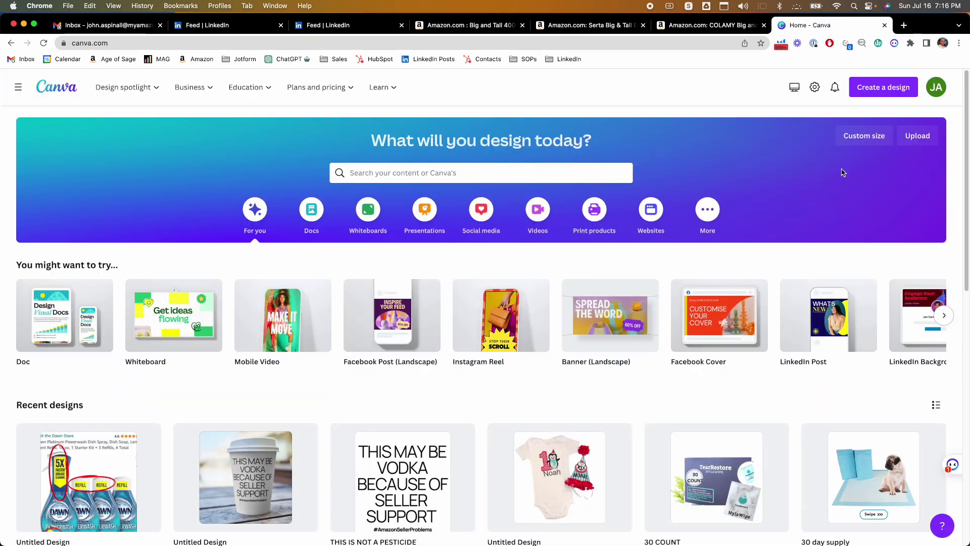
pyautogui.click(885, 89)
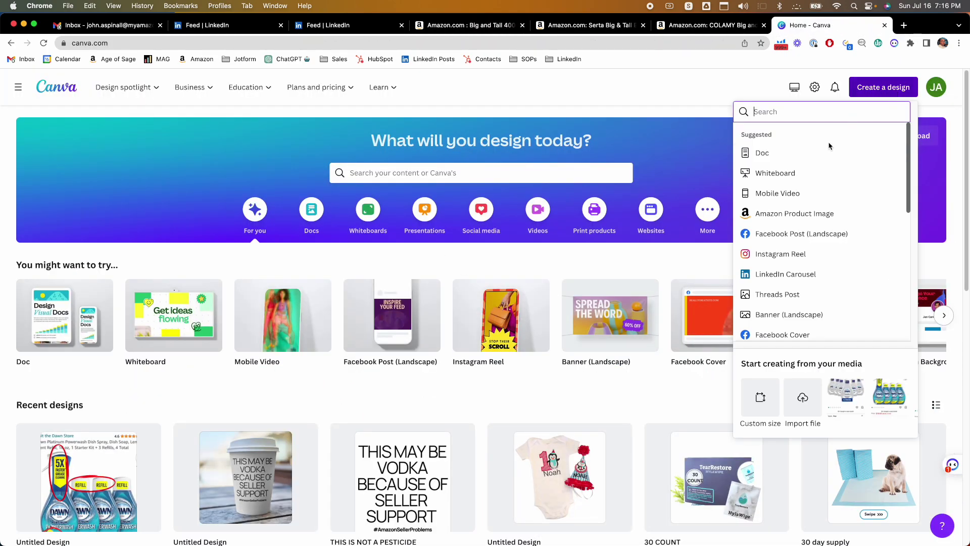
pyautogui.click(795, 214)
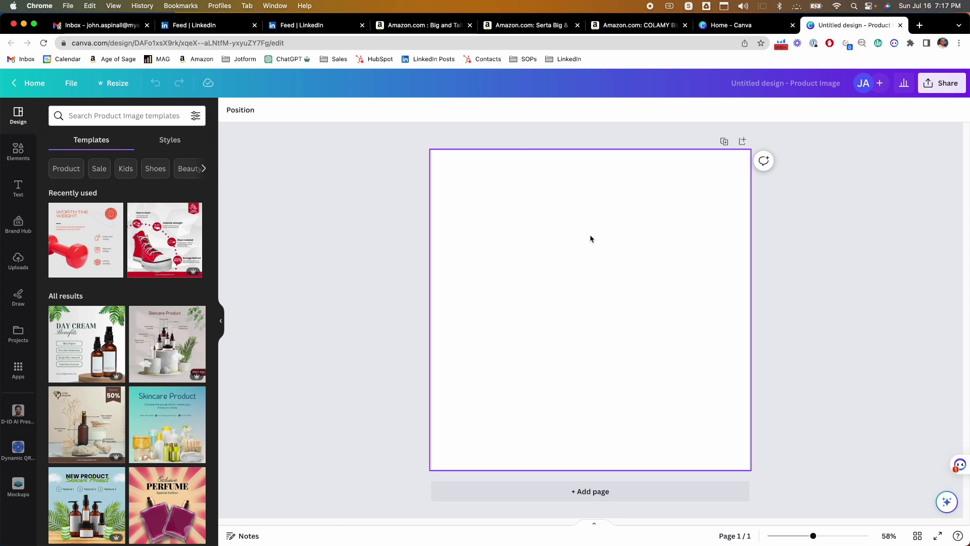
# - Paste the black office chair photo onto the page, enlarging and repositioning it
pyautogui.press('super+v')
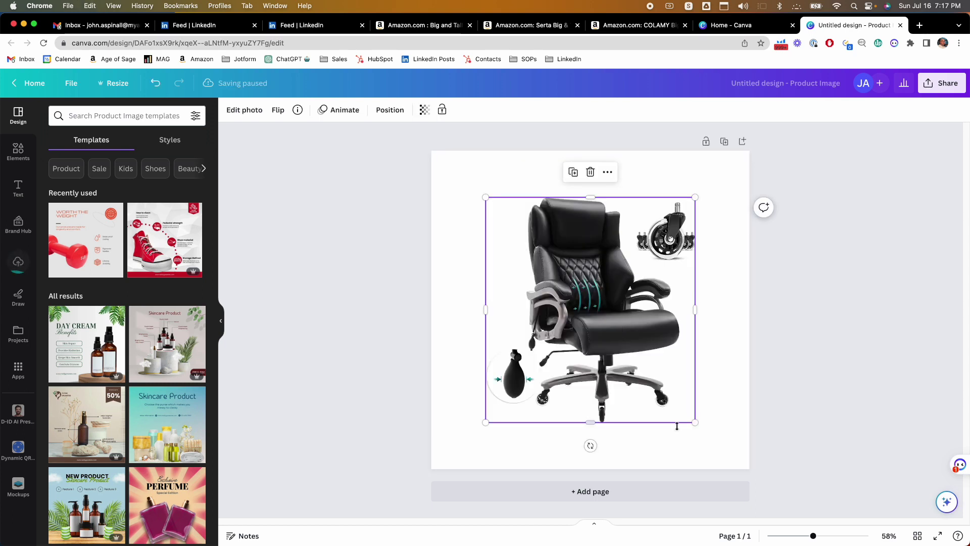
pyautogui.moveTo(696, 422); pyautogui.dragTo(745, 472)
pyautogui.moveTo(671, 395); pyautogui.dragTo(645, 370)
# - Duplicate the page and start Magic Eraser on the page 2 chair photo
pyautogui.click(742, 141)
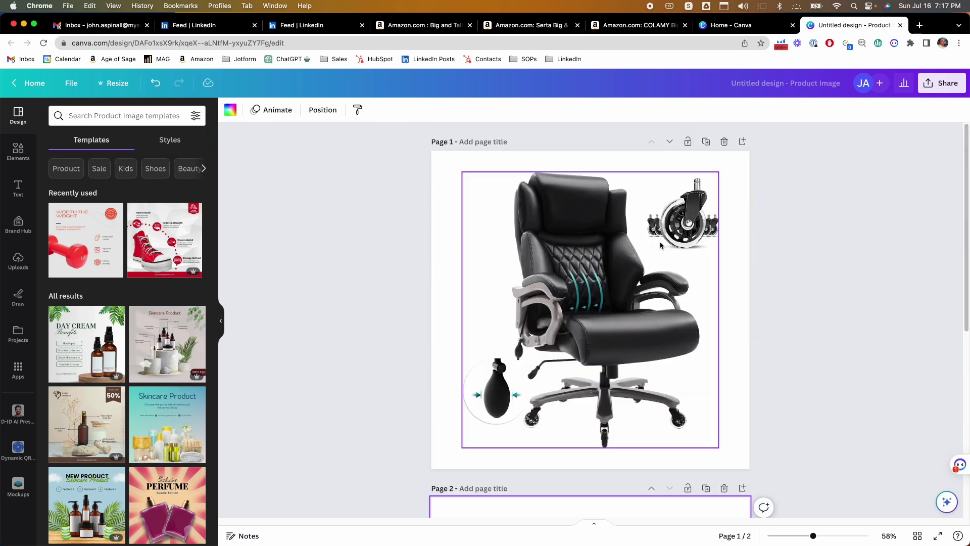
pyautogui.click(608, 259)
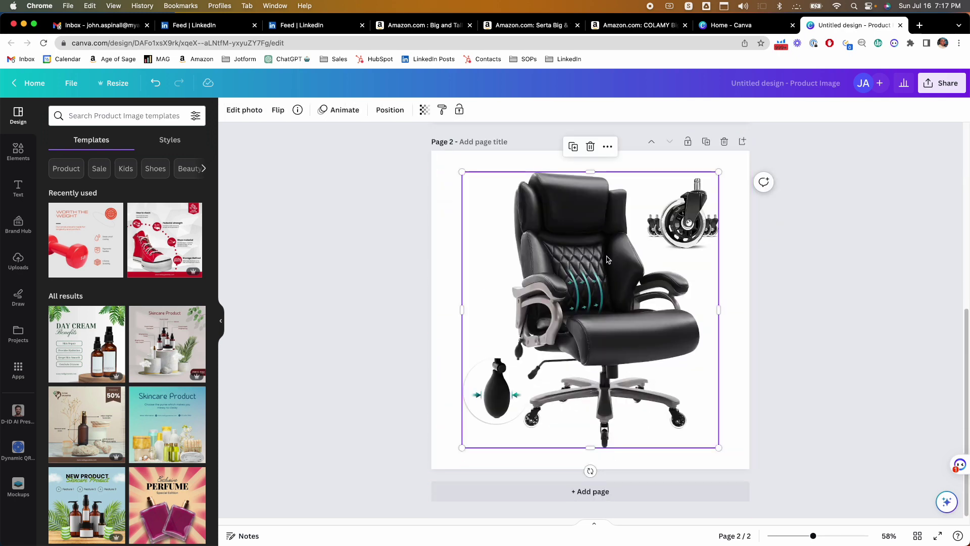
pyautogui.click(245, 115)
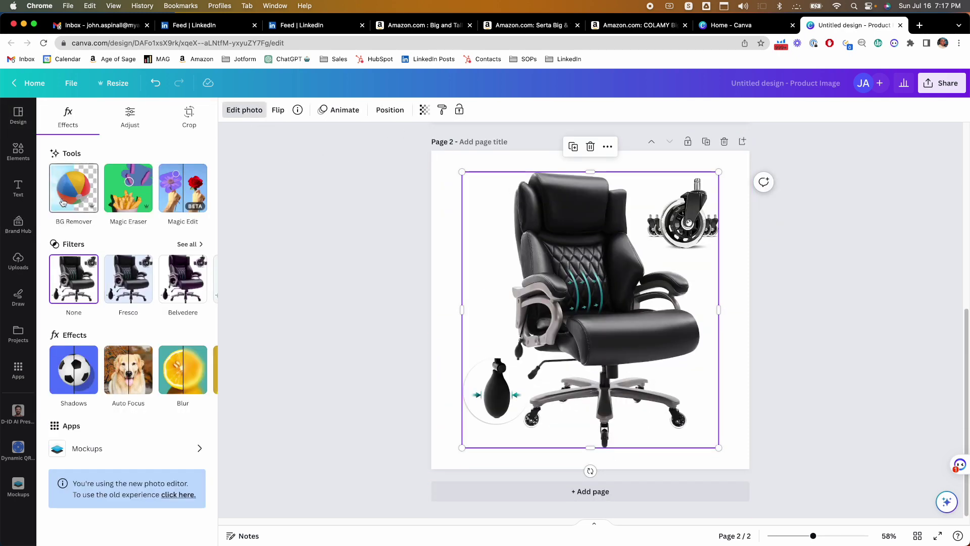
pyautogui.click(127, 197)
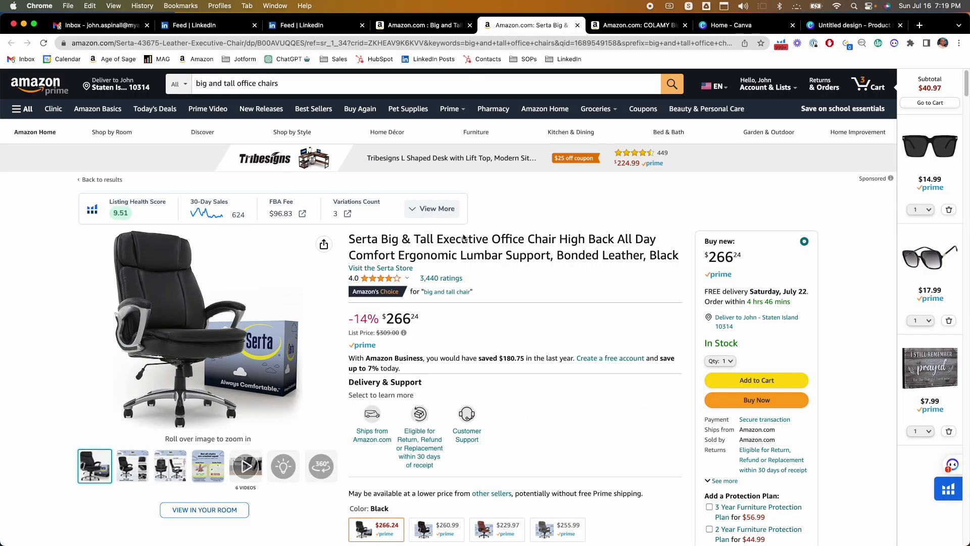
# - Compare the Serta and COLAMY chair listings against the Big and Tall 400lbs listing
pyautogui.click(400, 31)
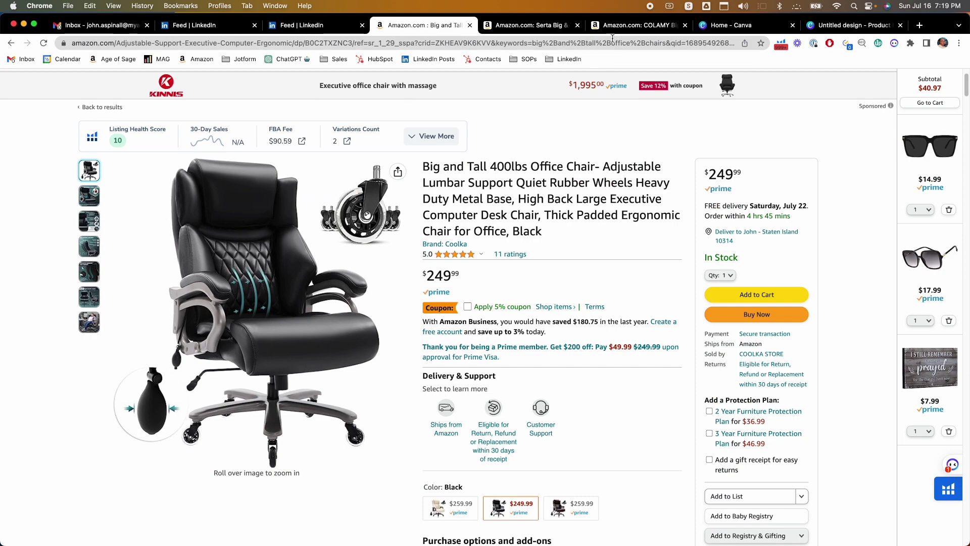
pyautogui.click(525, 26)
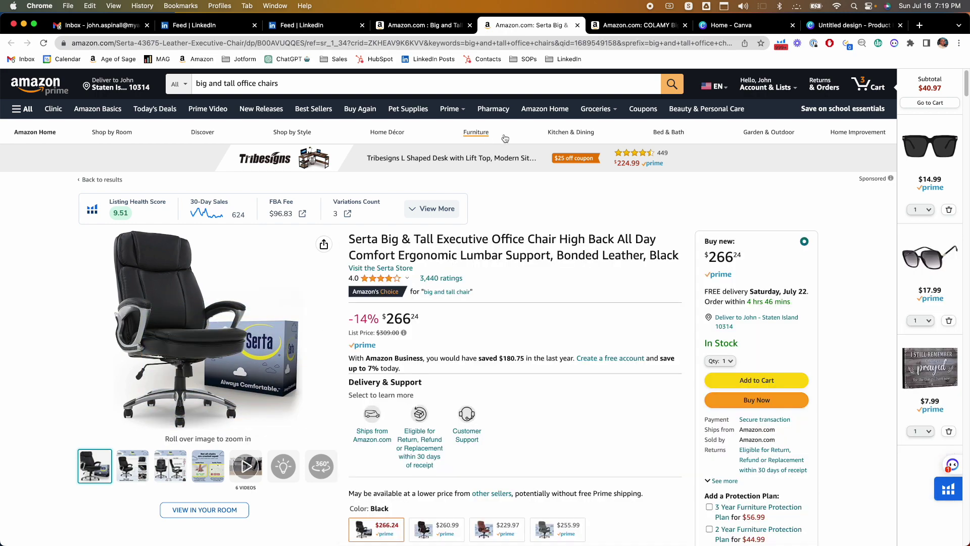
pyautogui.click(614, 25)
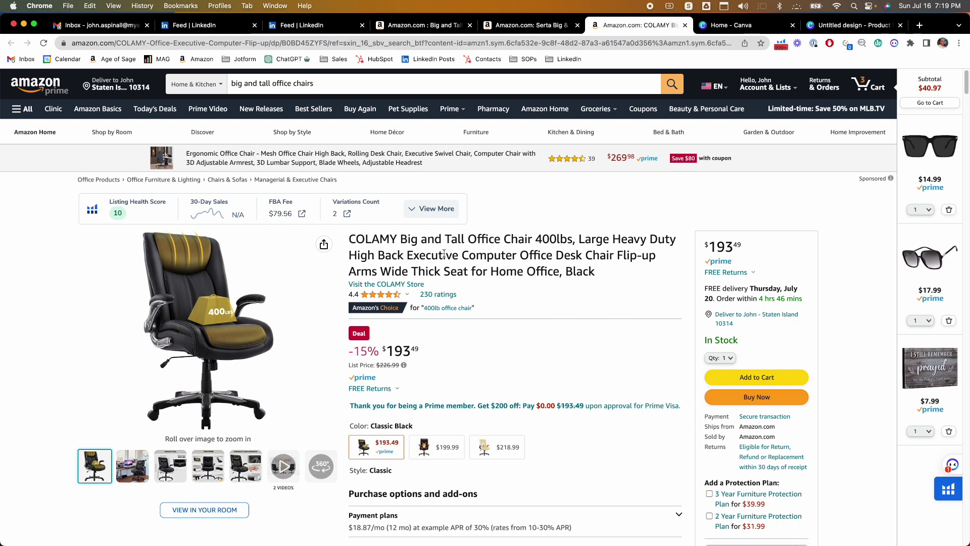
pyautogui.moveTo(398, 306)
pyautogui.click(535, 27)
pyautogui.click(634, 25)
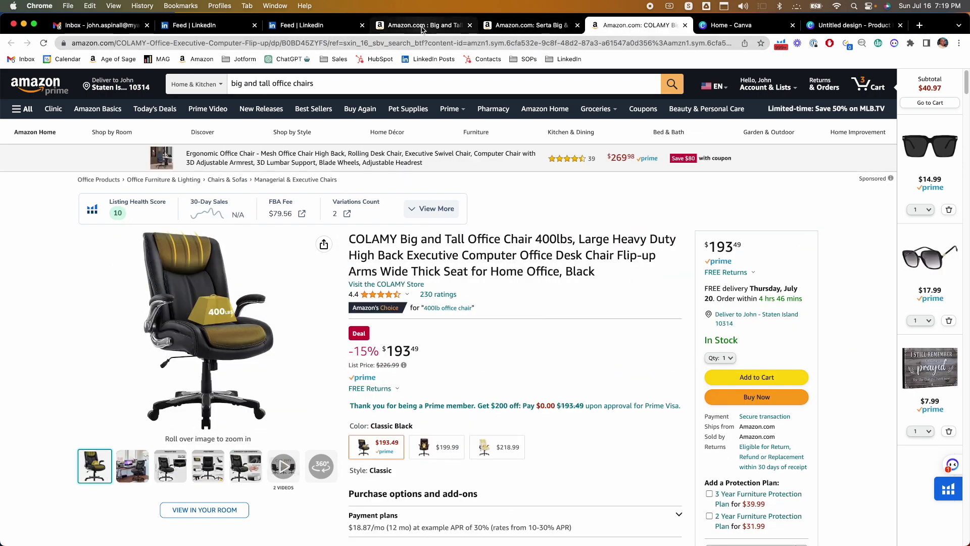
pyautogui.click(422, 26)
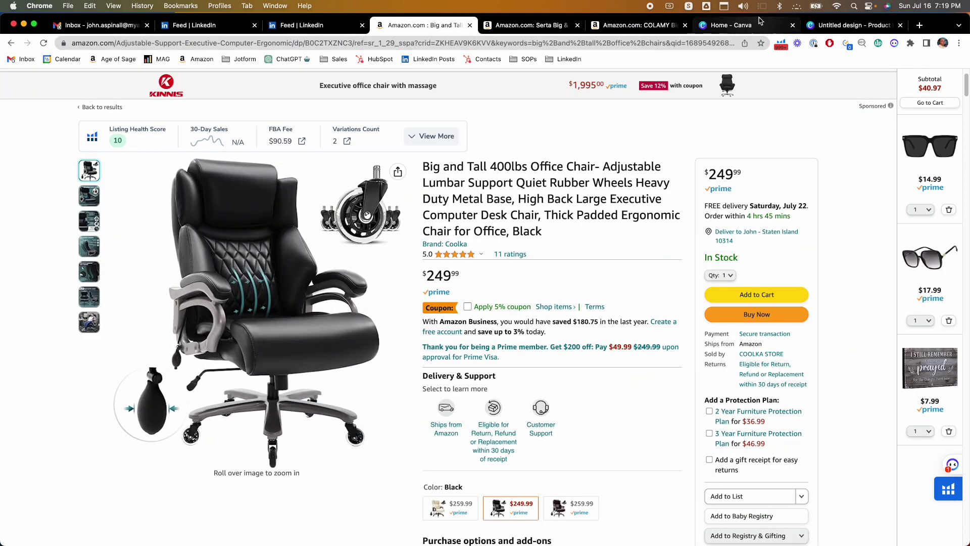
pyautogui.click(849, 25)
# - Close Canva's Home tab and clean up the page 2 chair photo so only the chair remains on white
pyautogui.click(731, 26)
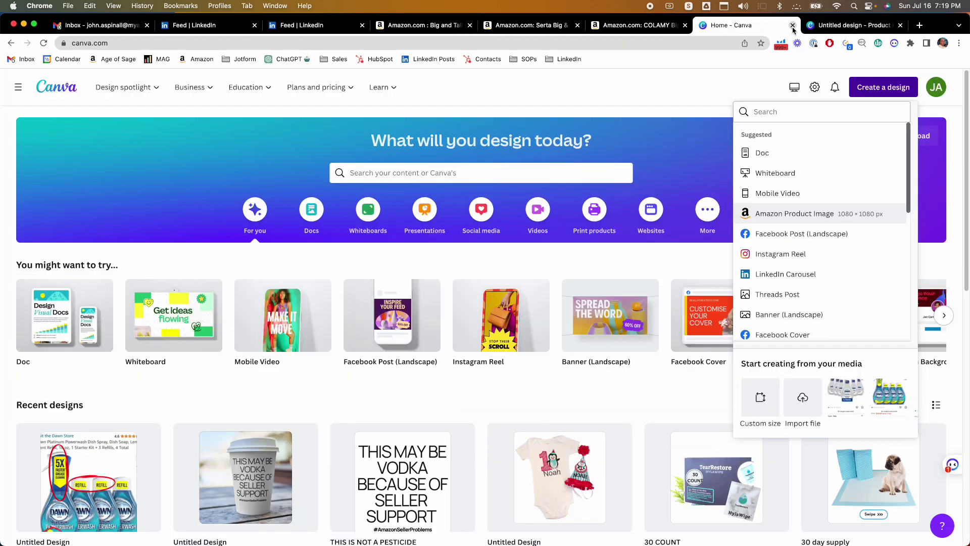
pyautogui.click(792, 25)
pyautogui.scroll(-5, 494, 278)
pyautogui.click(521, 289)
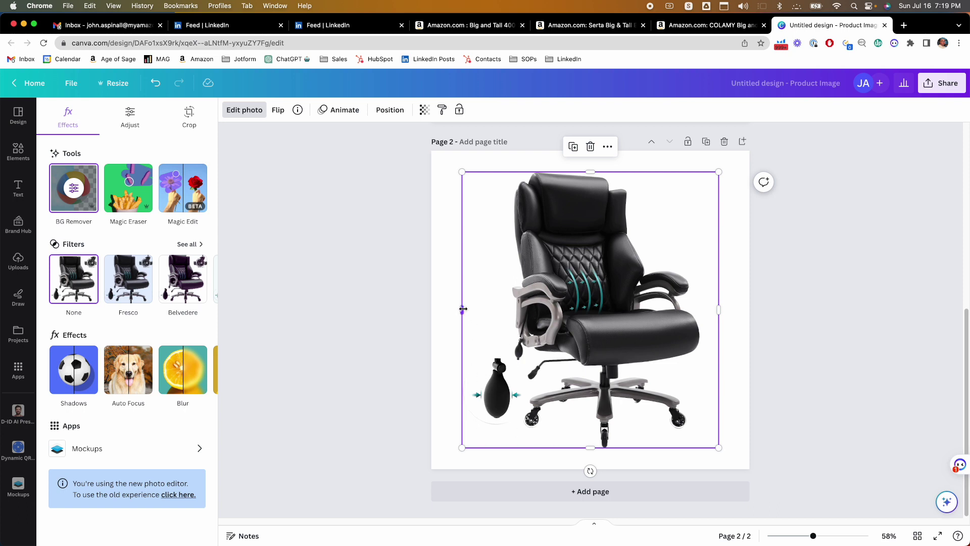
pyautogui.click(372, 281)
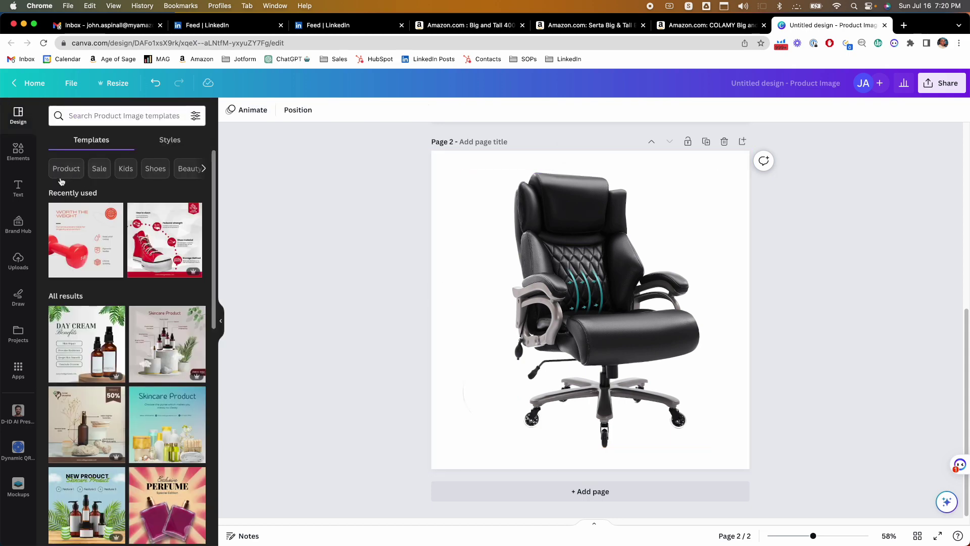
# - Search Elements for 'box' and browse all the box photo results
pyautogui.click(18, 151)
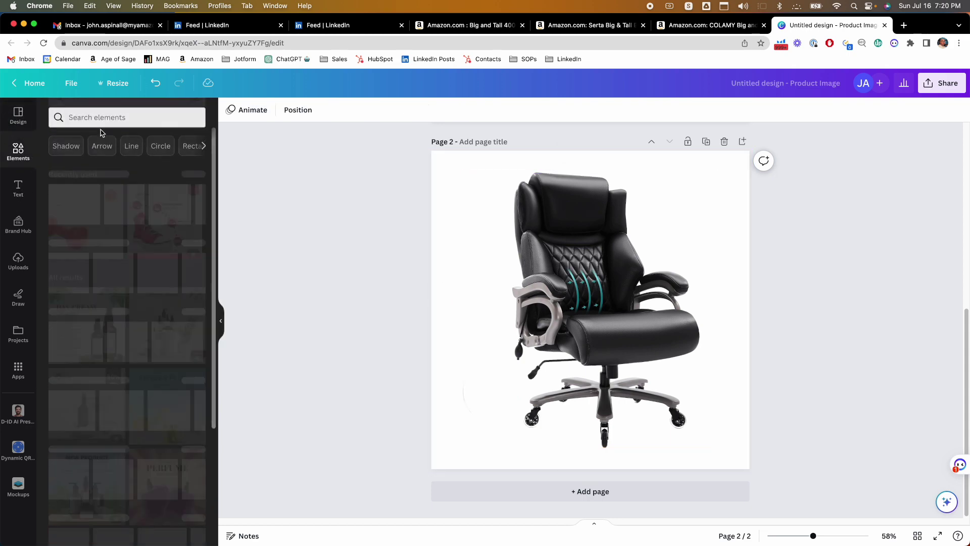
pyautogui.click(112, 116)
pyautogui.write('box')
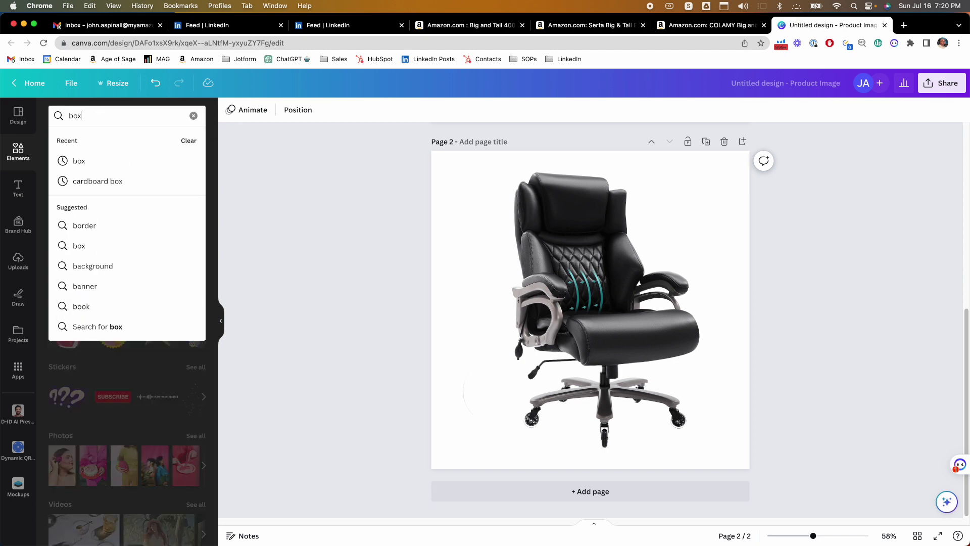
pyautogui.press('Return')
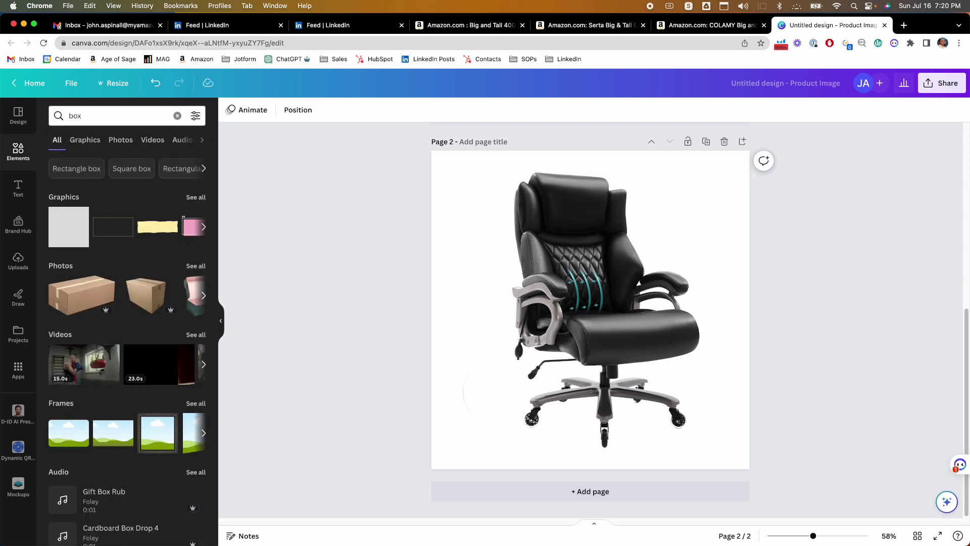
pyautogui.click(195, 266)
pyautogui.scroll(-3, 166, 311)
pyautogui.scroll(-10, 163, 316)
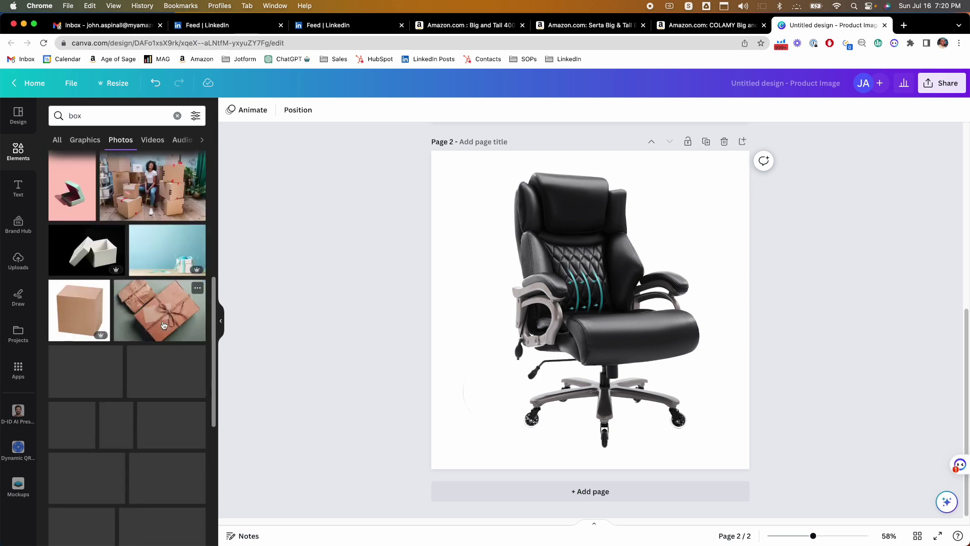
pyautogui.scroll(-3, 166, 328)
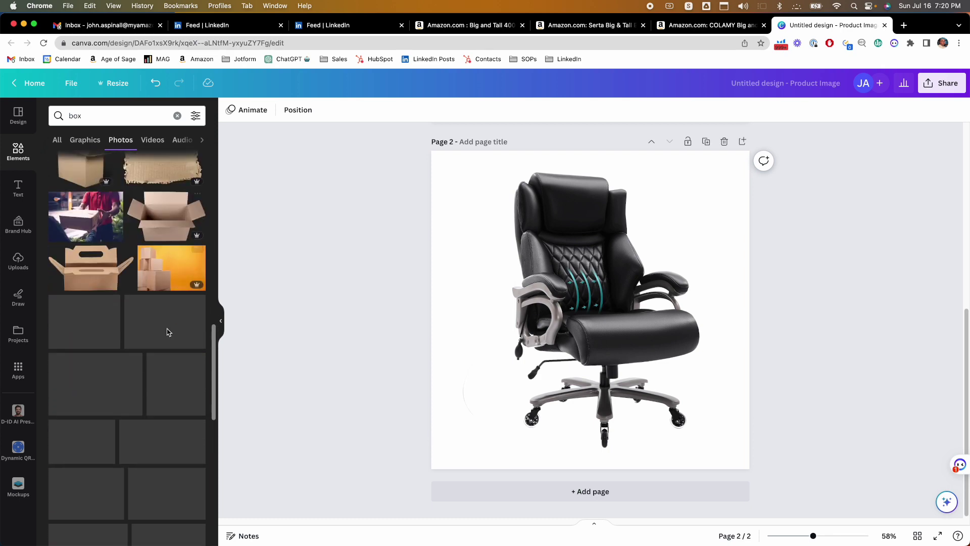
pyautogui.scroll(-10, 169, 333)
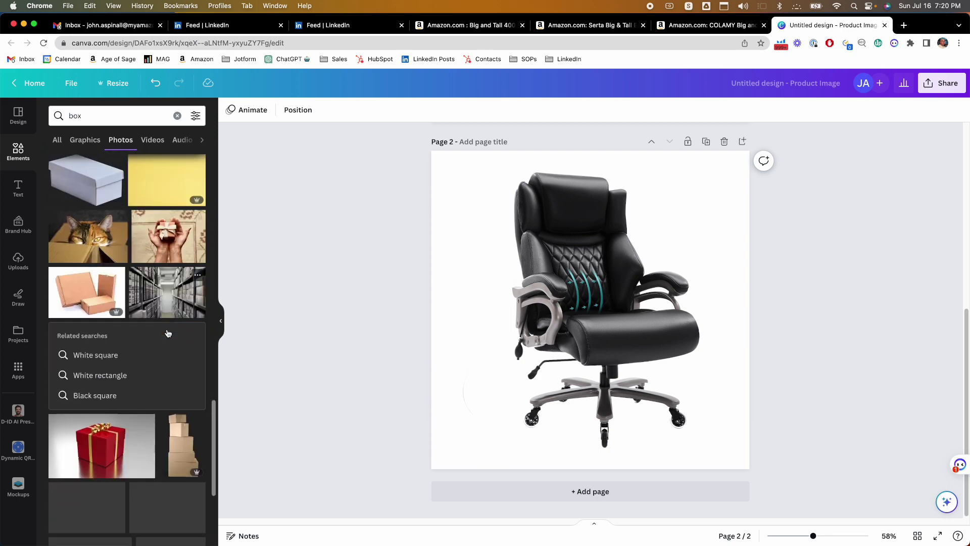
pyautogui.scroll(-5, 169, 332)
# - Refine the search to 'large box' and browse the graphics results
pyautogui.click(84, 118)
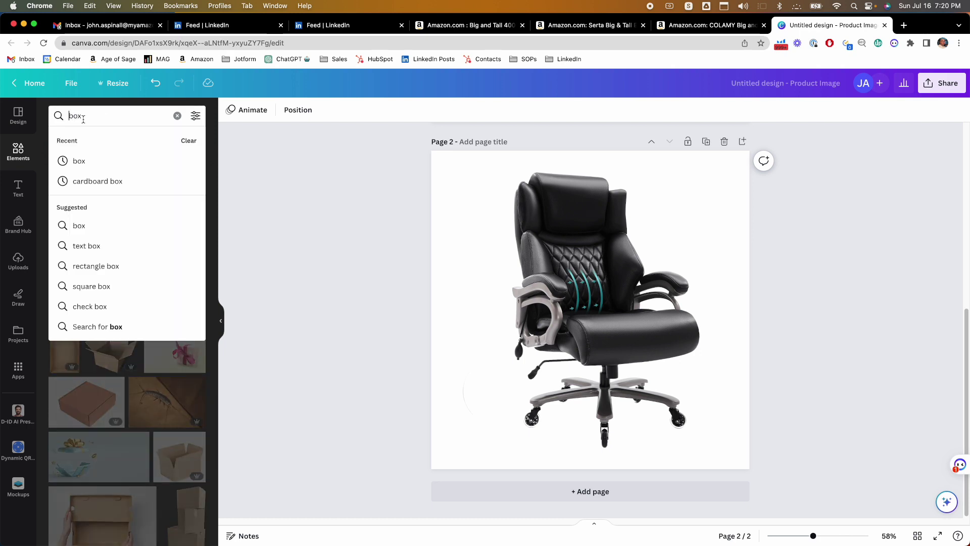
pyautogui.write('large')
pyautogui.press('Return')
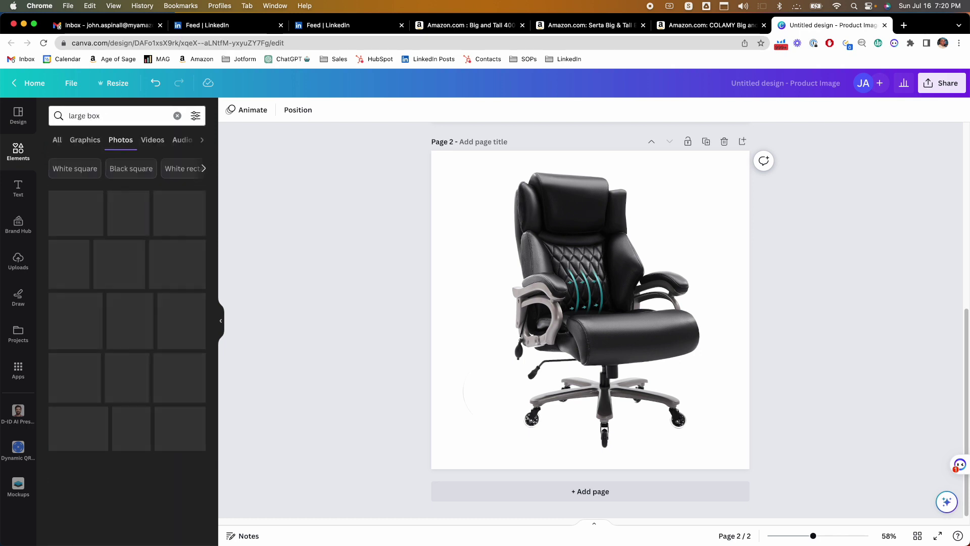
pyautogui.scroll(1, 101, 189)
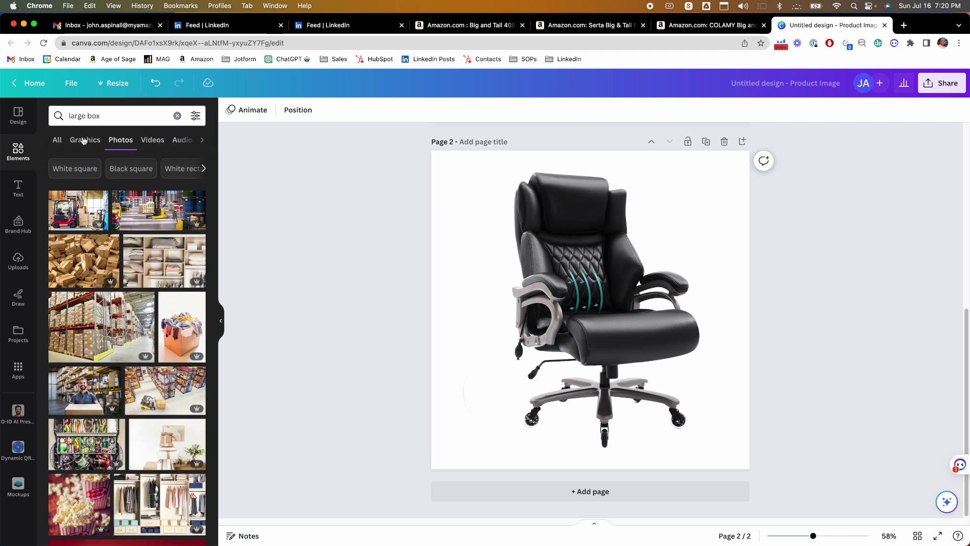
pyautogui.click(77, 142)
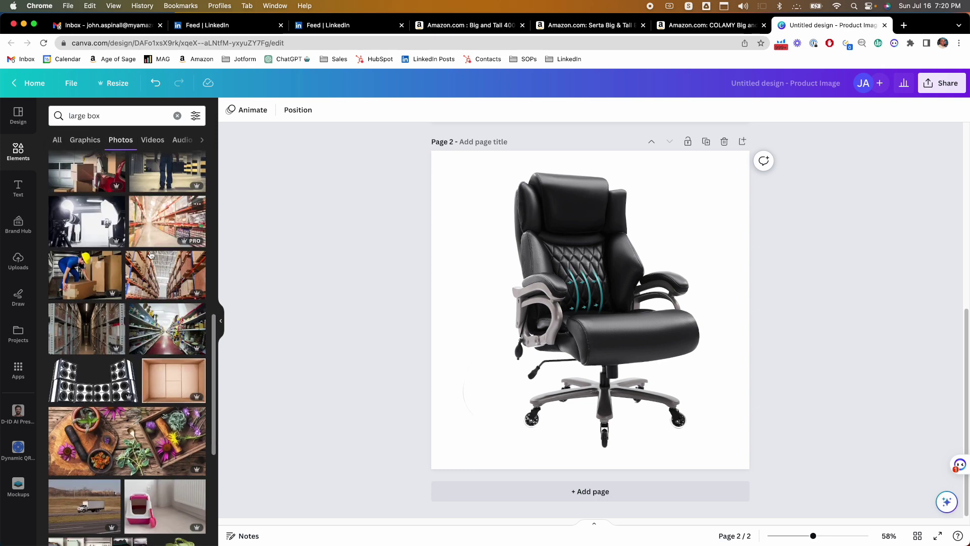
pyautogui.scroll(-1, 149, 259)
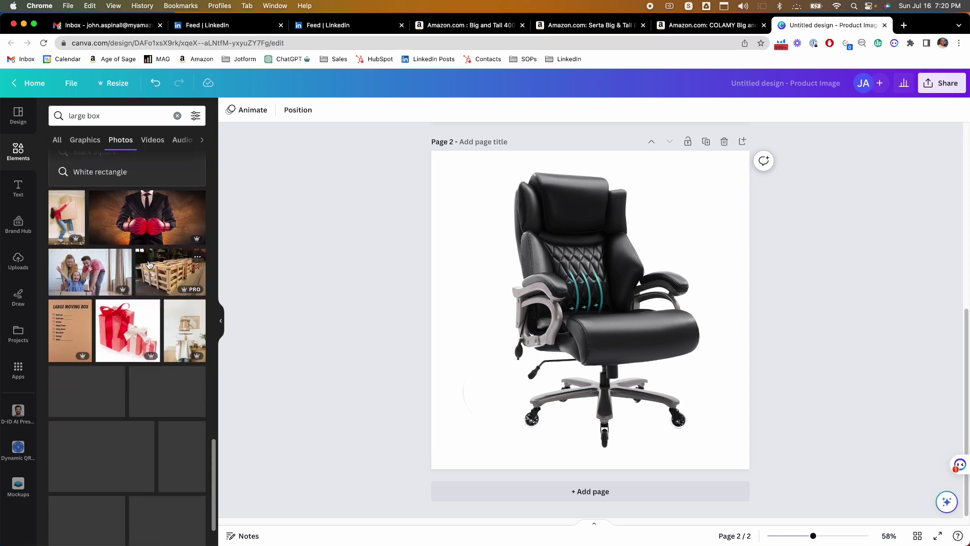
pyautogui.scroll(-5, 149, 265)
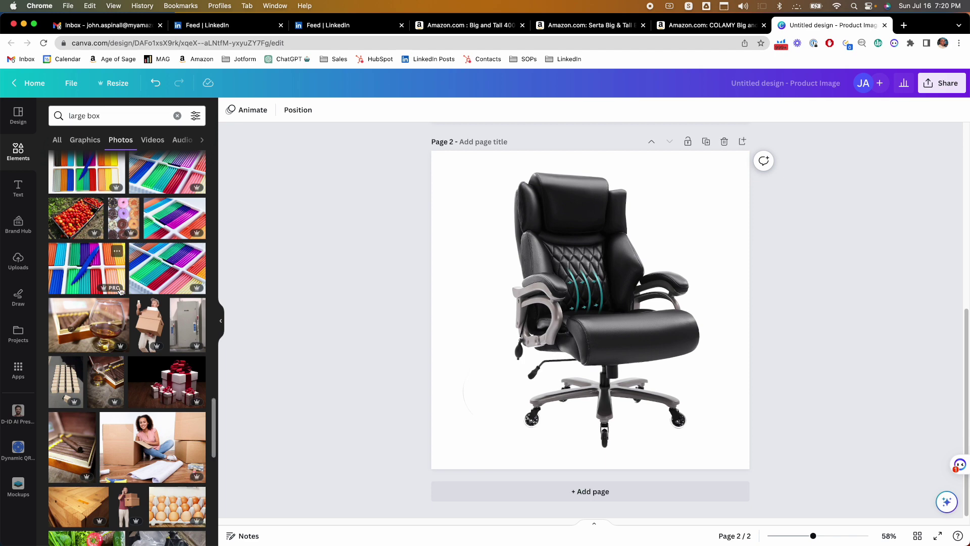
pyautogui.scroll(-7, 122, 315)
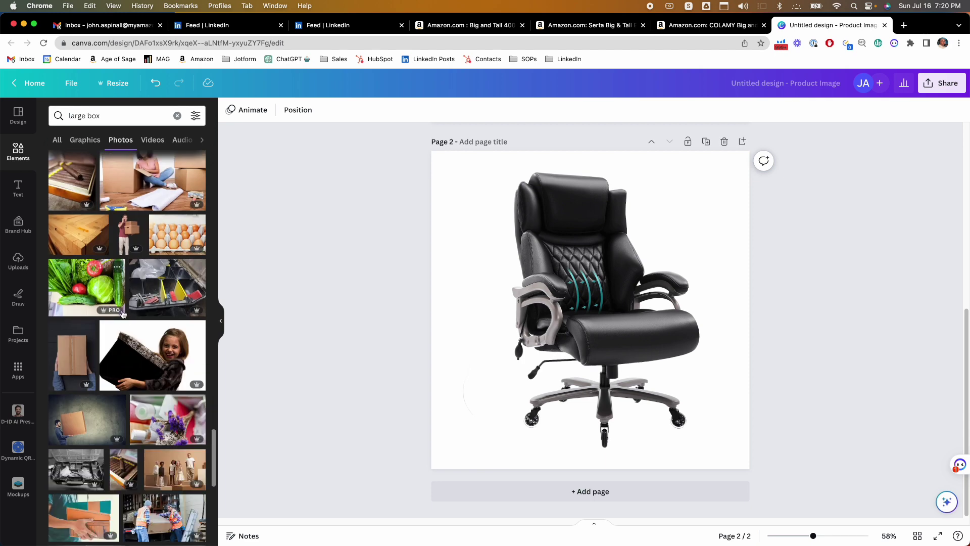
pyautogui.scroll(-4, 123, 316)
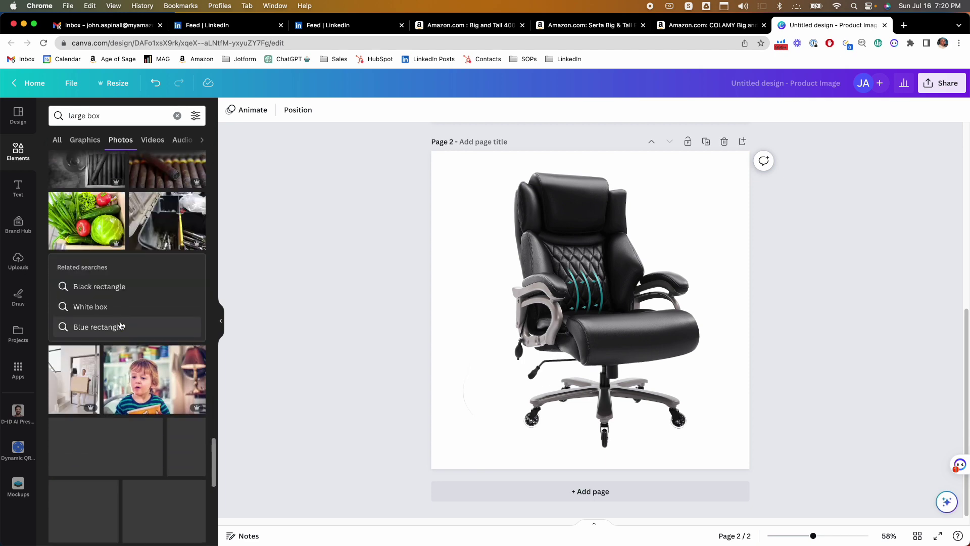
pyautogui.scroll(-10, 121, 326)
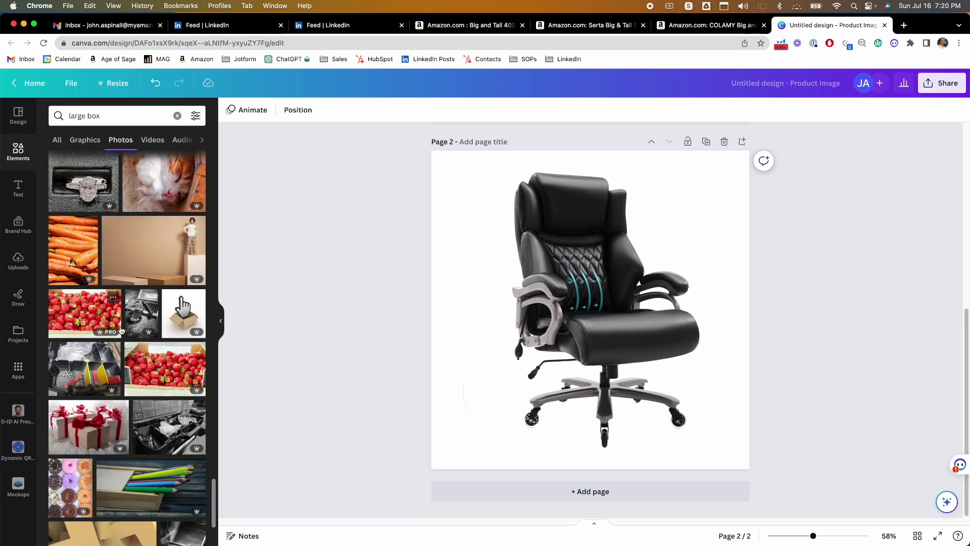
pyautogui.scroll(-10, 121, 329)
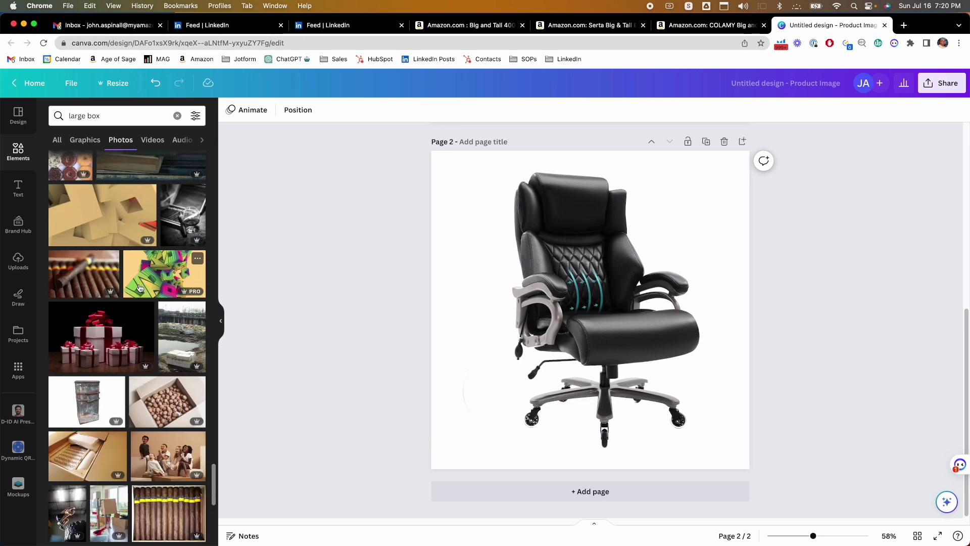
pyautogui.scroll(-8, 140, 288)
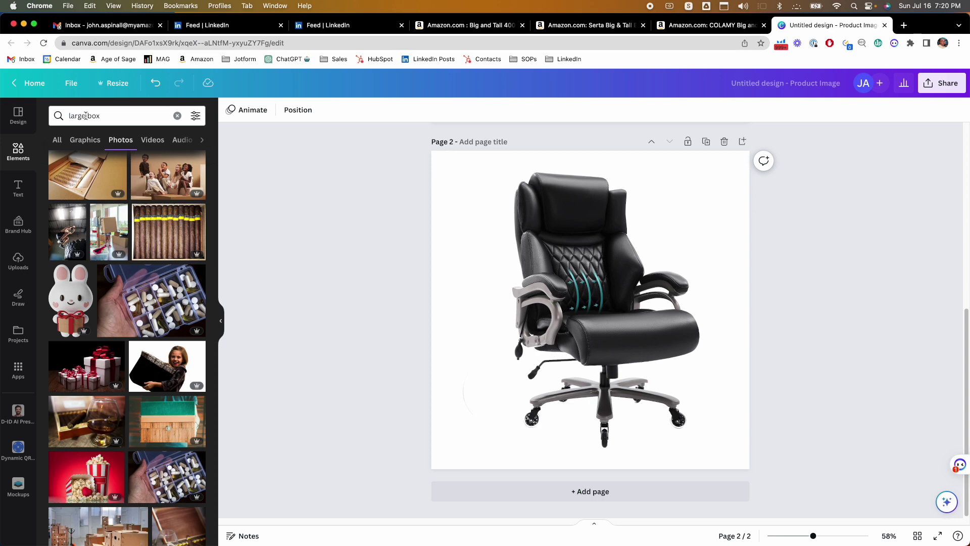
# - Return the search to 'box' and add a plain cardboard box photo to page 2
pyautogui.doubleClick(84, 115)
pyautogui.press('BackSpace')
pyautogui.press('Return')
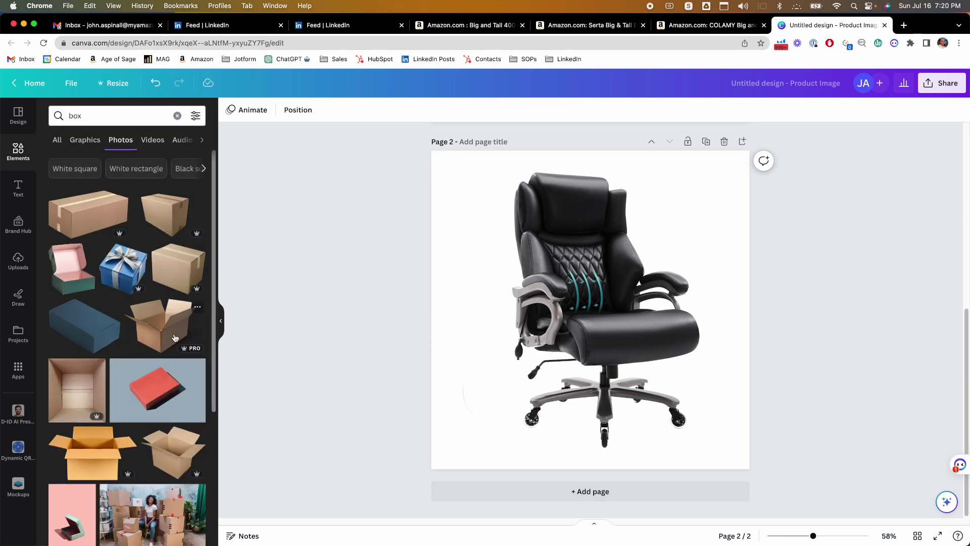
pyautogui.scroll(-2, 152, 354)
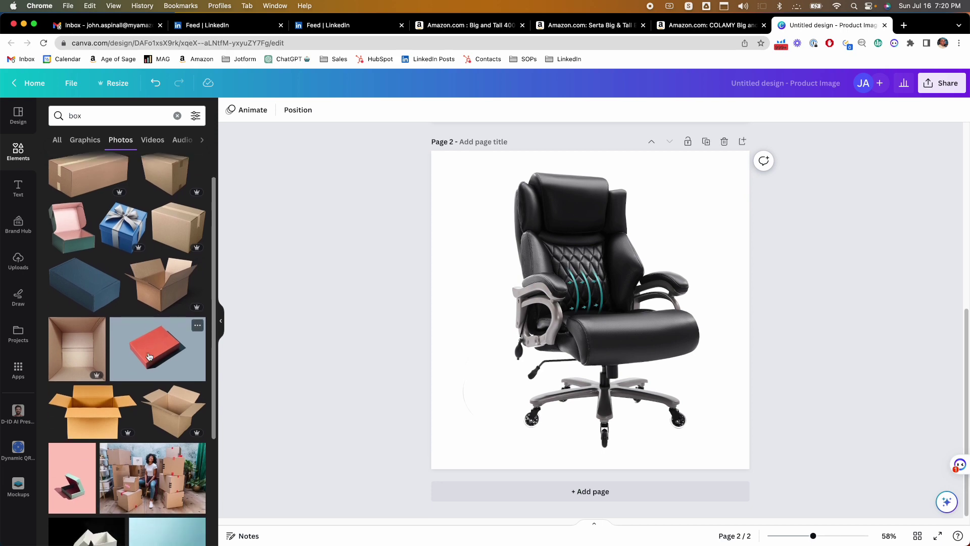
pyautogui.scroll(-5, 151, 372)
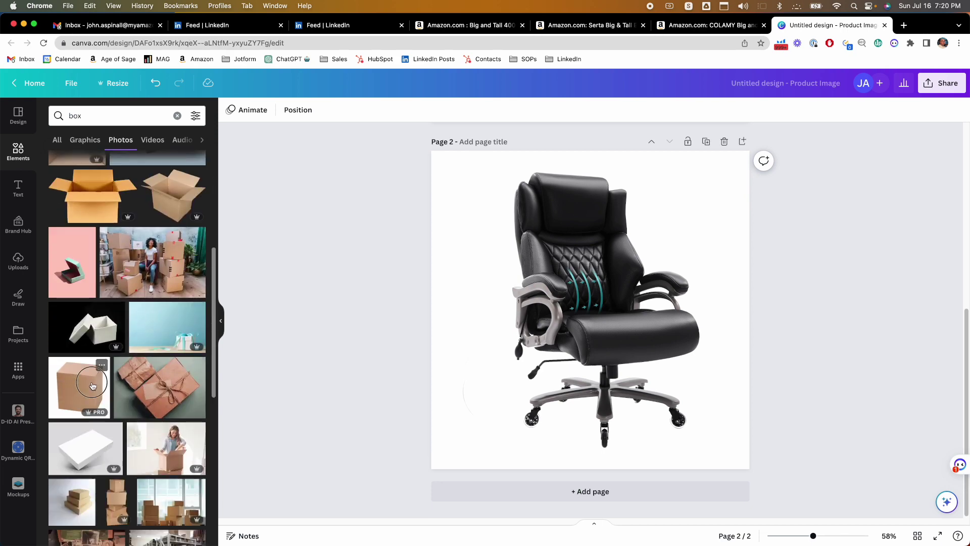
pyautogui.click(79, 387)
# - Remove the cardboard box's background with BG Remover and place it, scaled down, over the chair
pyautogui.moveTo(657, 374); pyautogui.dragTo(689, 384)
pyautogui.click(247, 109)
pyautogui.click(58, 190)
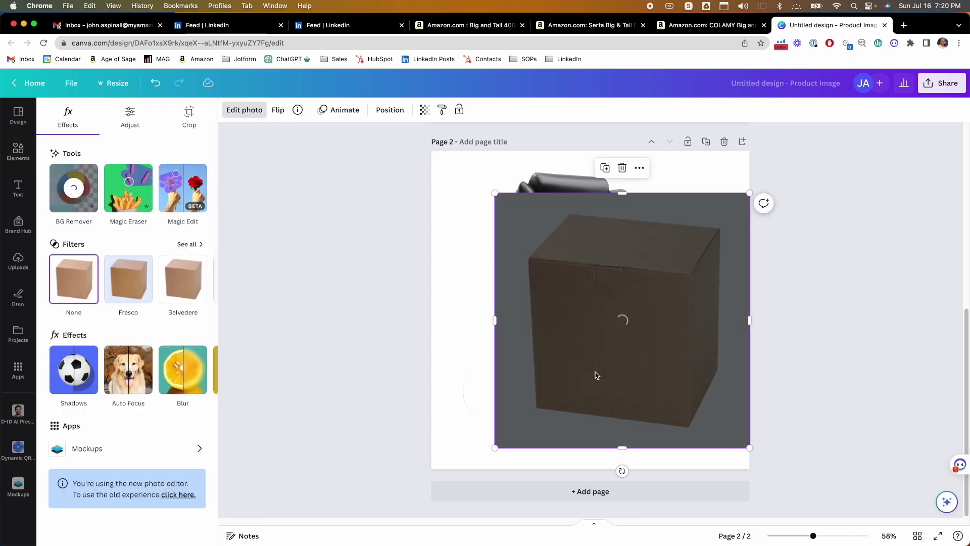
pyautogui.moveTo(643, 375); pyautogui.dragTo(676, 376)
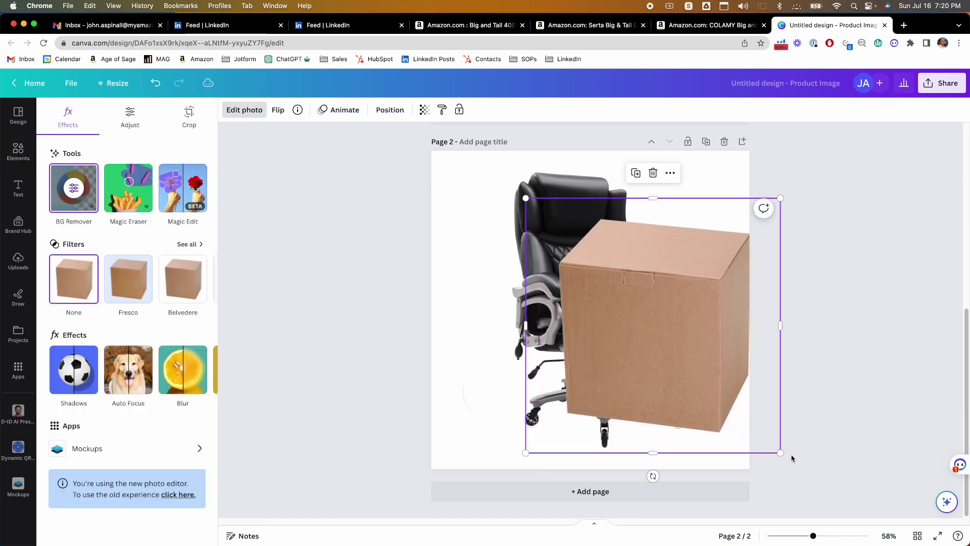
pyautogui.moveTo(780, 451); pyautogui.dragTo(718, 390)
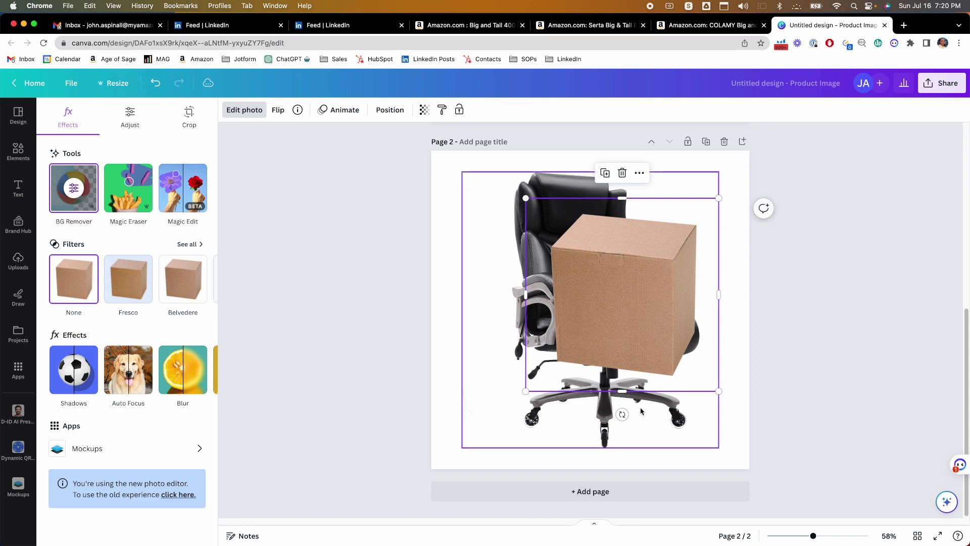
# - Try horizontal and vertical flips on the box, leaving it in its original orientation
pyautogui.moveTo(628, 310); pyautogui.dragTo(652, 357)
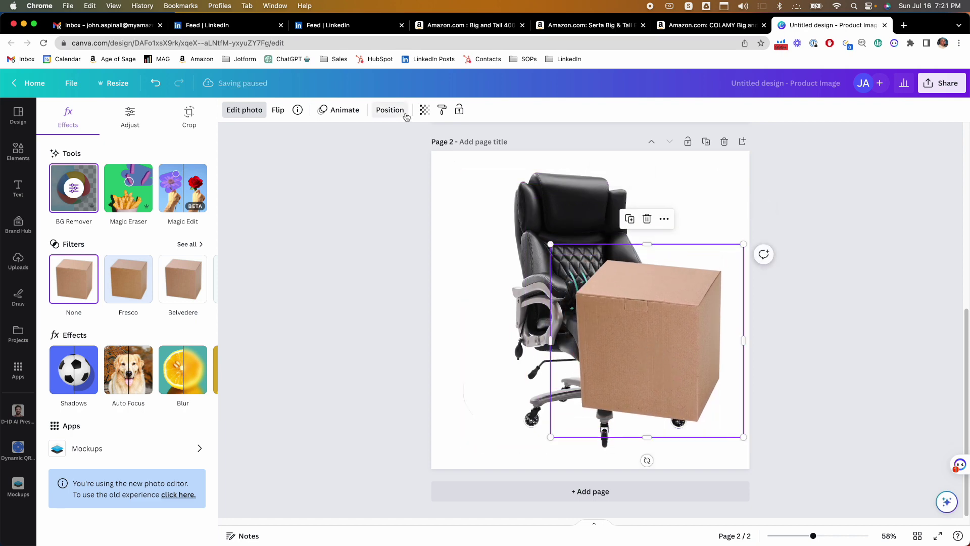
pyautogui.click(278, 109)
pyautogui.click(302, 137)
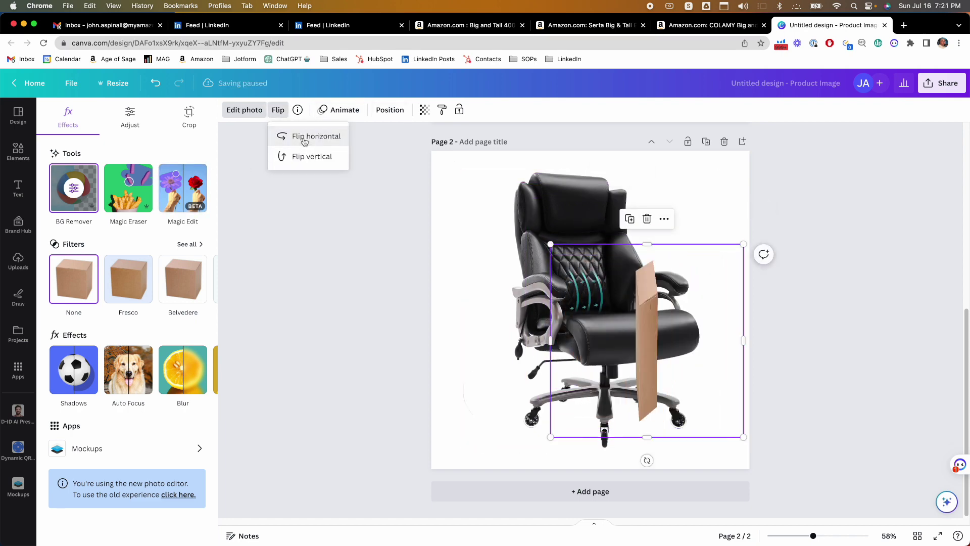
pyautogui.click(302, 139)
pyautogui.click(302, 140)
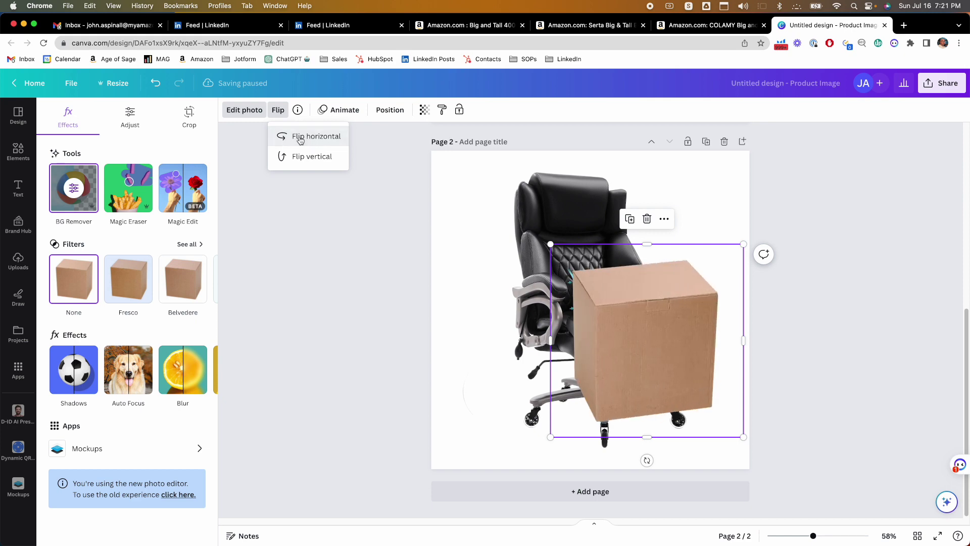
pyautogui.click(300, 140)
pyautogui.click(299, 140)
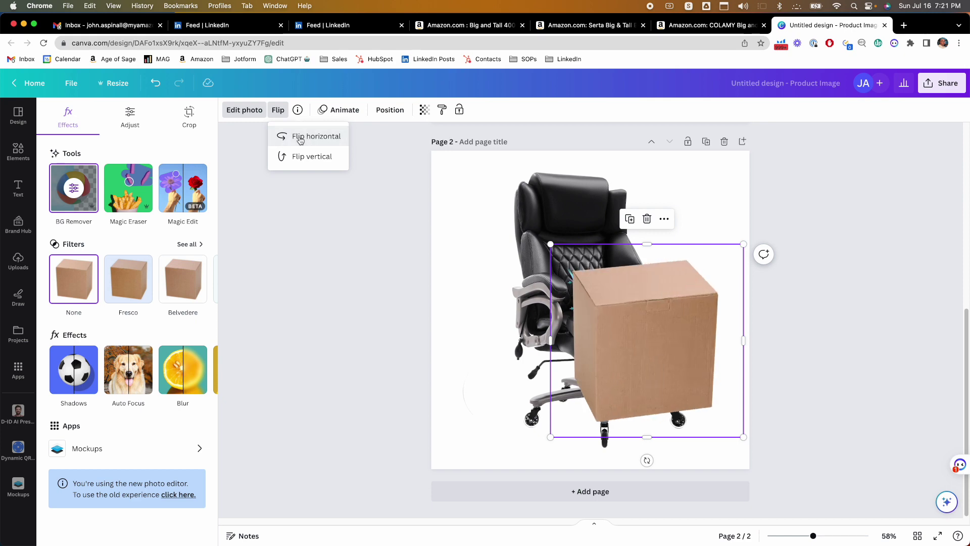
pyautogui.click(296, 157)
pyautogui.click(297, 156)
pyautogui.click(297, 157)
pyautogui.click(297, 157)
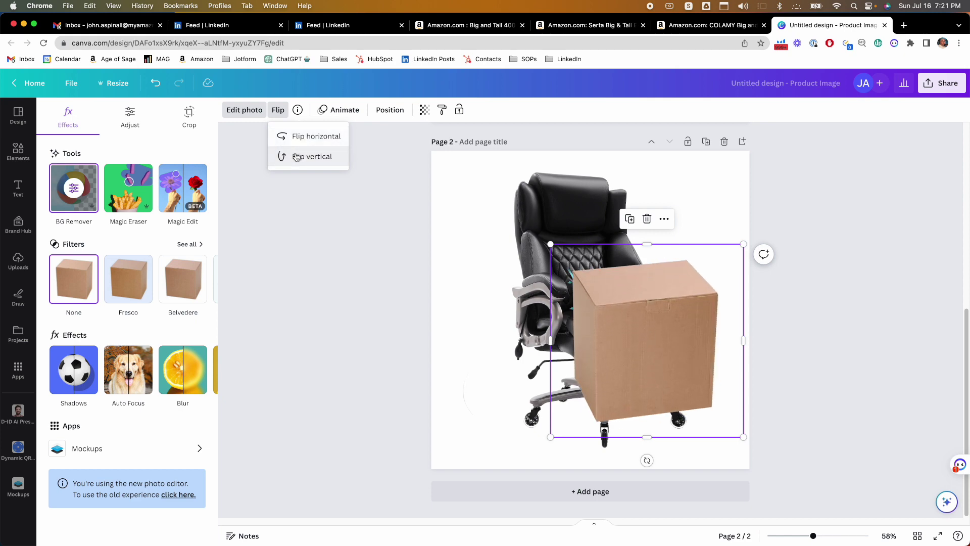
# - Shrink the box at the lower right and shift the chair left toward the page edge
pyautogui.moveTo(645, 342); pyautogui.dragTo(671, 351)
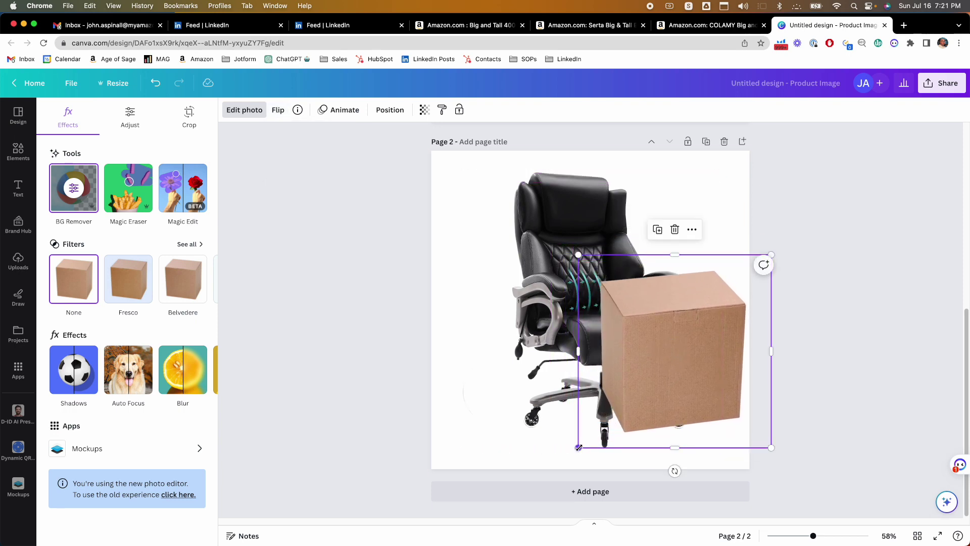
pyautogui.moveTo(578, 447); pyautogui.dragTo(600, 424)
pyautogui.click(556, 300)
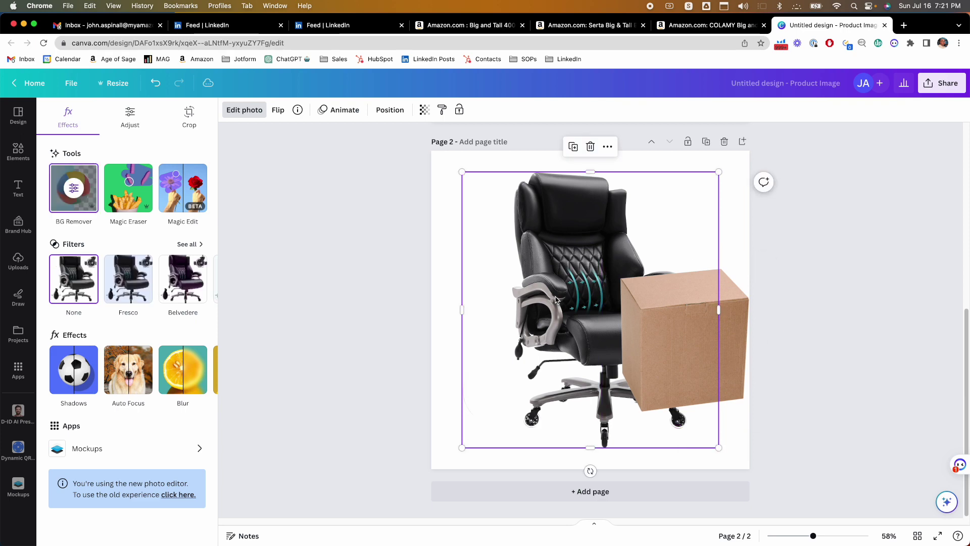
pyautogui.scroll(5, 585, 232)
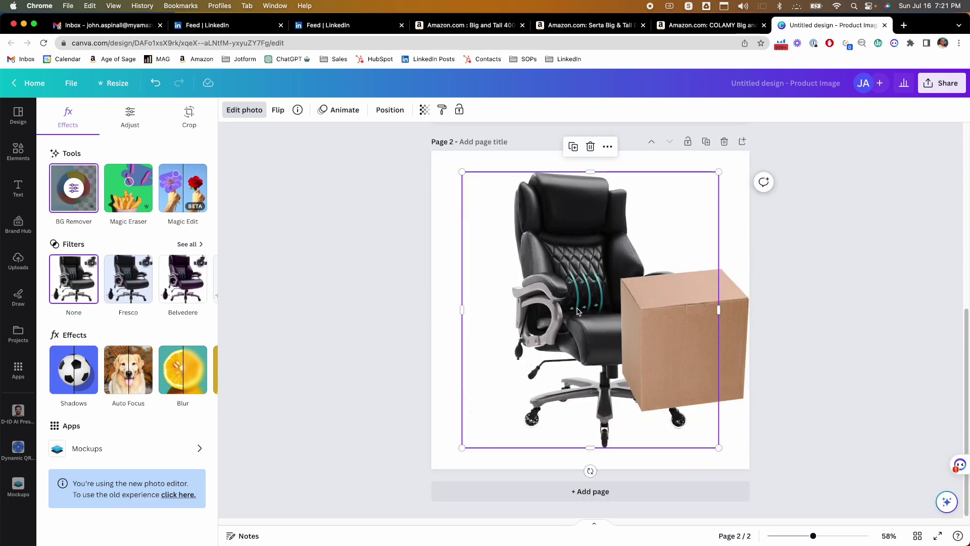
pyautogui.moveTo(577, 311); pyautogui.dragTo(557, 300)
pyautogui.click(706, 335)
# - Send the cardboard box behind the chair, nudge it, then delete it from the page
pyautogui.moveTo(706, 336); pyautogui.dragTo(696, 343)
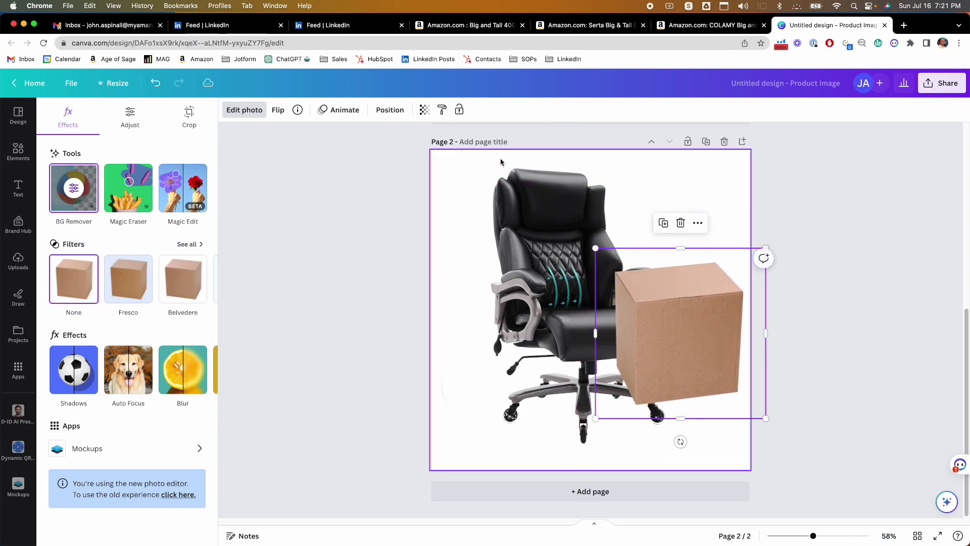
pyautogui.click(389, 110)
pyautogui.click(171, 140)
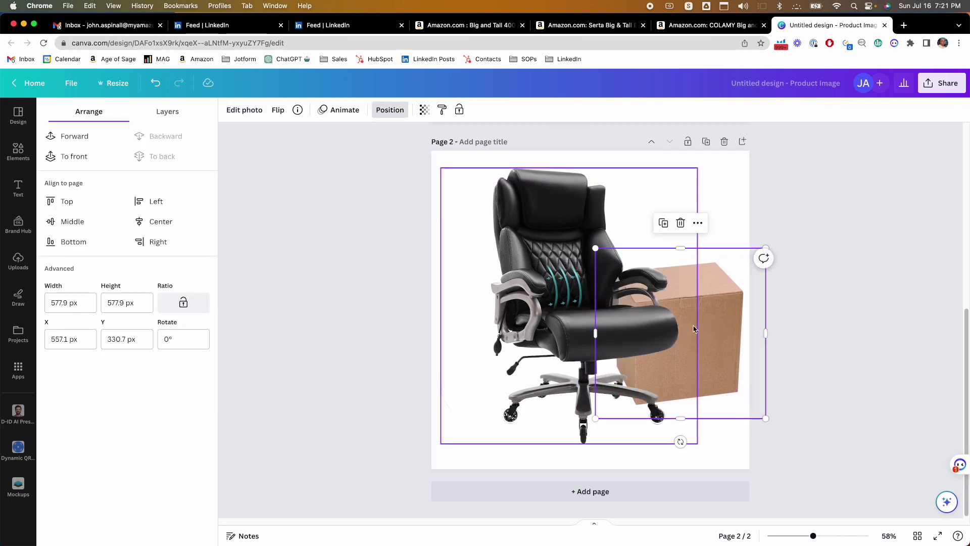
pyautogui.moveTo(728, 333)
pyautogui.mouseDown()
pyautogui.moveTo(723, 344)
pyautogui.moveTo(731, 321)
pyautogui.moveTo(717, 316)
pyautogui.moveTo(726, 337)
pyautogui.moveTo(695, 343)
pyautogui.moveTo(722, 317)
pyautogui.mouseUp()
pyautogui.click(671, 209)
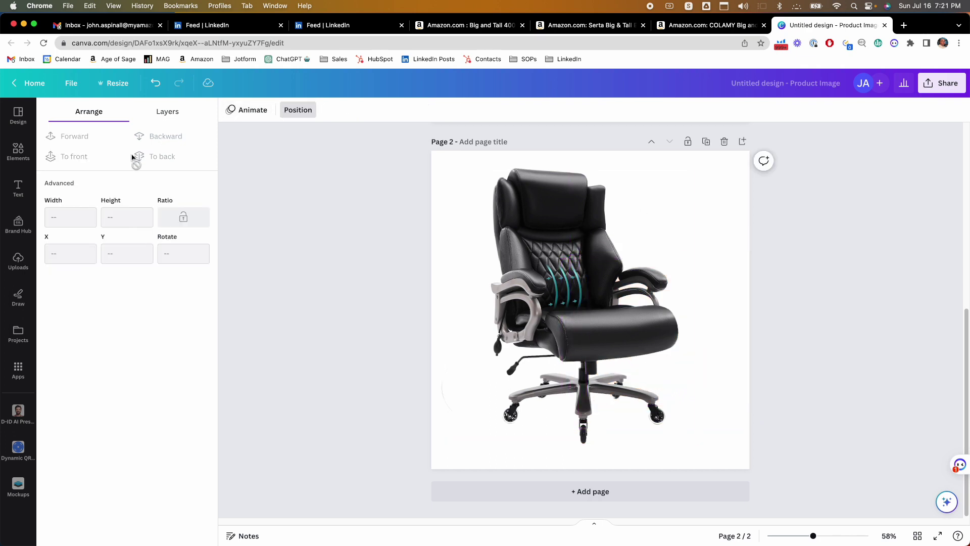
# - Browse the box photos, then refine the element search to 'white box'
pyautogui.click(298, 110)
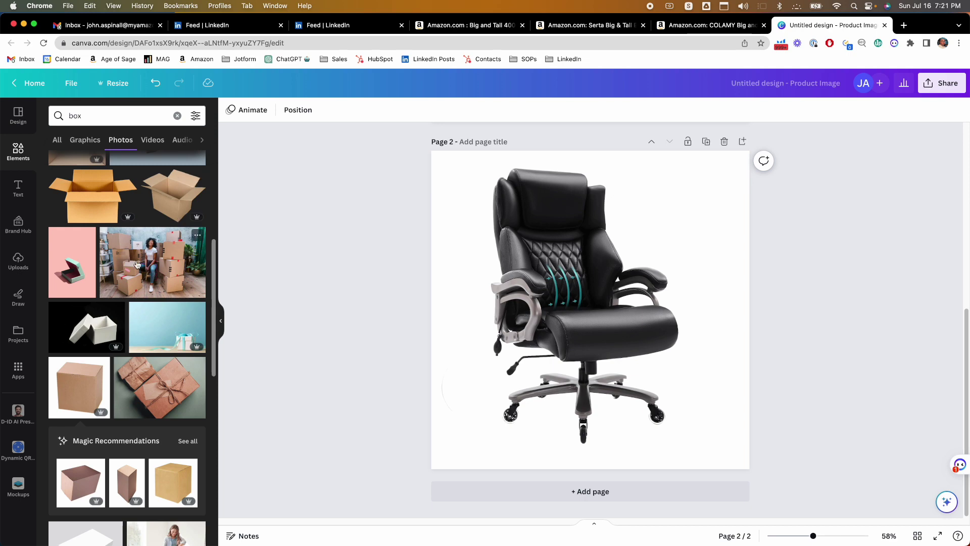
pyautogui.scroll(-10, 137, 264)
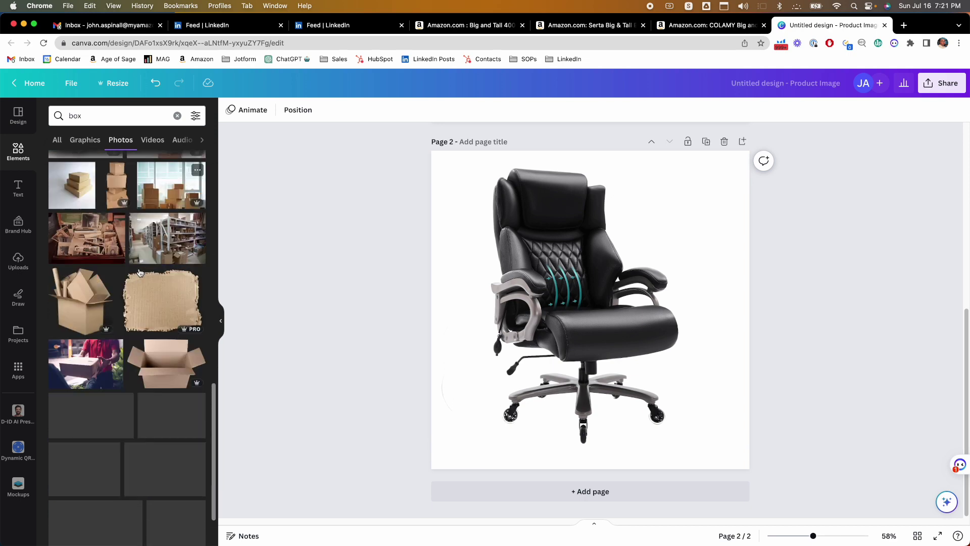
pyautogui.scroll(-2, 140, 272)
pyautogui.scroll(-8, 158, 276)
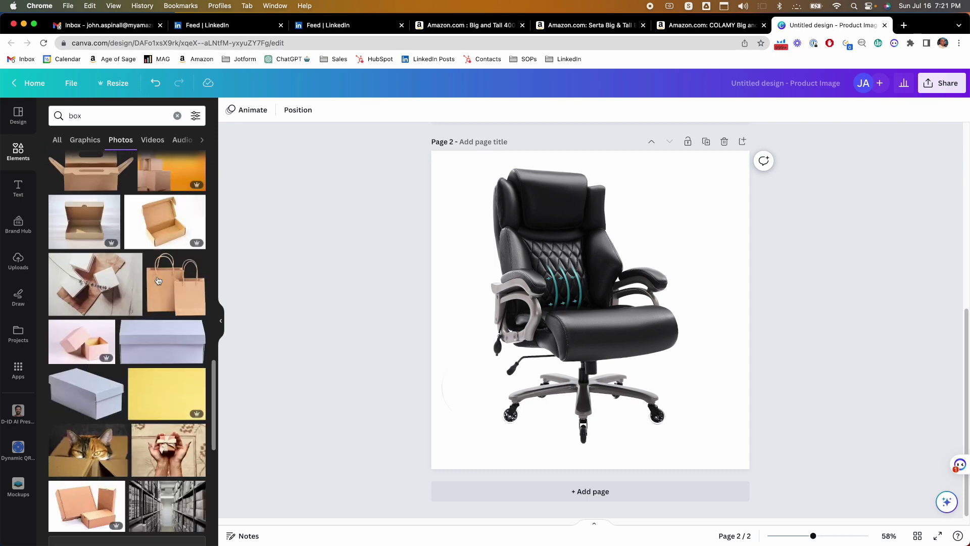
pyautogui.scroll(-4, 154, 284)
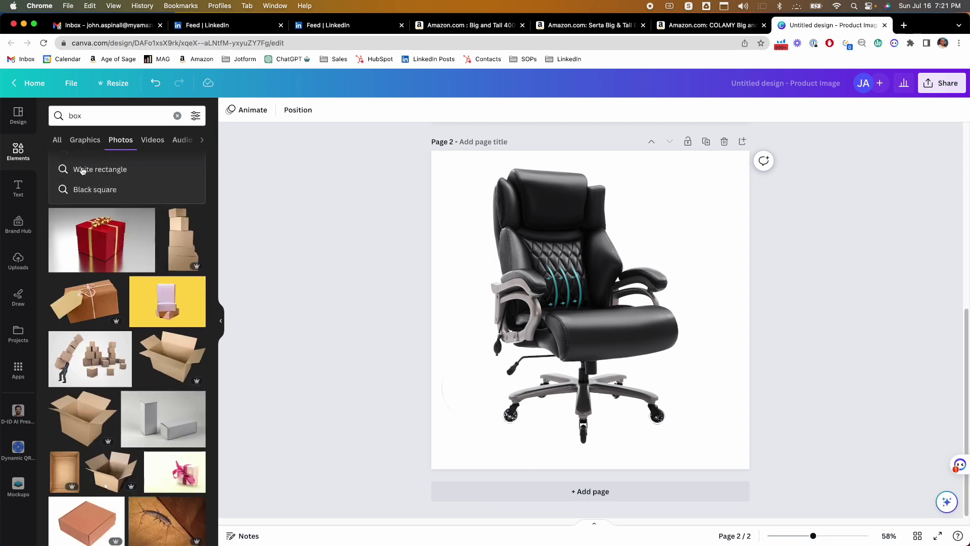
pyautogui.click(70, 116)
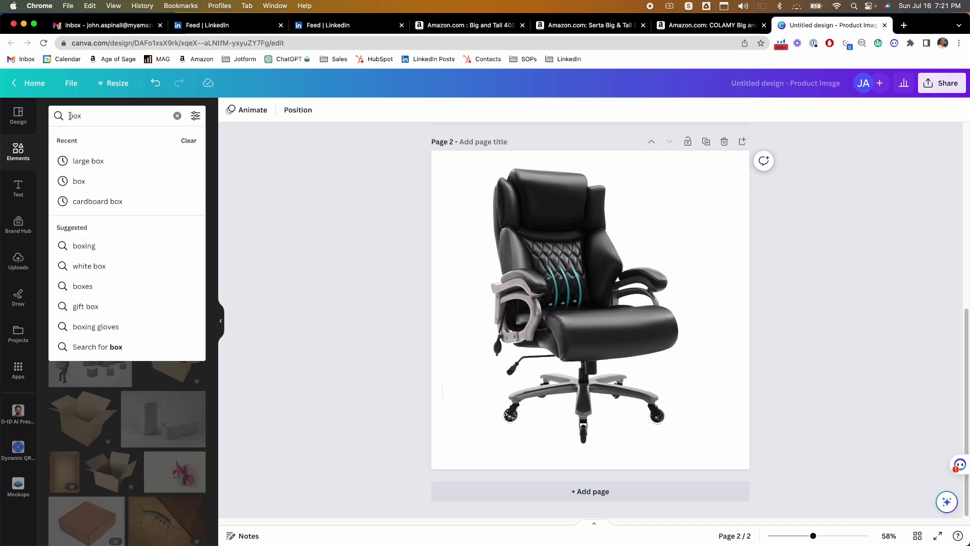
pyautogui.write('white')
pyautogui.press('Return')
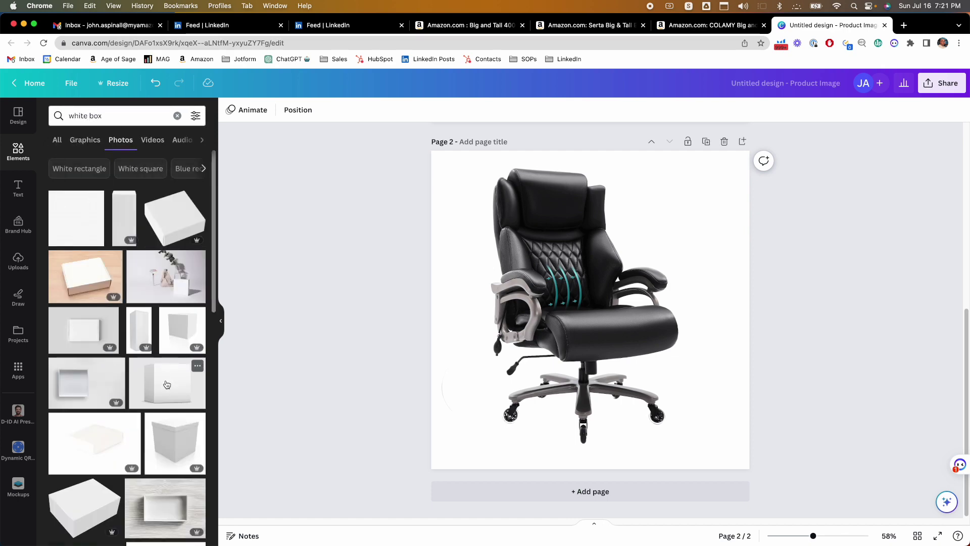
# - Add a white box photo, remove its background, position it over the chair, then delete it
pyautogui.click(185, 382)
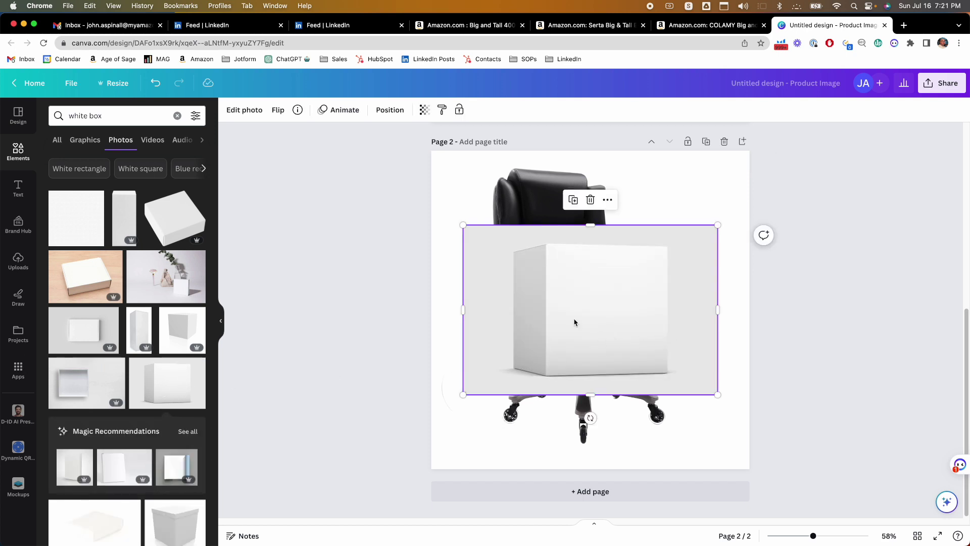
pyautogui.click(246, 111)
pyautogui.click(74, 188)
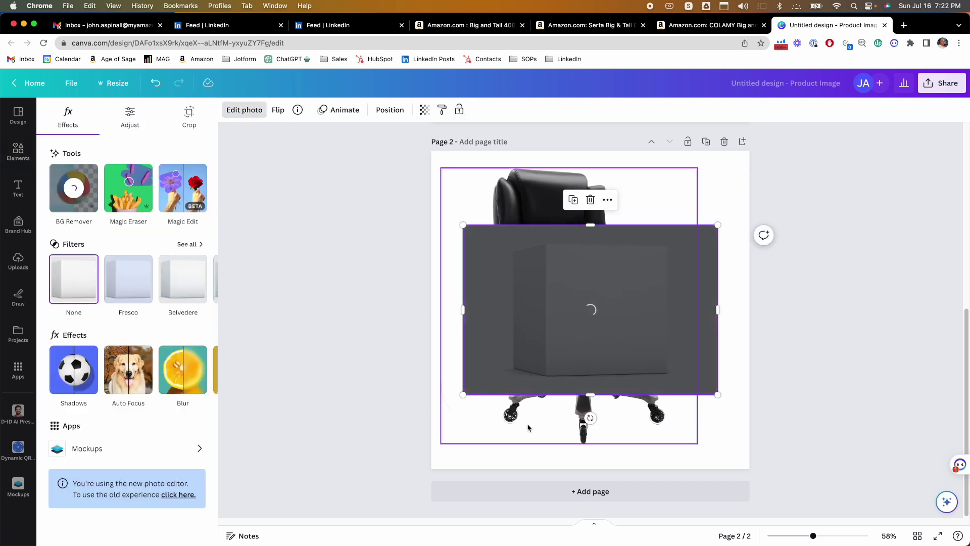
pyautogui.moveTo(605, 342); pyautogui.dragTo(671, 378)
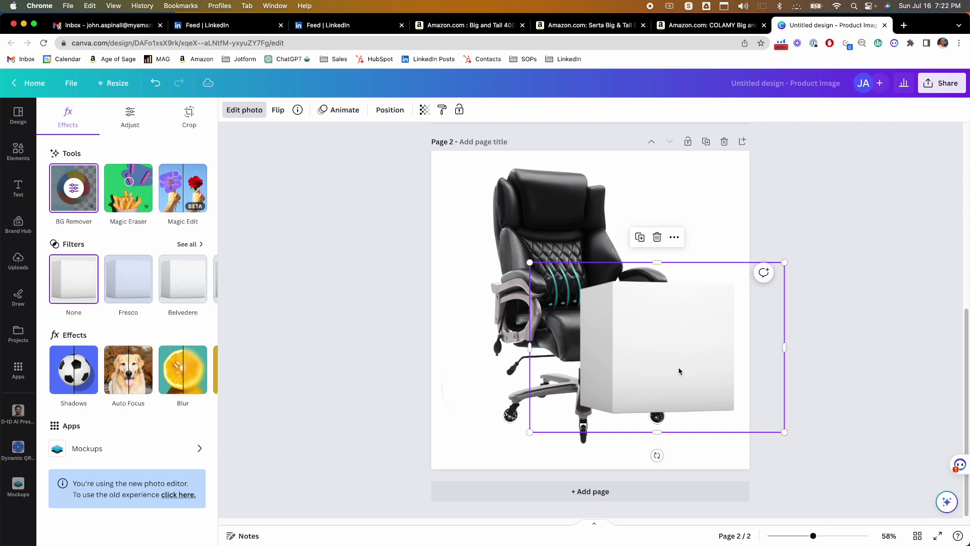
pyautogui.click(657, 237)
pyautogui.click(77, 116)
pyautogui.doubleClick(77, 115)
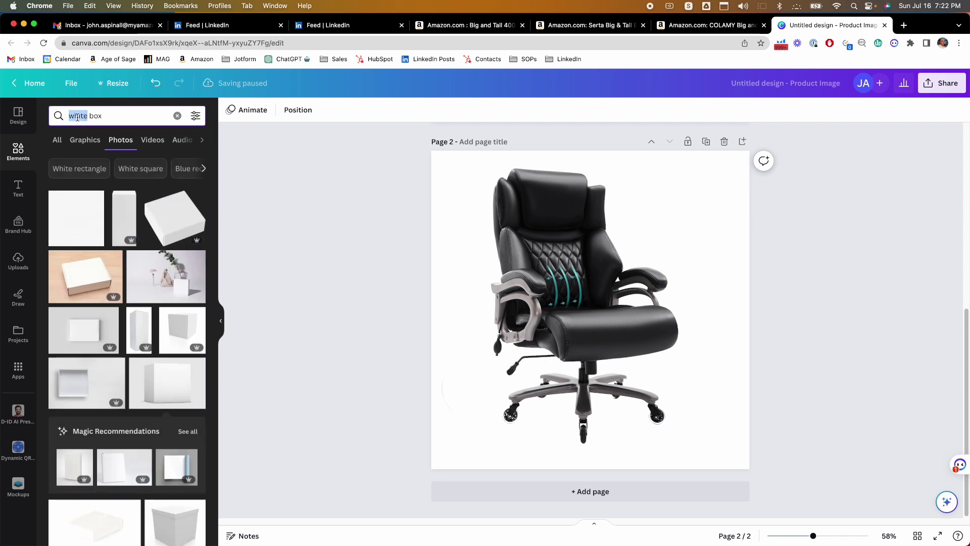
# - Search elements for 'red box' and scroll through the photo results
pyautogui.write('red')
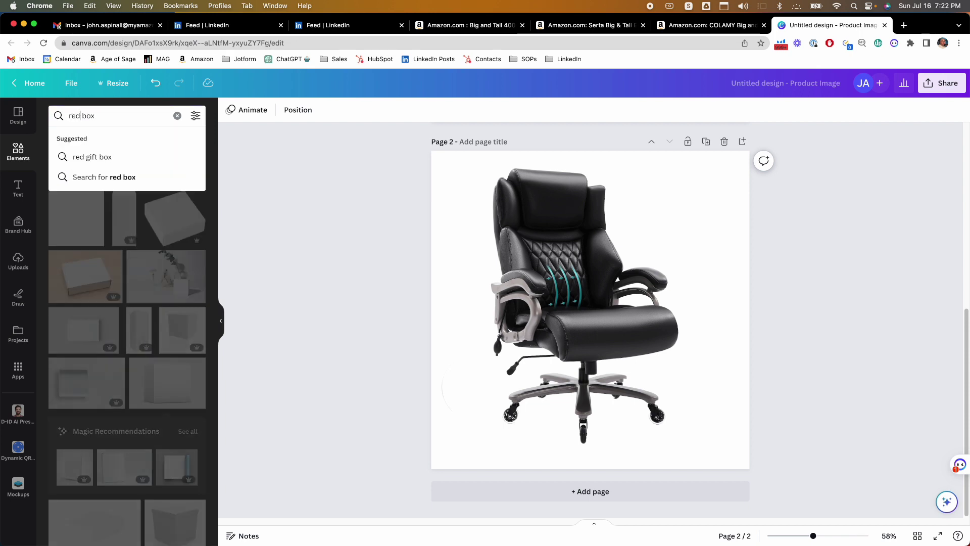
pyautogui.press('Return')
pyautogui.scroll(-6, 173, 311)
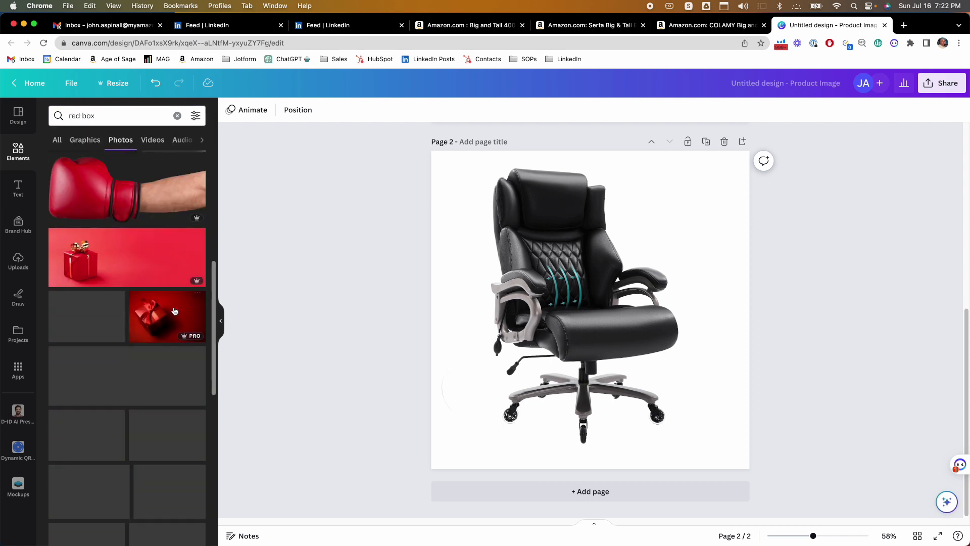
pyautogui.scroll(-5, 158, 306)
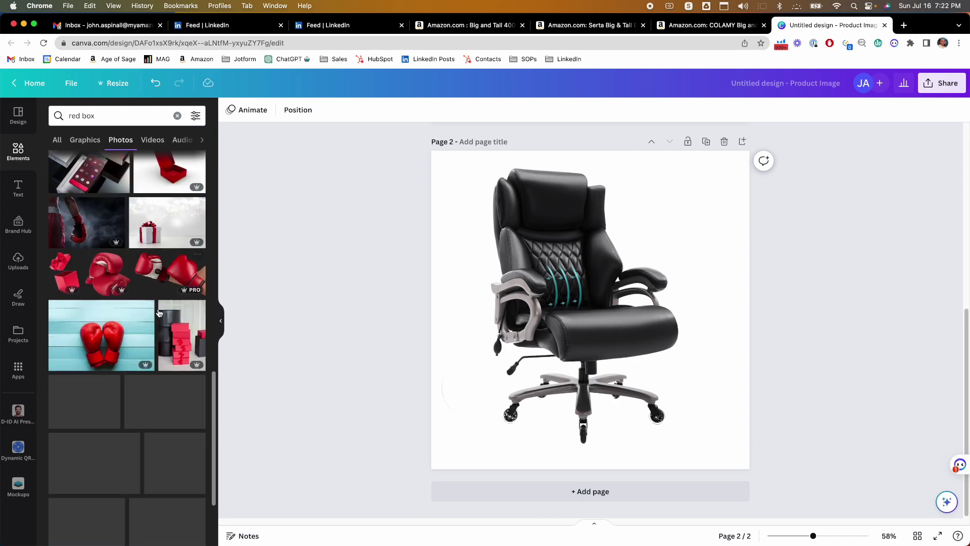
pyautogui.scroll(-7, 161, 311)
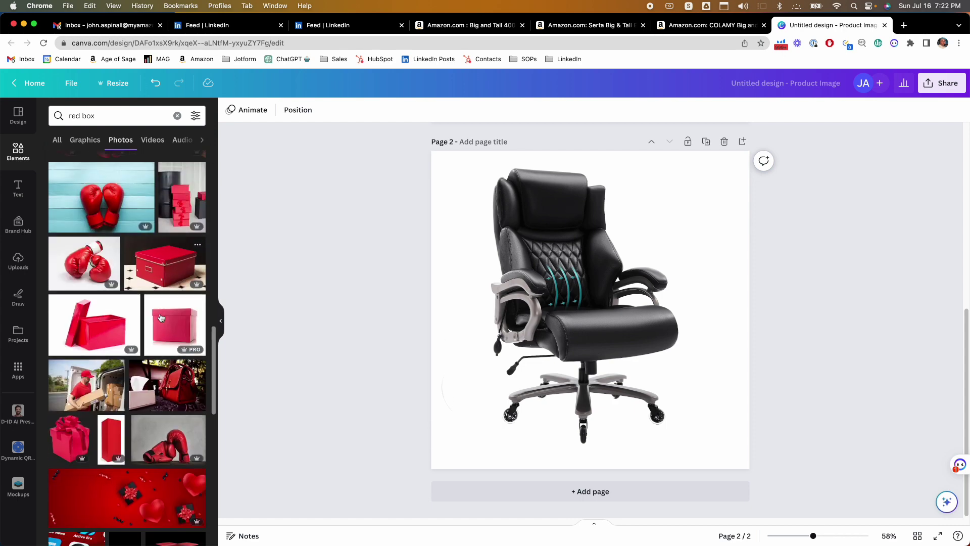
pyautogui.scroll(-2, 159, 321)
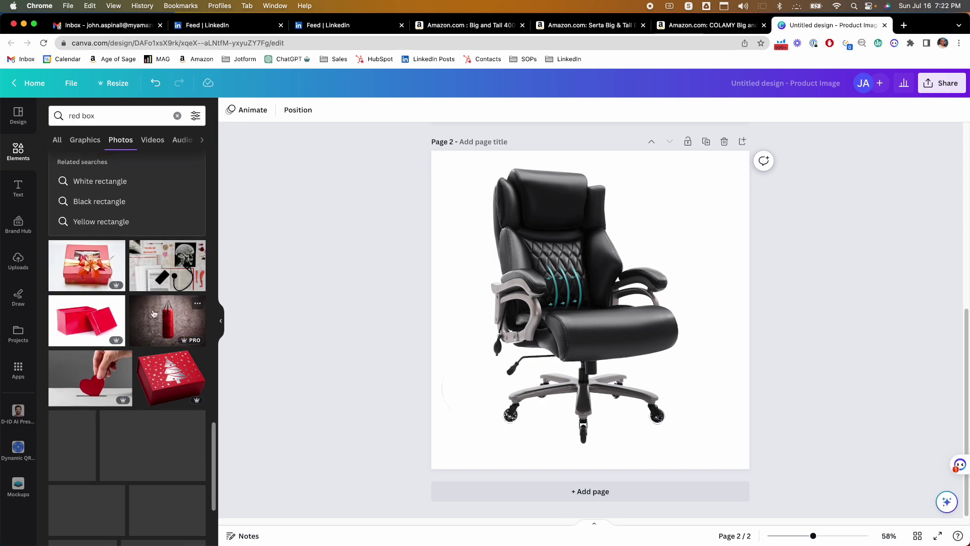
# - Change the search to 'blue box' and browse the photo results
pyautogui.doubleClick(72, 116)
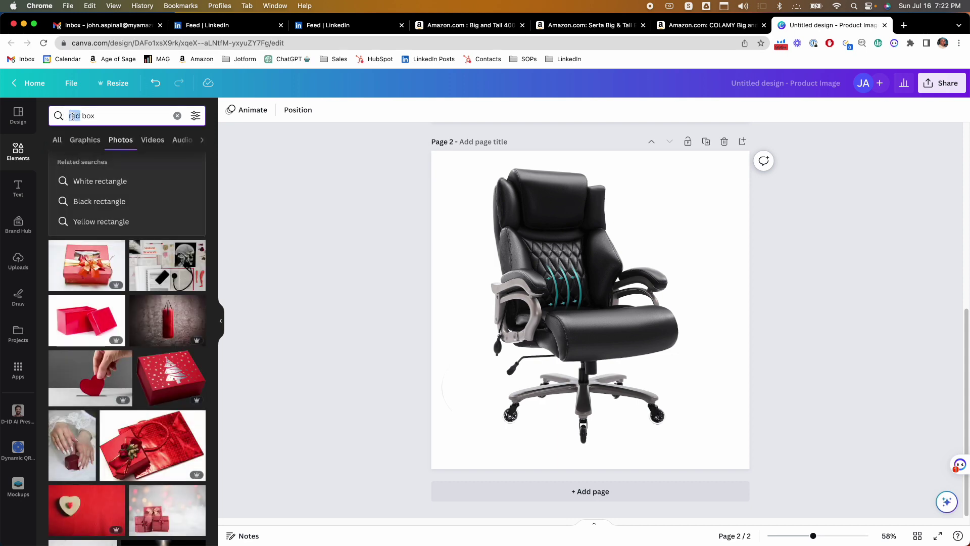
pyautogui.write('blue')
pyautogui.press('Return')
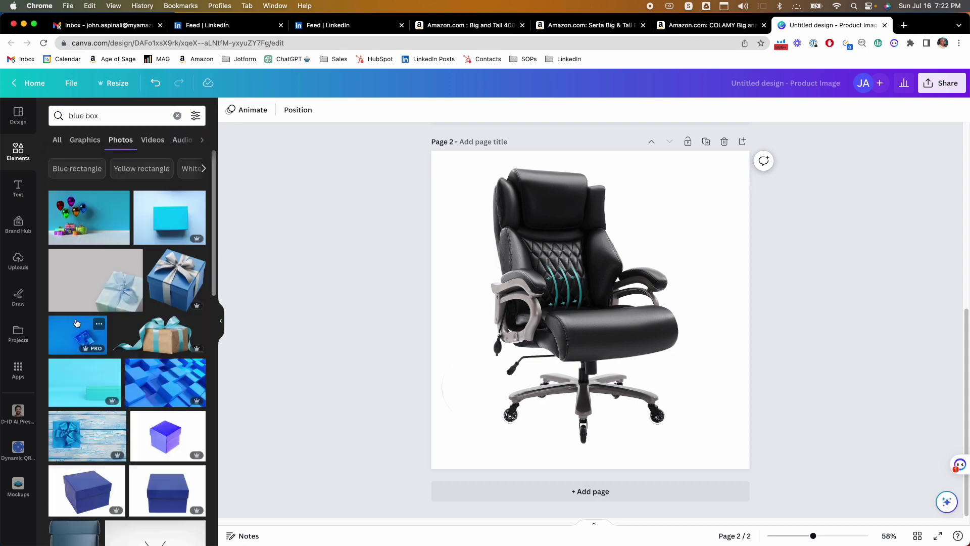
pyautogui.scroll(-10, 76, 323)
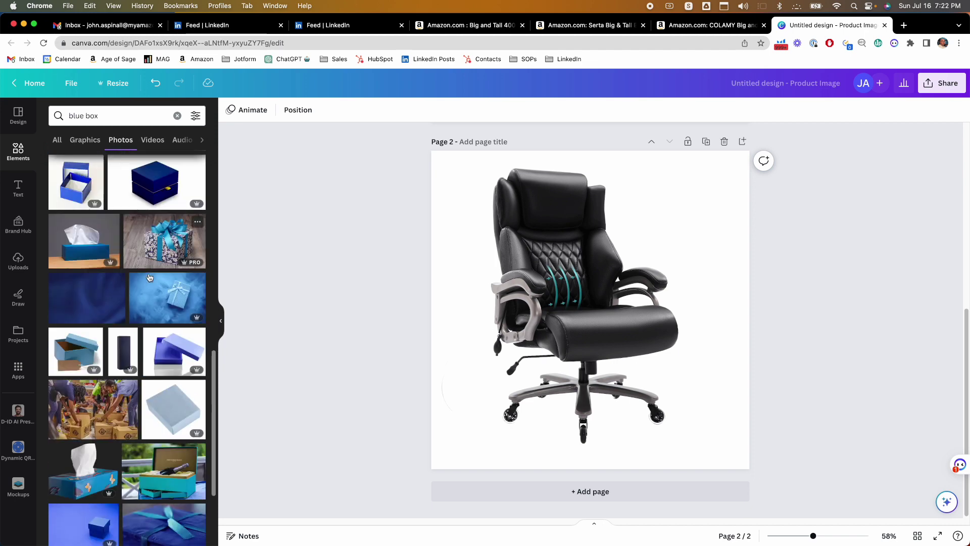
pyautogui.scroll(-6, 146, 276)
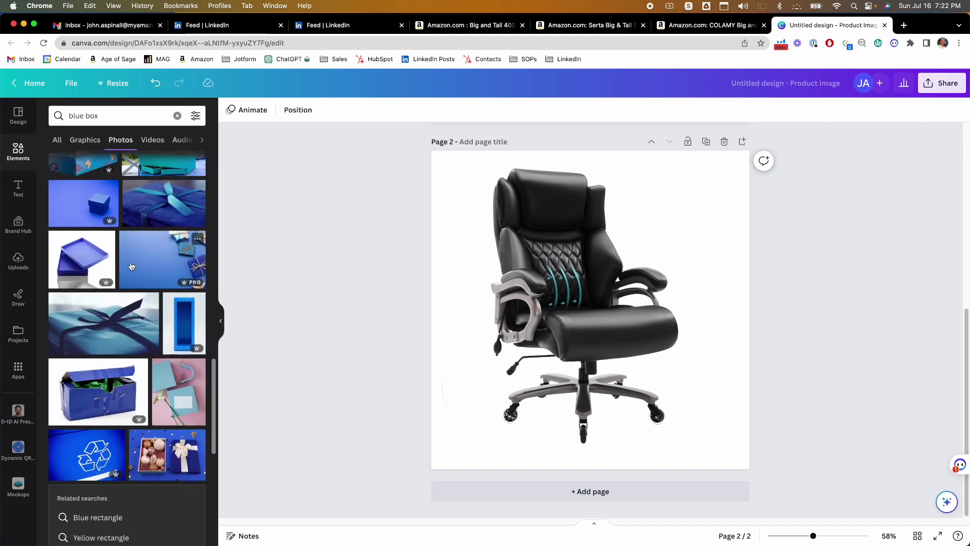
pyautogui.scroll(-6, 131, 266)
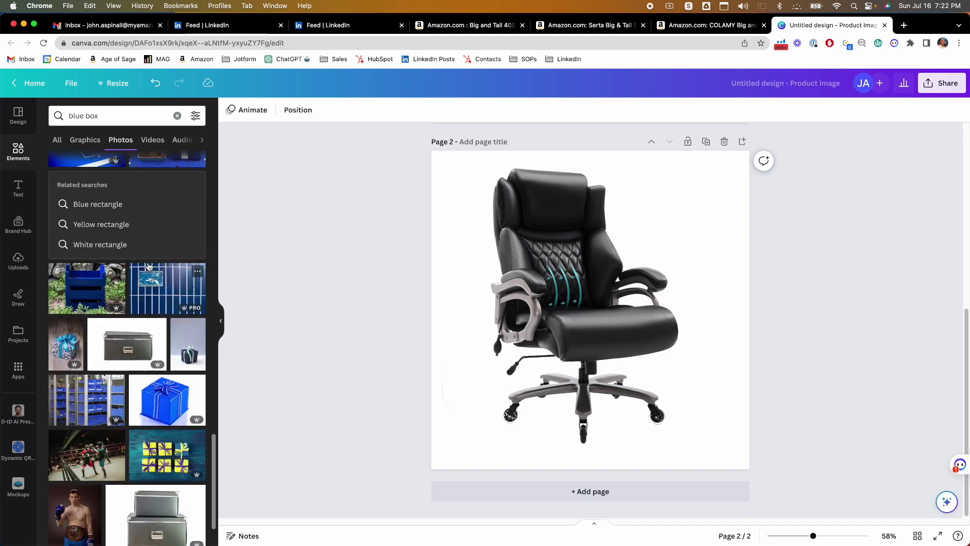
pyautogui.scroll(-10, 146, 283)
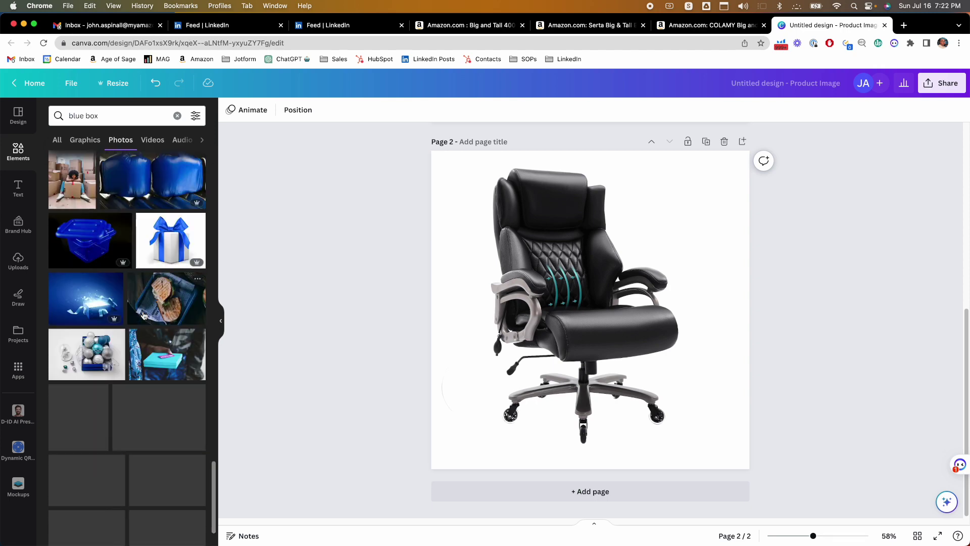
pyautogui.scroll(-8, 143, 315)
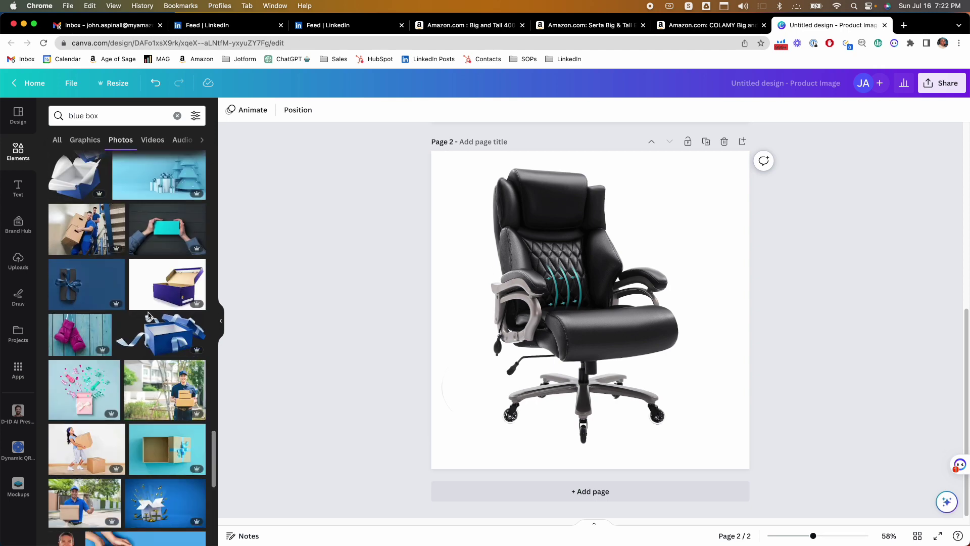
pyautogui.scroll(-10, 148, 317)
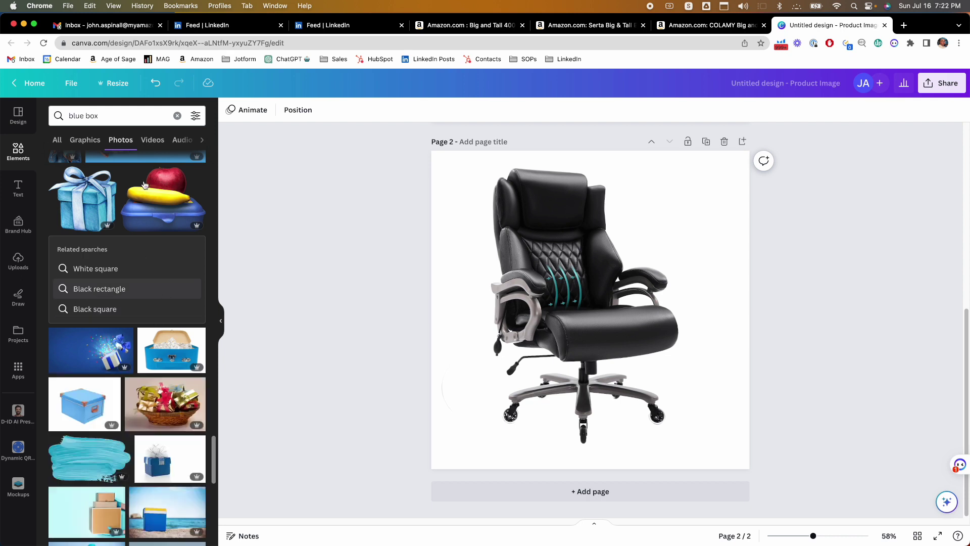
# - Change the search to 'yellow box' to list yellow box photos
pyautogui.doubleClick(76, 116)
pyautogui.write('y')
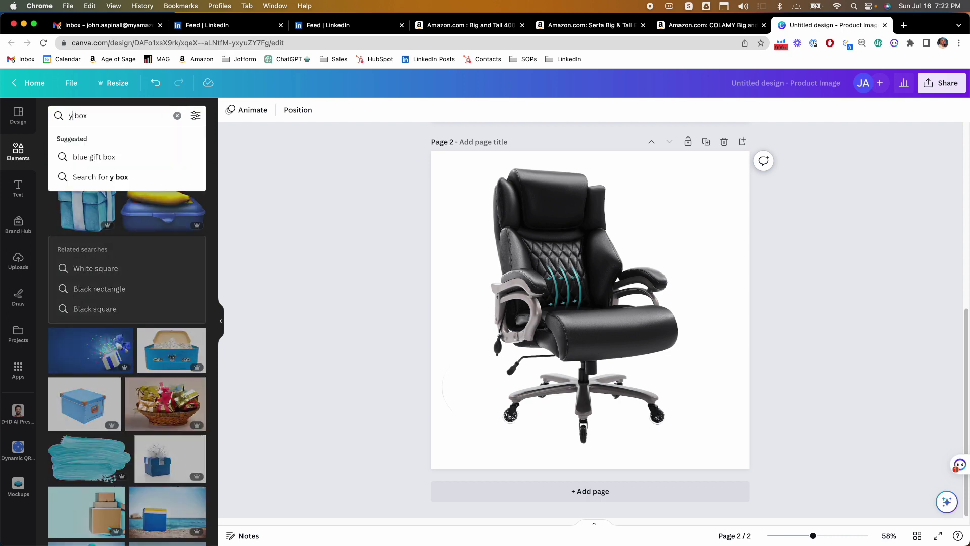
pyautogui.write('ellow')
pyautogui.press('Return')
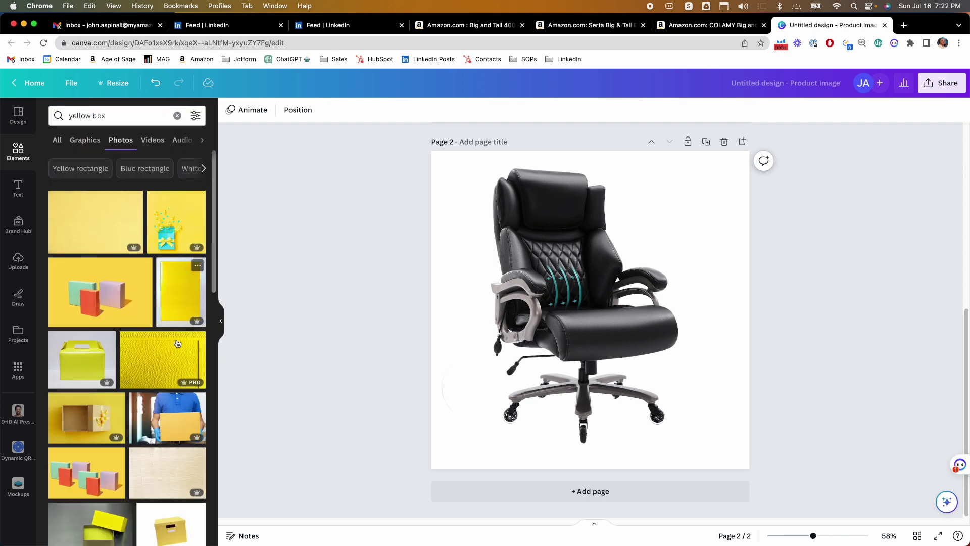
# - Add a yellow box photo at the page's right edge and remove its background
pyautogui.click(174, 309)
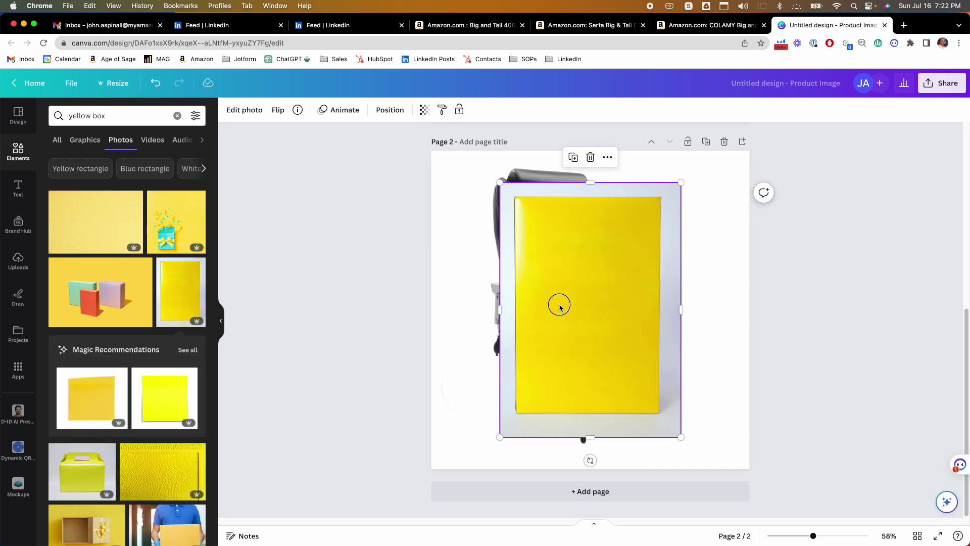
pyautogui.moveTo(560, 308); pyautogui.dragTo(628, 314)
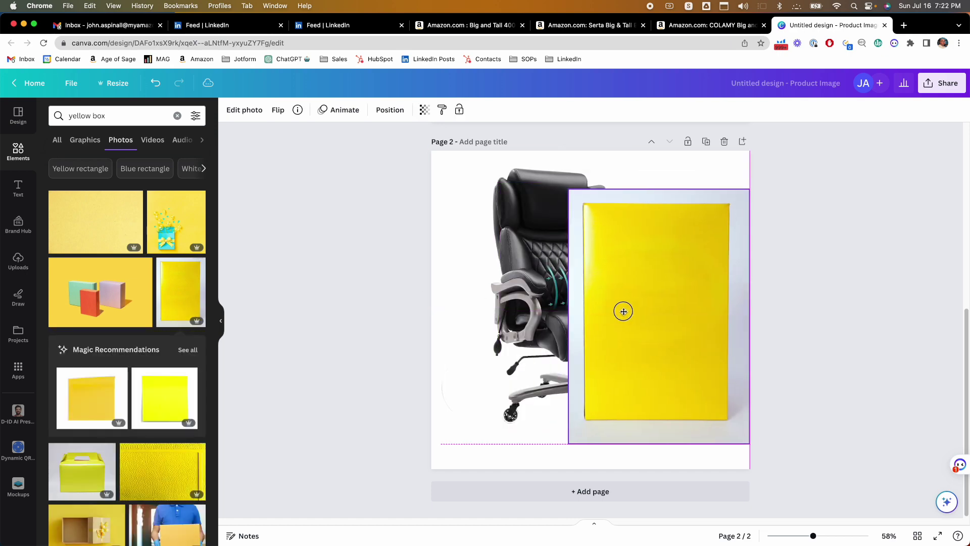
pyautogui.click(245, 110)
pyautogui.click(64, 169)
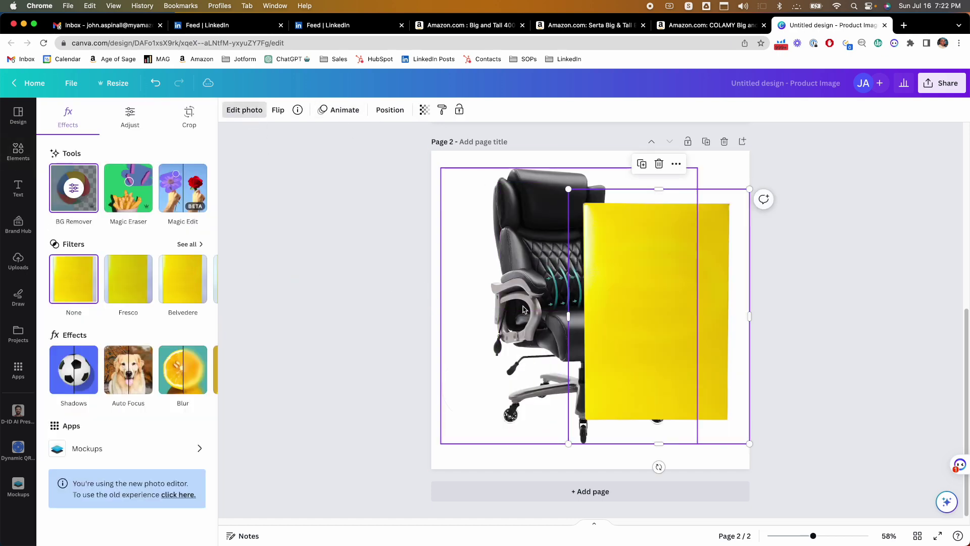
pyautogui.moveTo(702, 334); pyautogui.dragTo(684, 352)
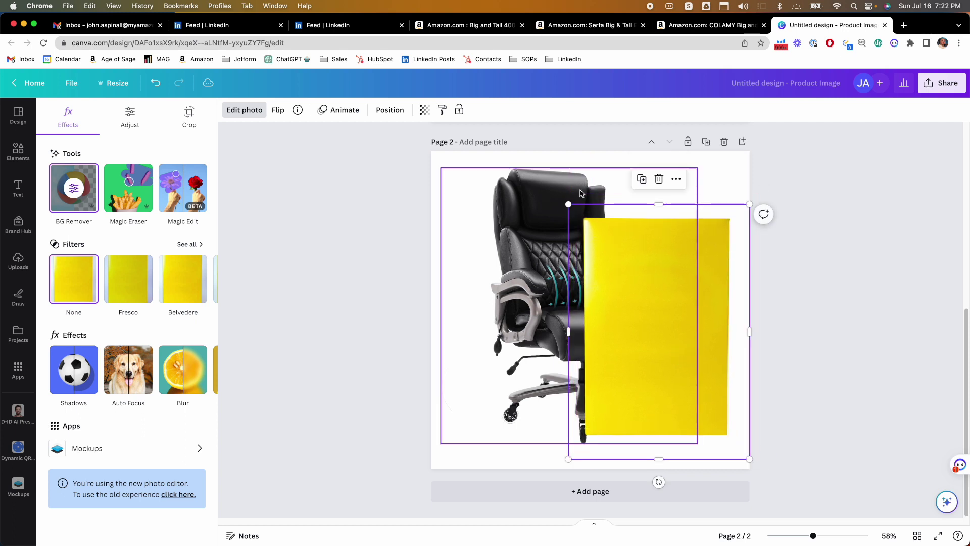
# - Send the yellow box behind the chair, shift it up, then delete it
pyautogui.click(389, 110)
pyautogui.click(162, 136)
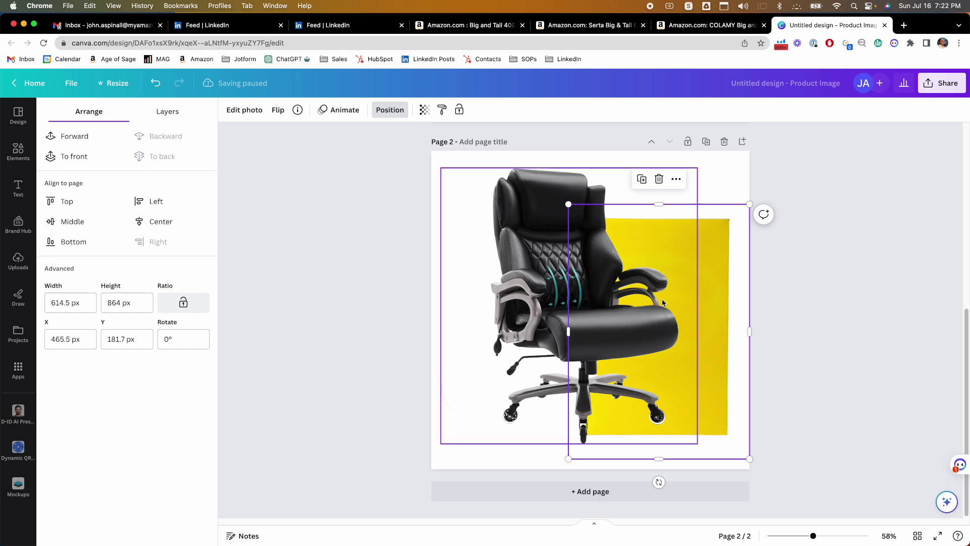
pyautogui.moveTo(700, 278); pyautogui.dragTo(707, 255)
pyautogui.click(660, 157)
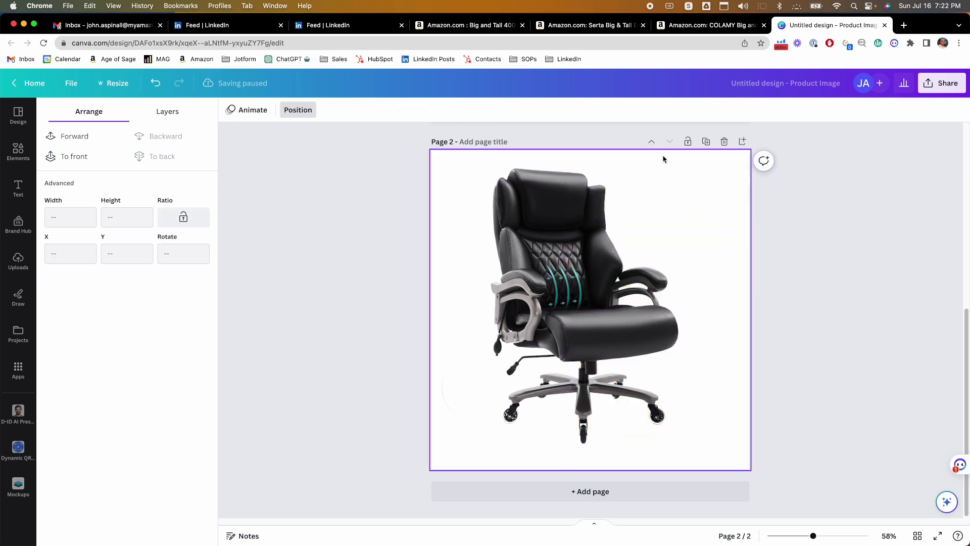
# - Search Elements for 'green box' and filter to photo results
pyautogui.click(17, 153)
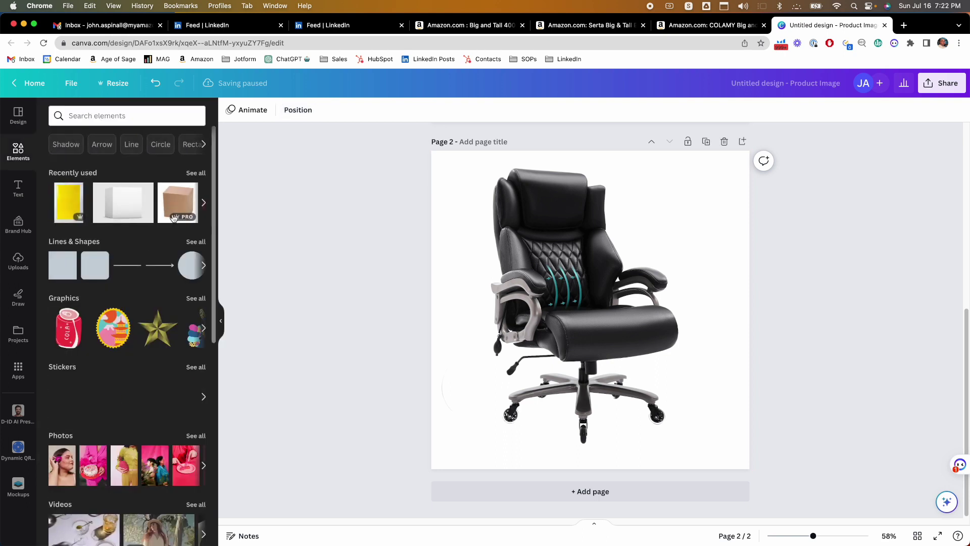
pyautogui.click(193, 173)
pyautogui.click(89, 116)
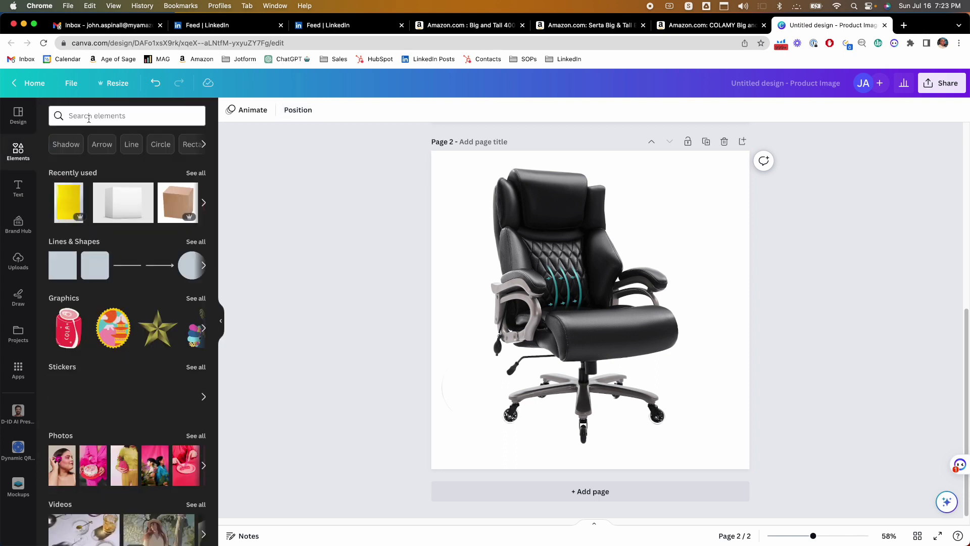
pyautogui.click(76, 116)
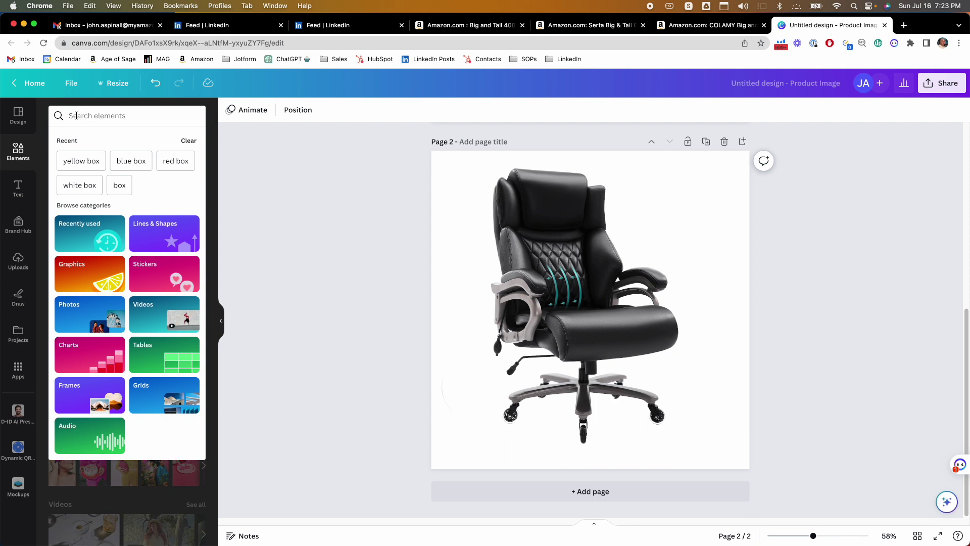
pyautogui.write('green box')
pyautogui.press('Return')
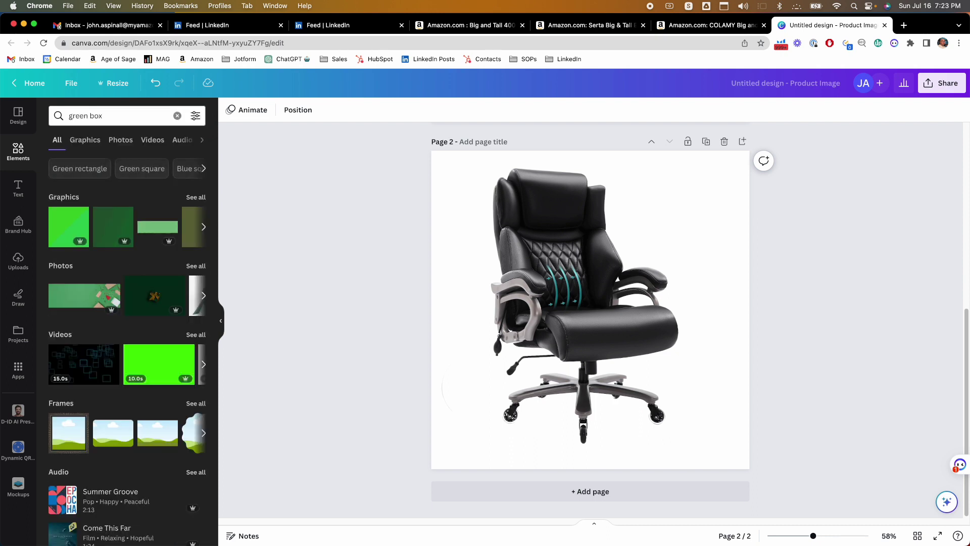
pyautogui.click(121, 140)
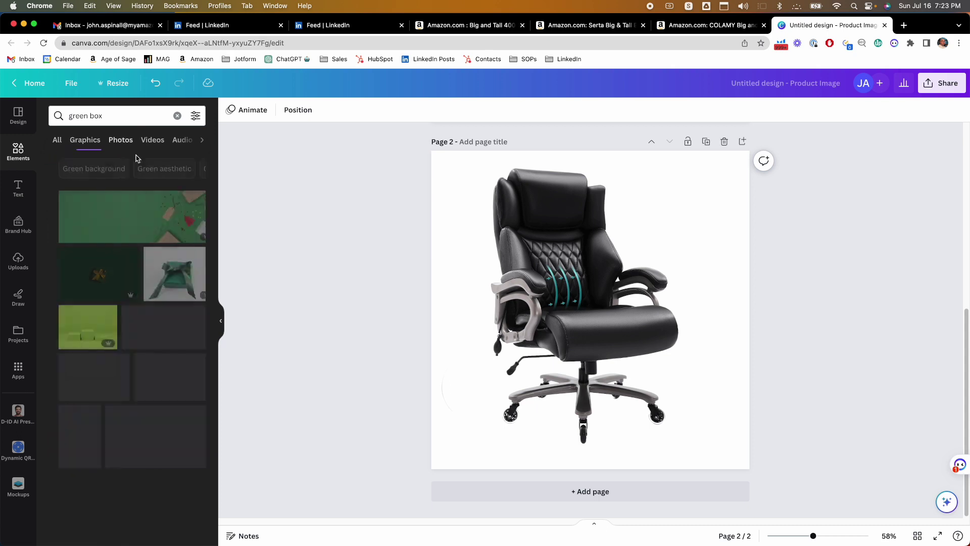
pyautogui.scroll(-5, 177, 268)
pyautogui.scroll(-5, 177, 268)
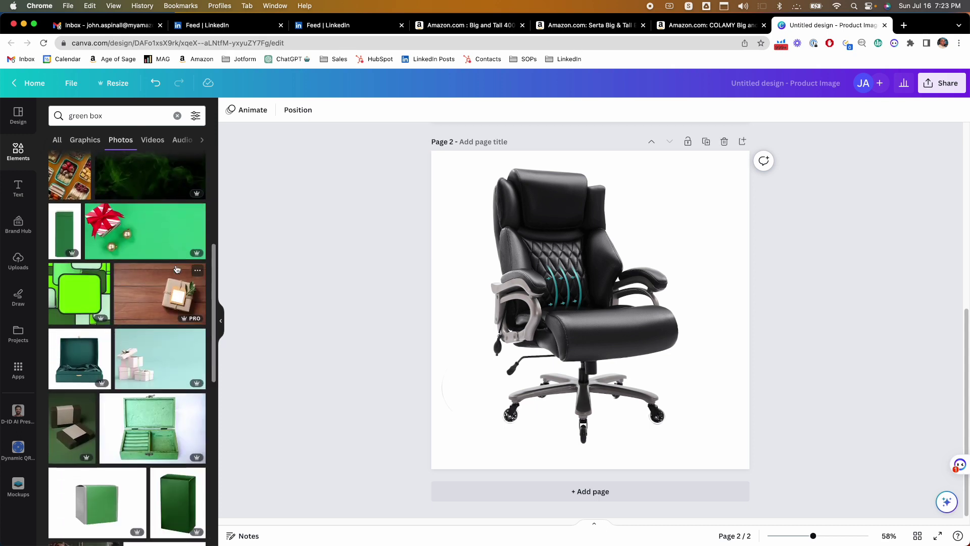
# - Add the green box photo beside the chair and remove its white background
pyautogui.click(172, 362)
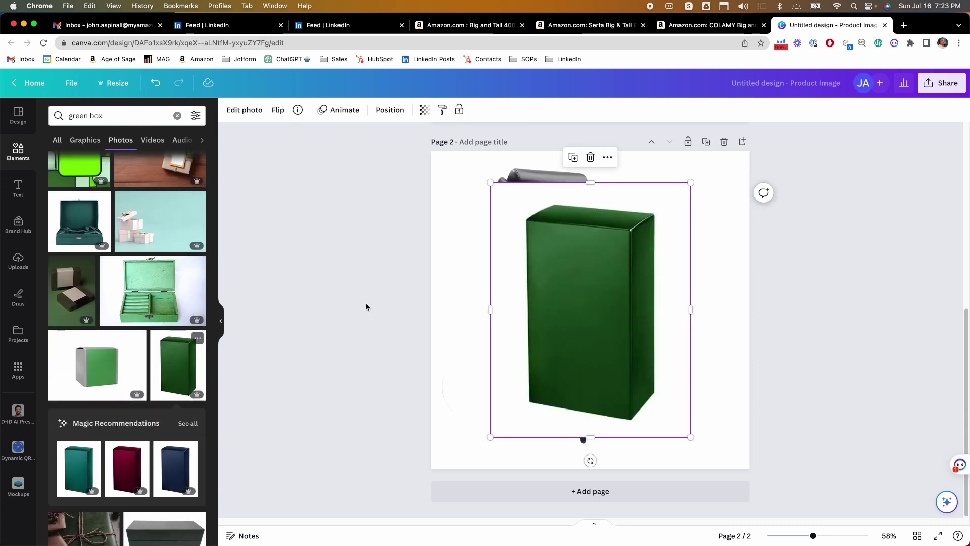
pyautogui.moveTo(592, 290); pyautogui.dragTo(664, 295)
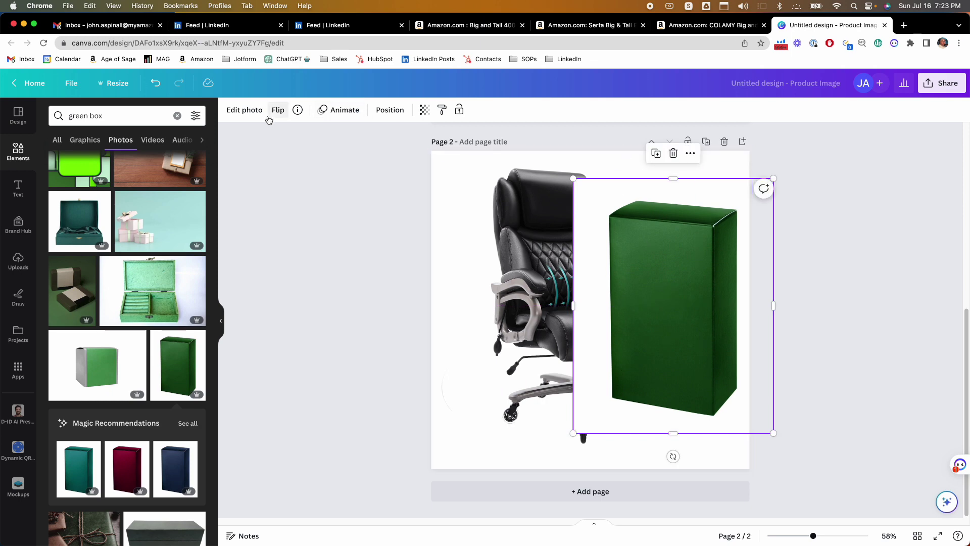
pyautogui.click(244, 110)
pyautogui.click(74, 190)
pyautogui.moveTo(682, 329); pyautogui.dragTo(664, 340)
# - Flip the green box horizontally, send it behind the chair, and nudge it into place
pyautogui.click(279, 110)
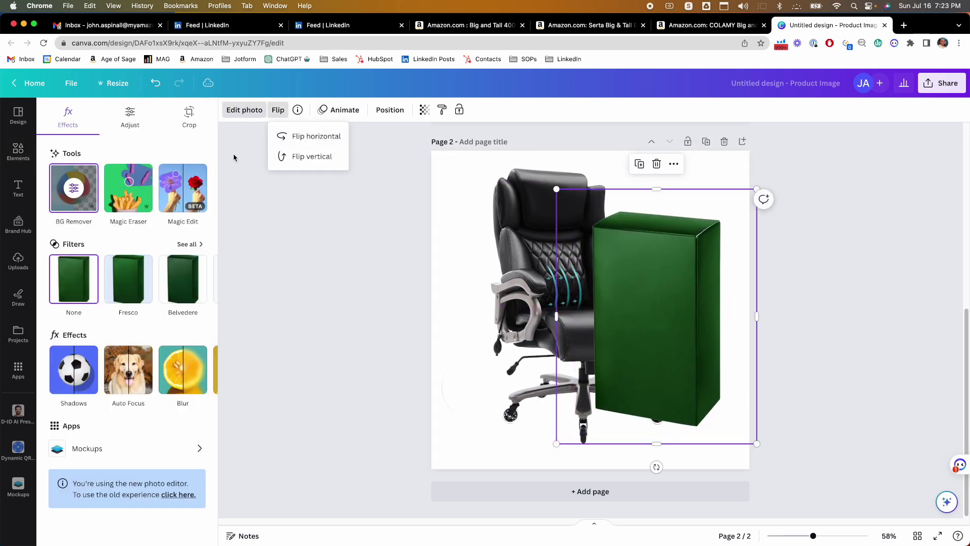
pyautogui.click(283, 136)
pyautogui.moveTo(692, 347); pyautogui.dragTo(649, 326)
pyautogui.click(389, 110)
pyautogui.click(172, 136)
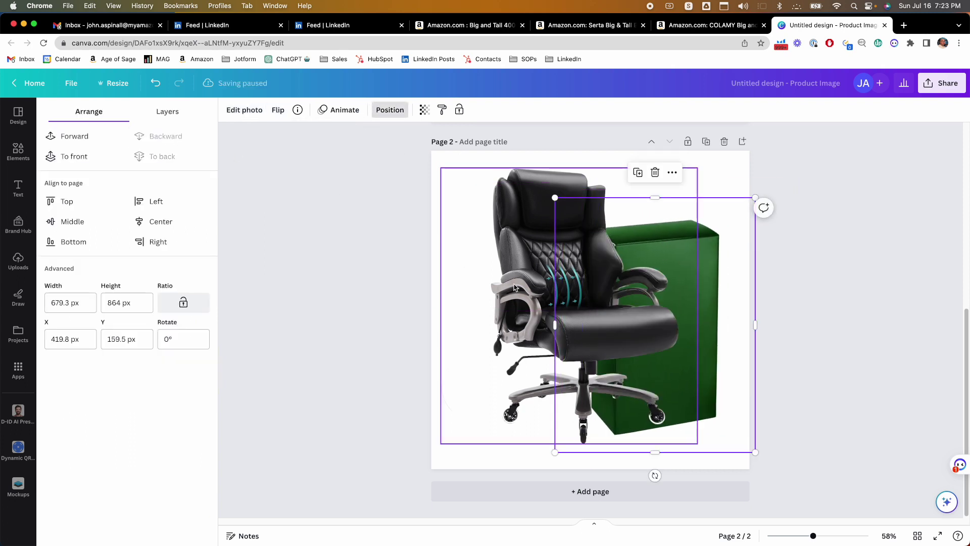
pyautogui.moveTo(682, 278); pyautogui.dragTo(684, 258)
pyautogui.click(459, 188)
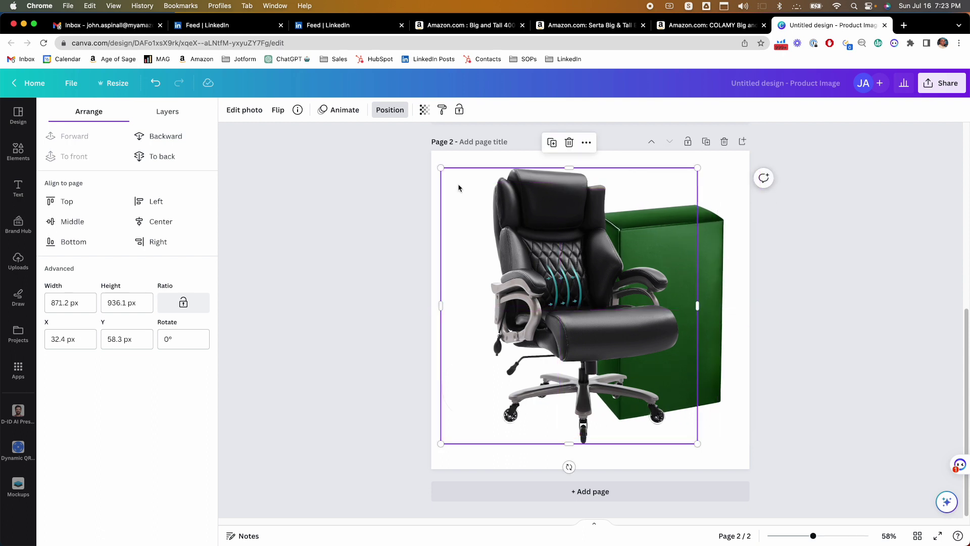
pyautogui.click(241, 111)
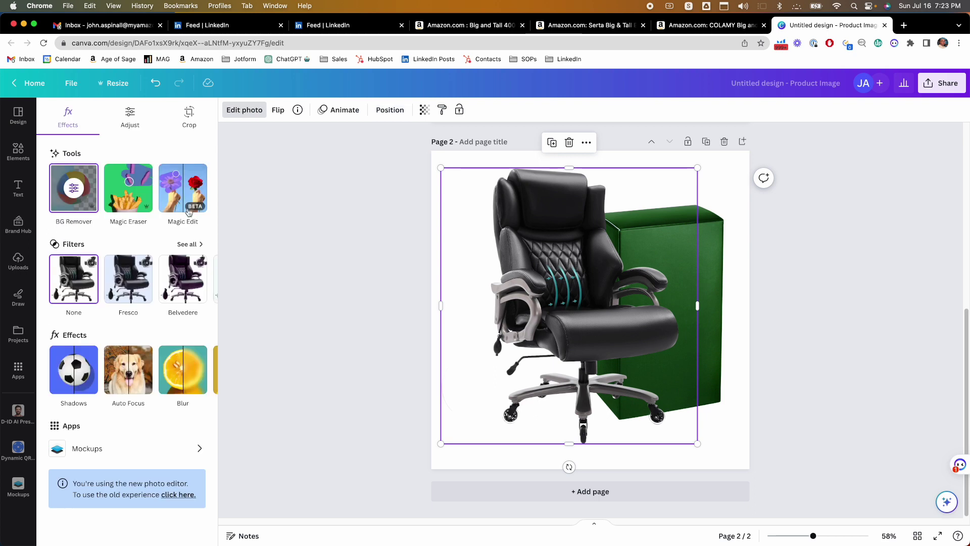
pyautogui.click(74, 370)
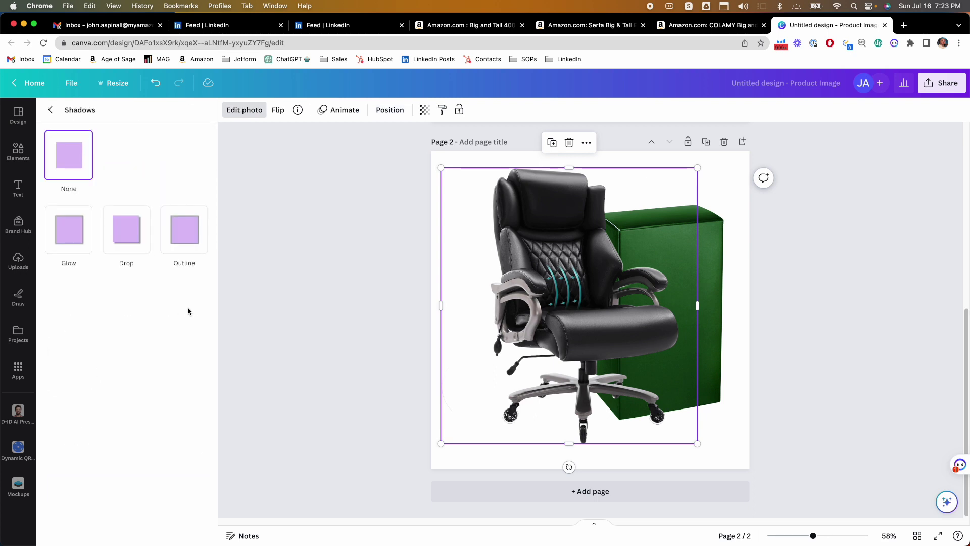
pyautogui.click(124, 241)
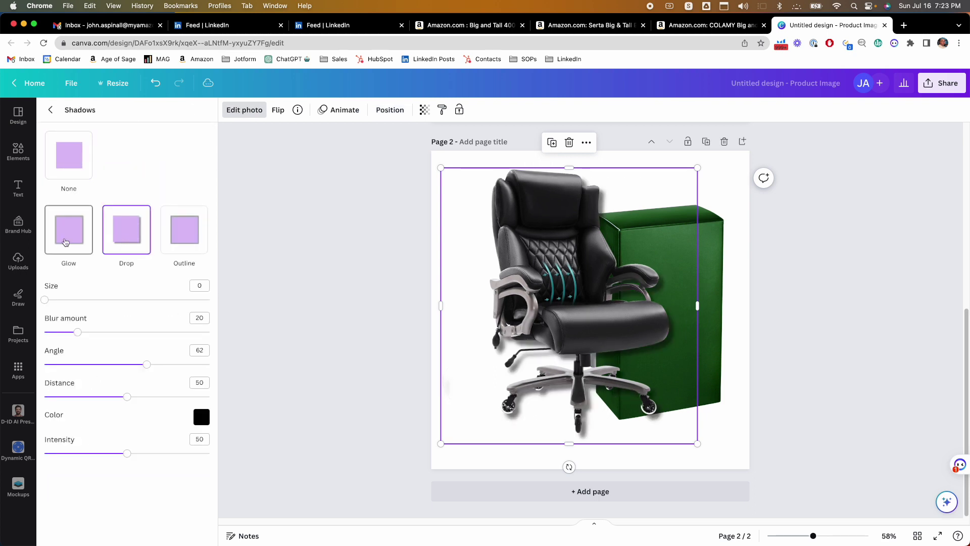
pyautogui.click(66, 242)
pyautogui.click(121, 258)
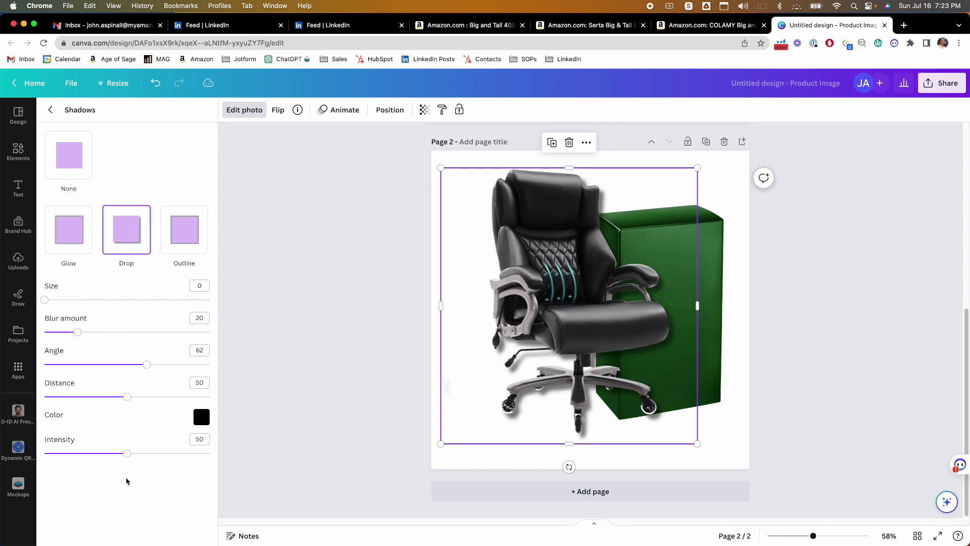
pyautogui.moveTo(127, 458); pyautogui.dragTo(70, 458)
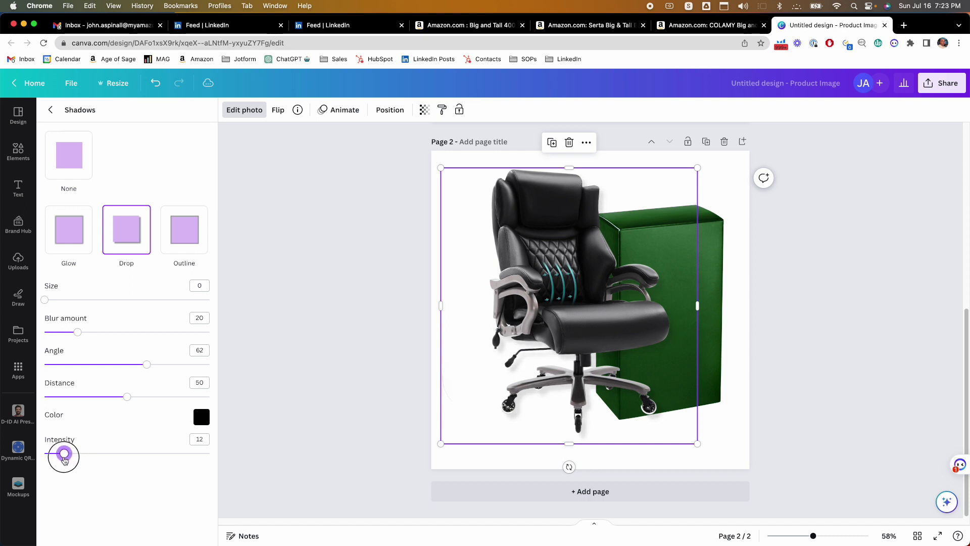
pyautogui.moveTo(68, 459); pyautogui.dragTo(69, 460)
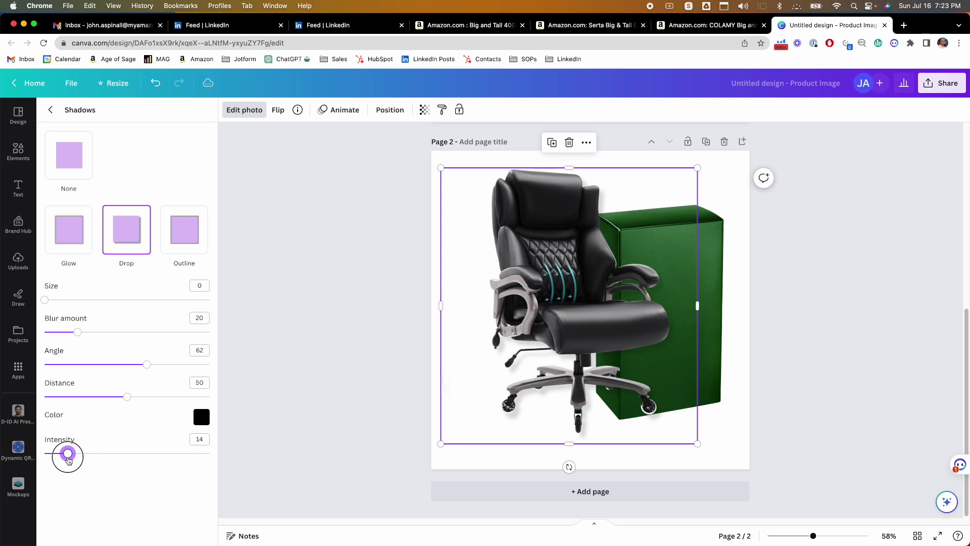
pyautogui.click(290, 321)
pyautogui.click(329, 238)
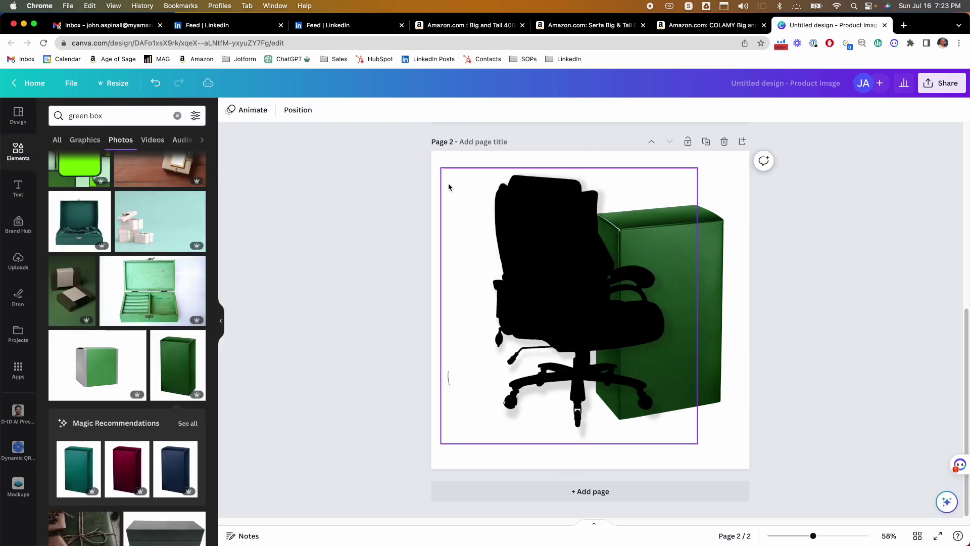
pyautogui.click(432, 173)
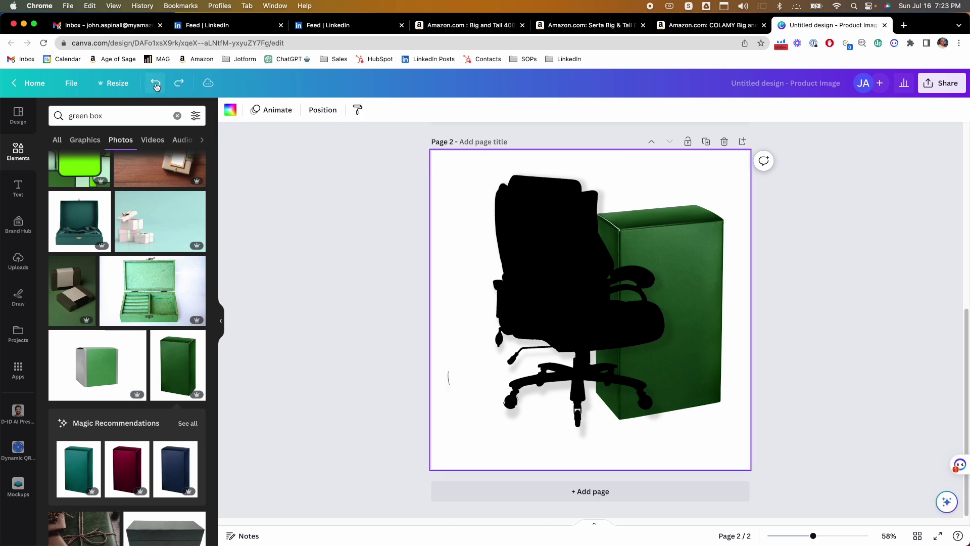
pyautogui.click(356, 212)
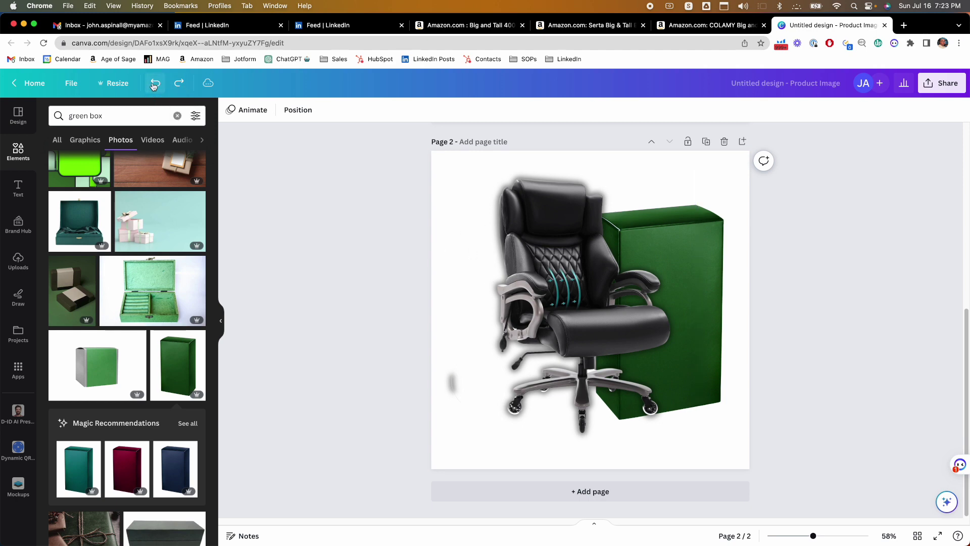
pyautogui.click(154, 84)
pyautogui.click(154, 84)
pyautogui.click(154, 84)
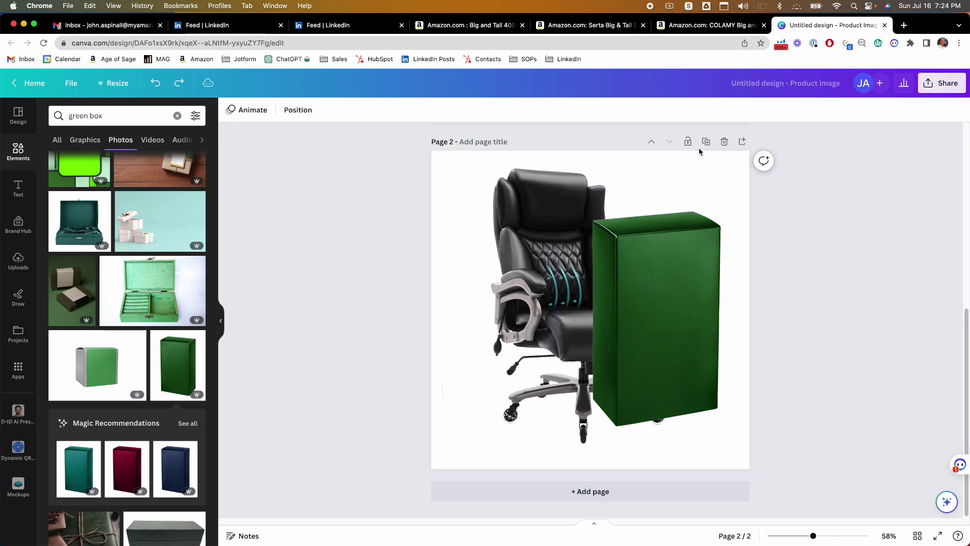
pyautogui.click(617, 331)
pyautogui.click(388, 111)
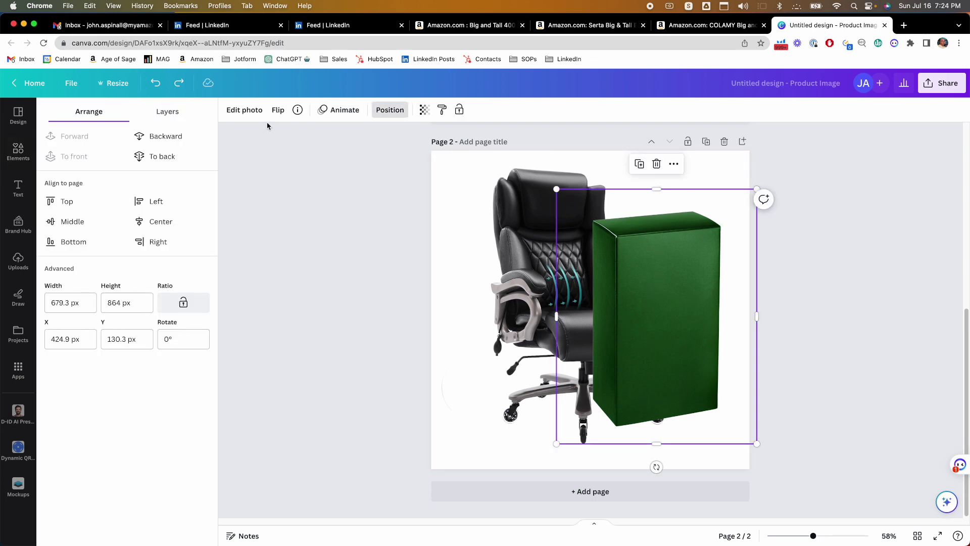
pyautogui.click(163, 137)
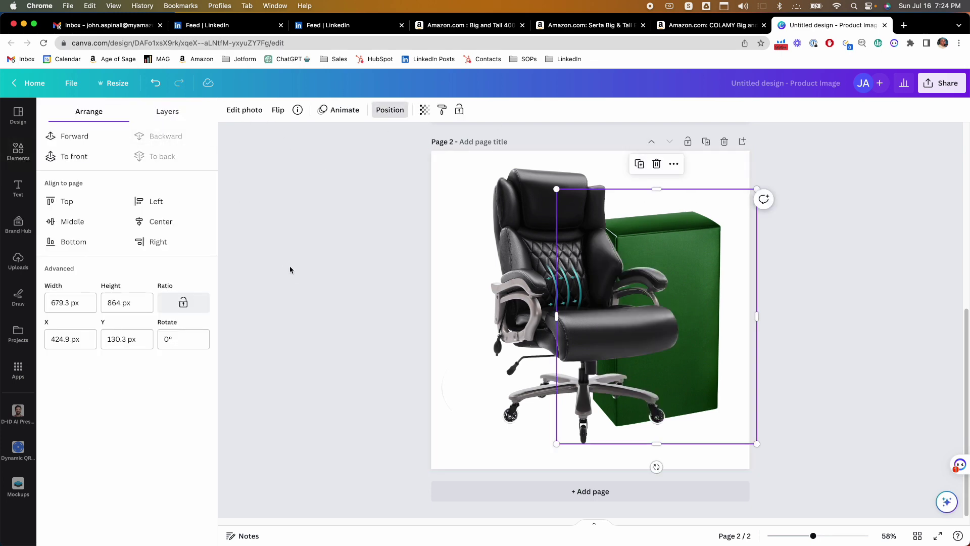
pyautogui.click(283, 274)
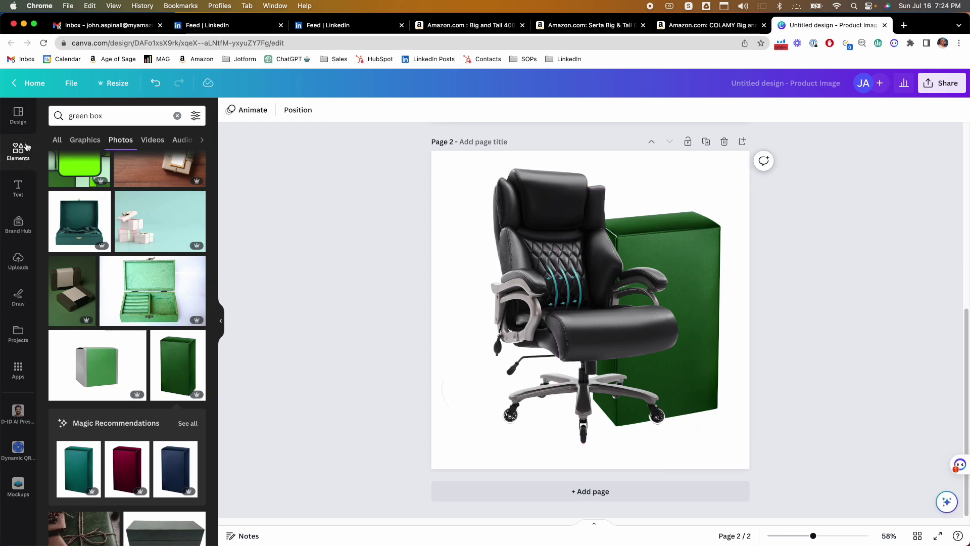
pyautogui.click(21, 150)
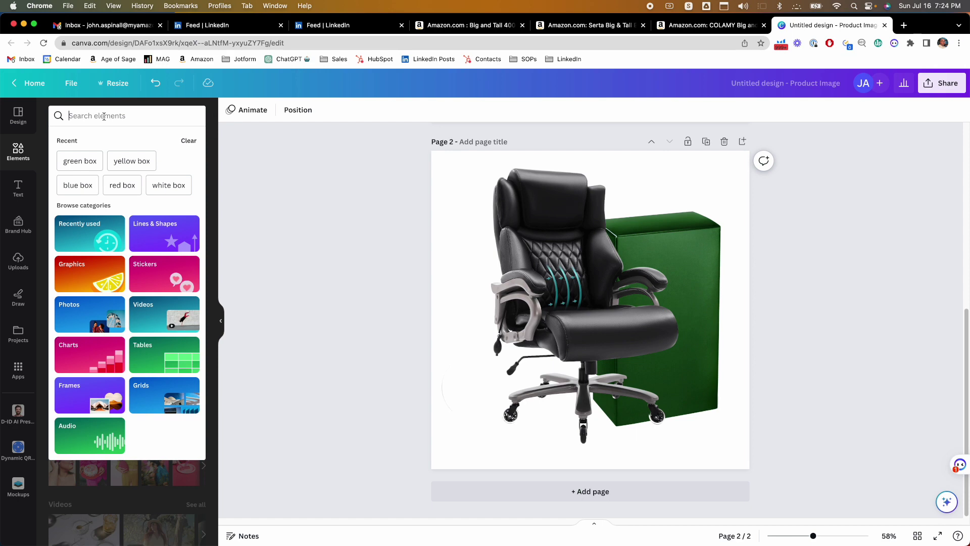
# - Search graphics for 'weight' and add the kettlebell graphic to page 2
pyautogui.write('weight')
pyautogui.press('Return')
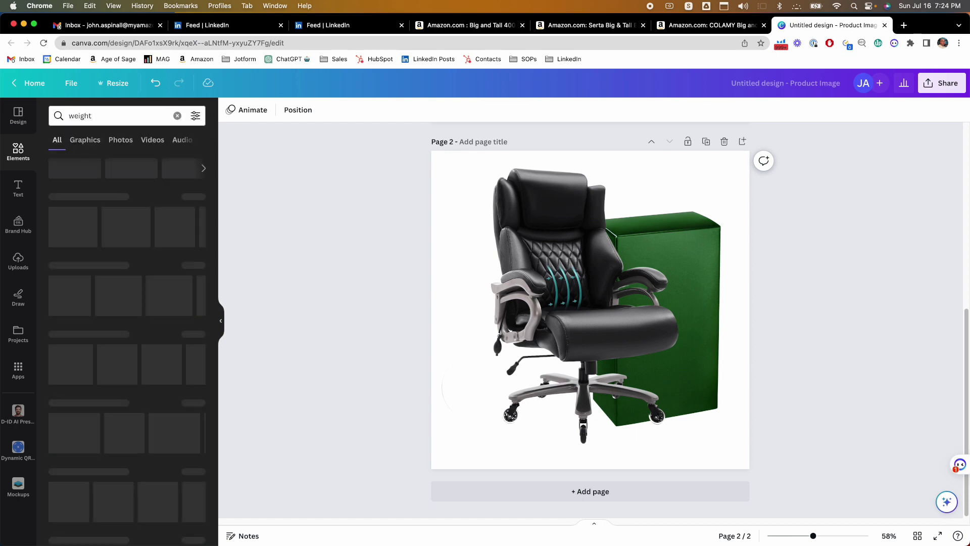
pyautogui.click(84, 141)
pyautogui.scroll(-5, 138, 328)
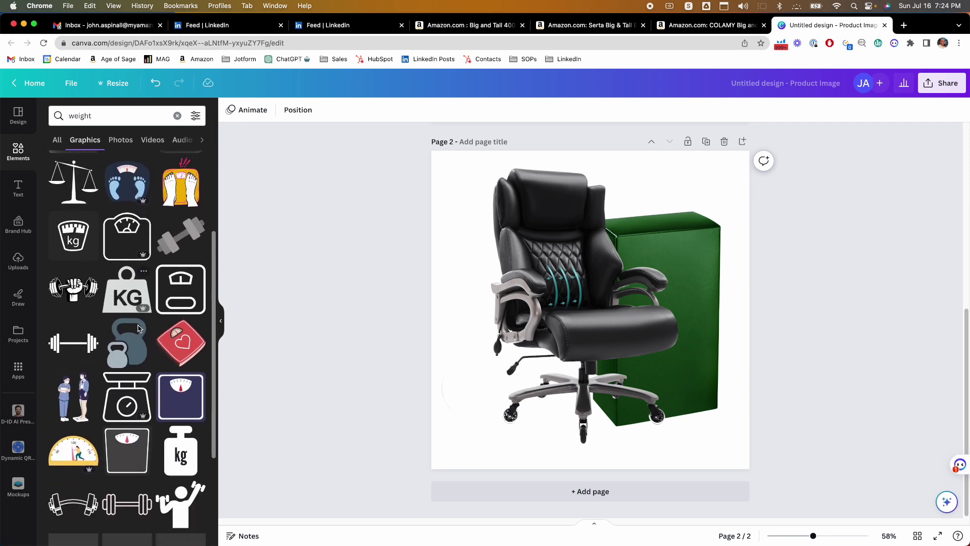
pyautogui.scroll(-4, 139, 328)
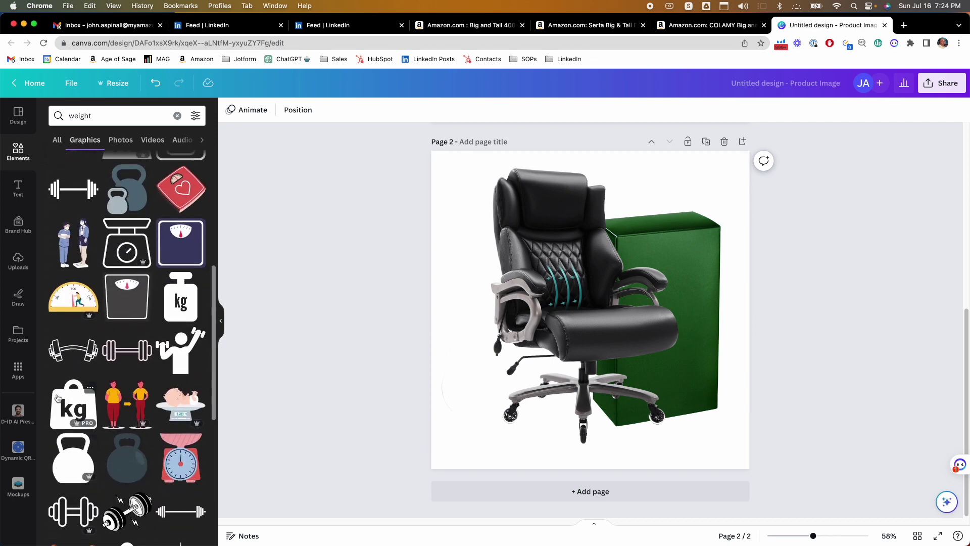
pyautogui.scroll(-2, 59, 398)
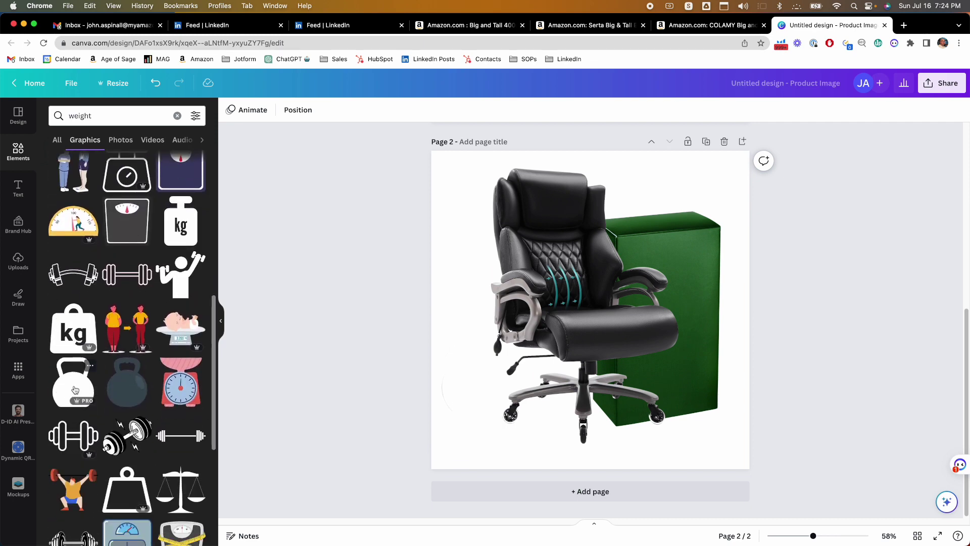
pyautogui.click(75, 390)
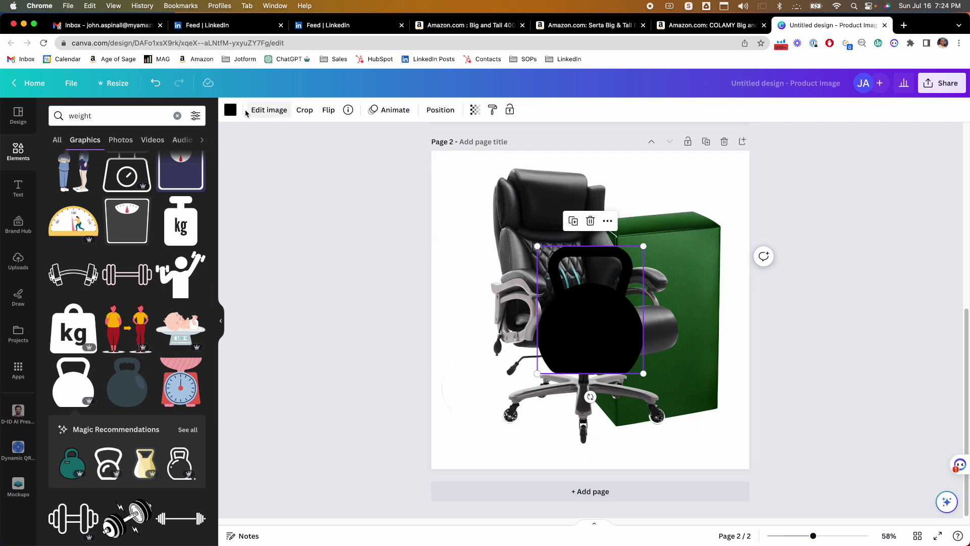
# - Colour the kettlebell dark green and move it over the chair's backrest
pyautogui.click(230, 110)
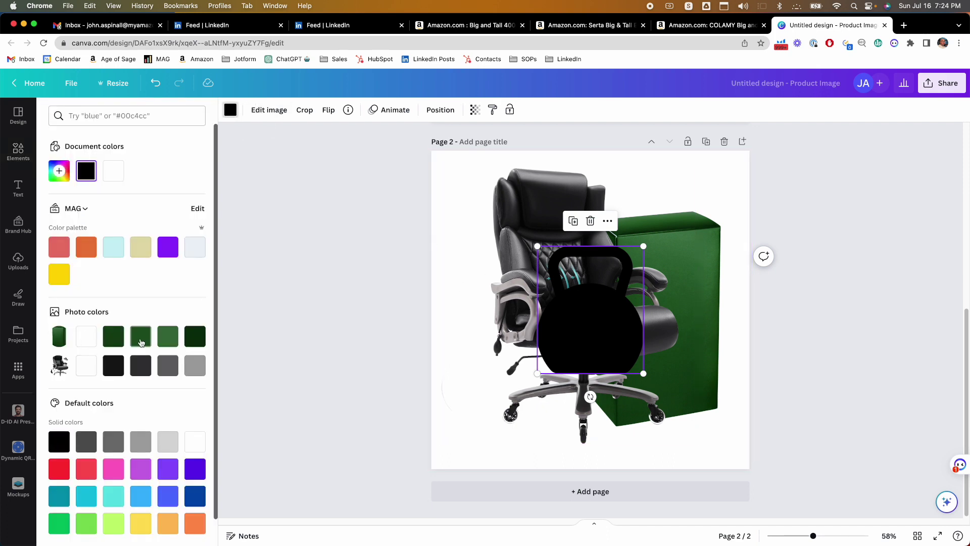
pyautogui.click(142, 342)
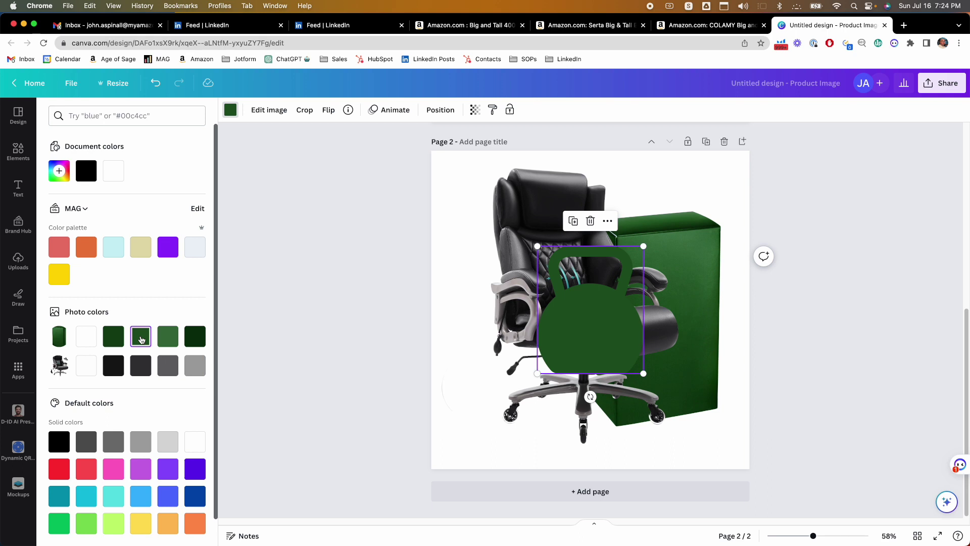
pyautogui.click(111, 343)
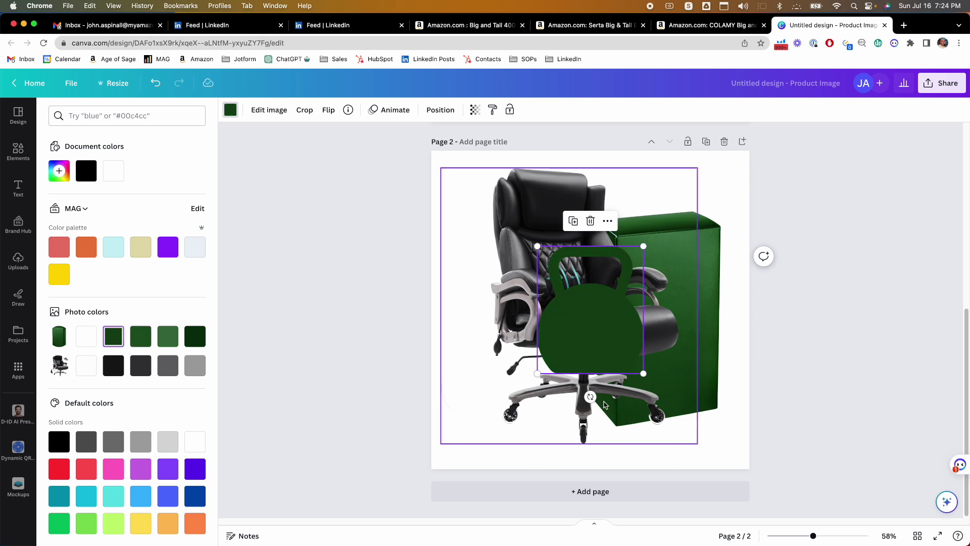
pyautogui.moveTo(622, 346); pyautogui.dragTo(583, 306)
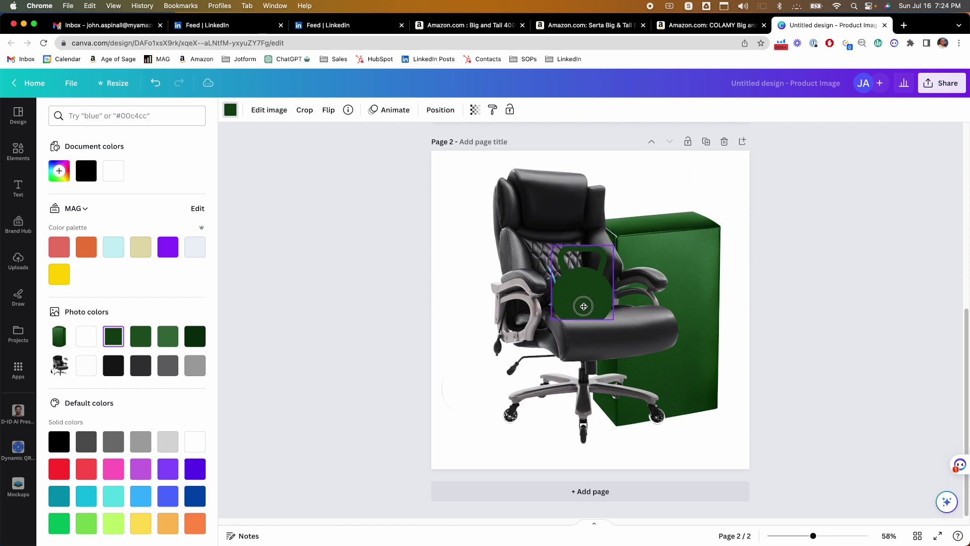
pyautogui.moveTo(583, 306); pyautogui.dragTo(586, 296)
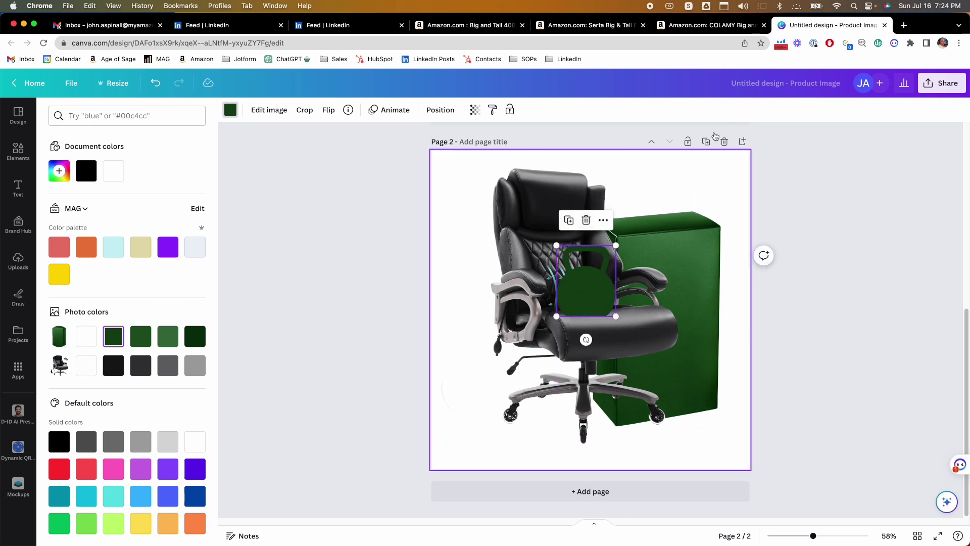
# - Set the kettlebell's transparency to about 72 and reposition it on the chair
pyautogui.click(475, 110)
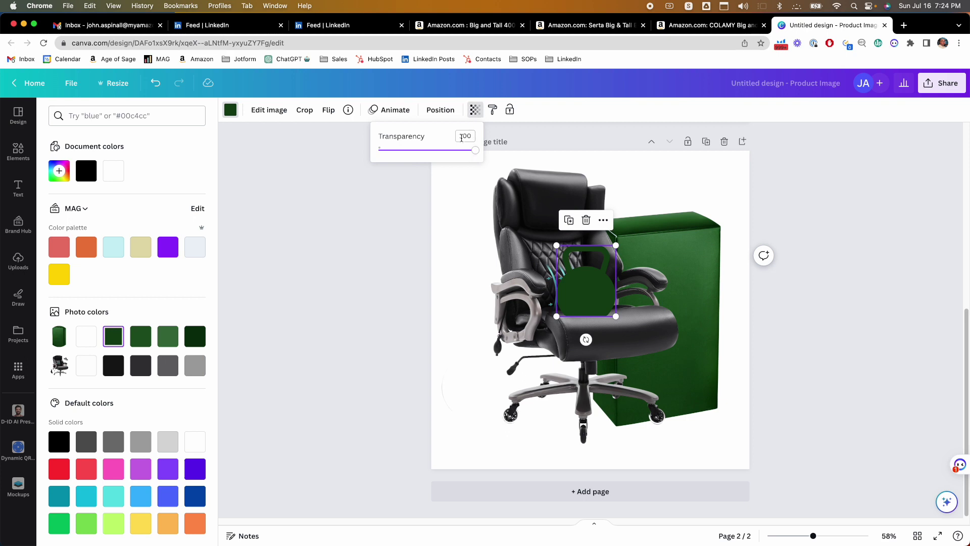
pyautogui.moveTo(471, 152); pyautogui.dragTo(448, 150)
pyautogui.click(340, 264)
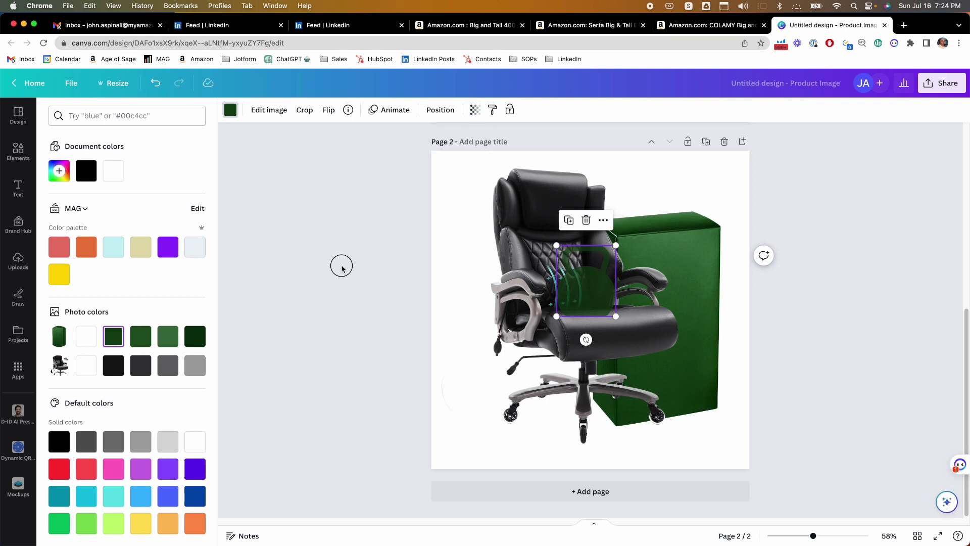
pyautogui.click(346, 265)
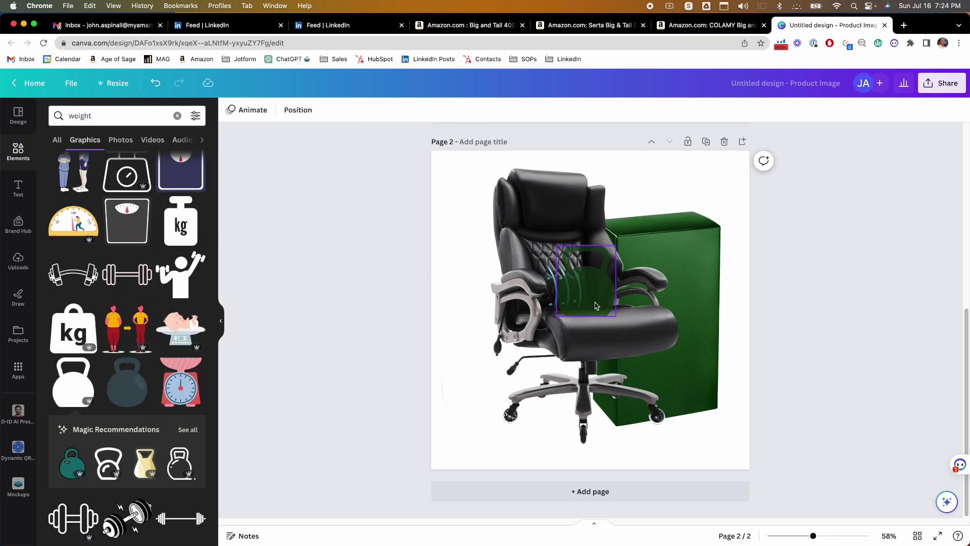
pyautogui.moveTo(587, 294); pyautogui.dragTo(585, 289)
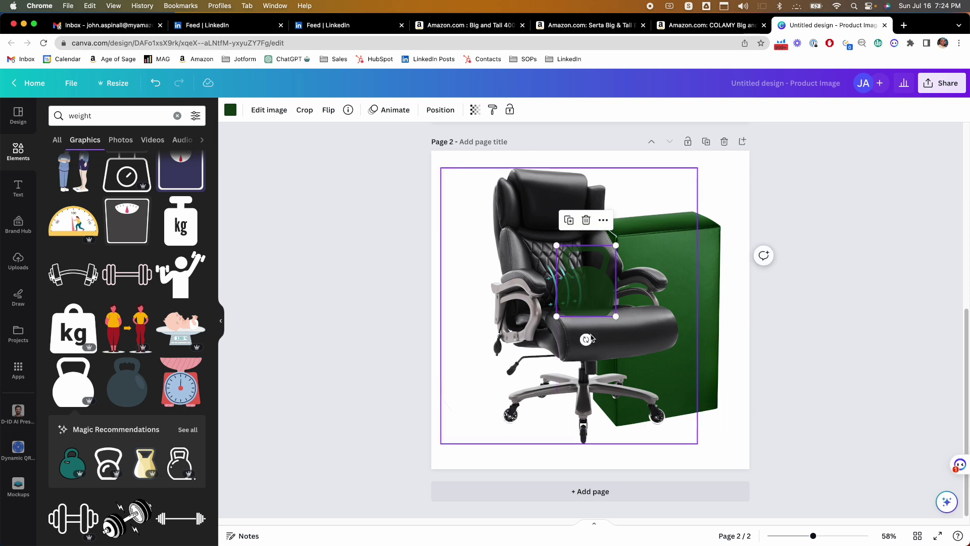
# - Tilt the kettlebell graphic to -3°
pyautogui.moveTo(592, 338); pyautogui.dragTo(592, 339)
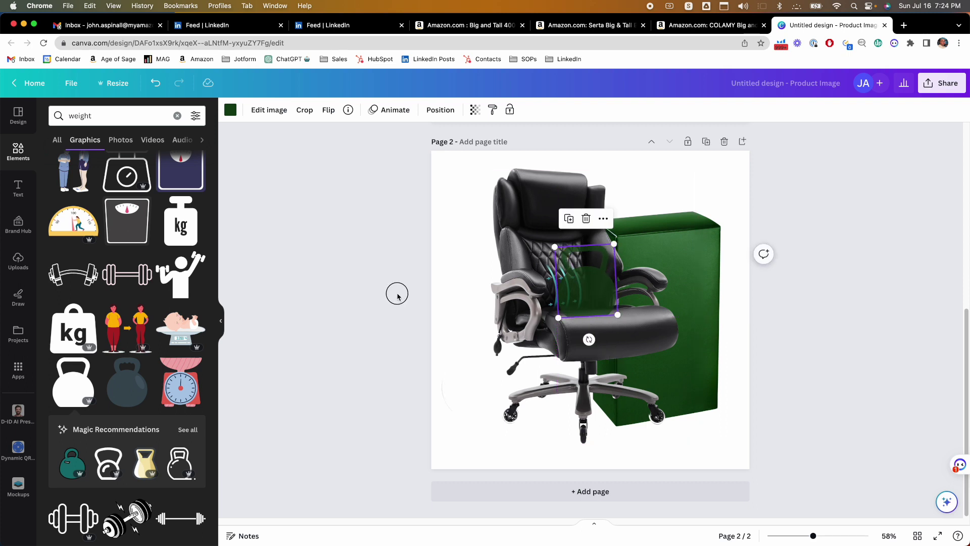
pyautogui.click(394, 288)
pyautogui.click(586, 303)
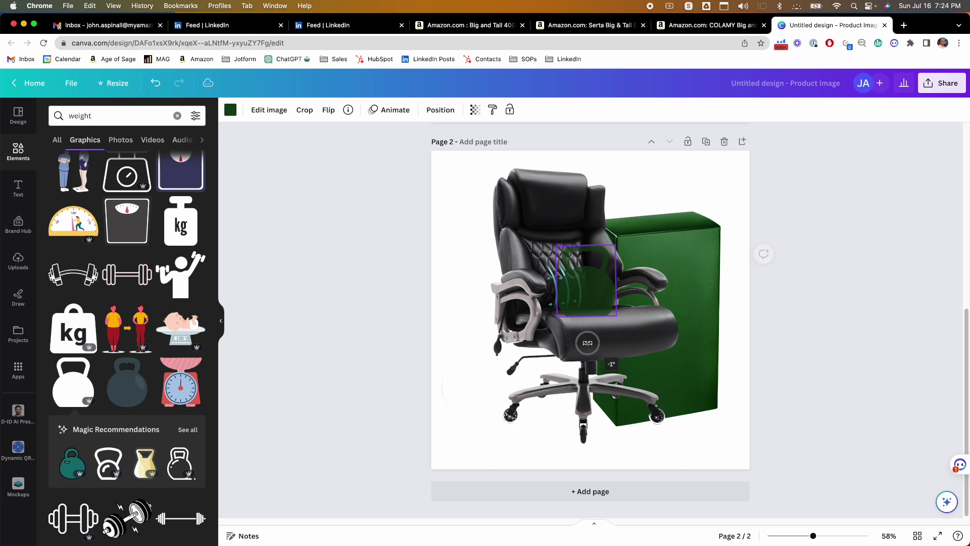
pyautogui.click(336, 255)
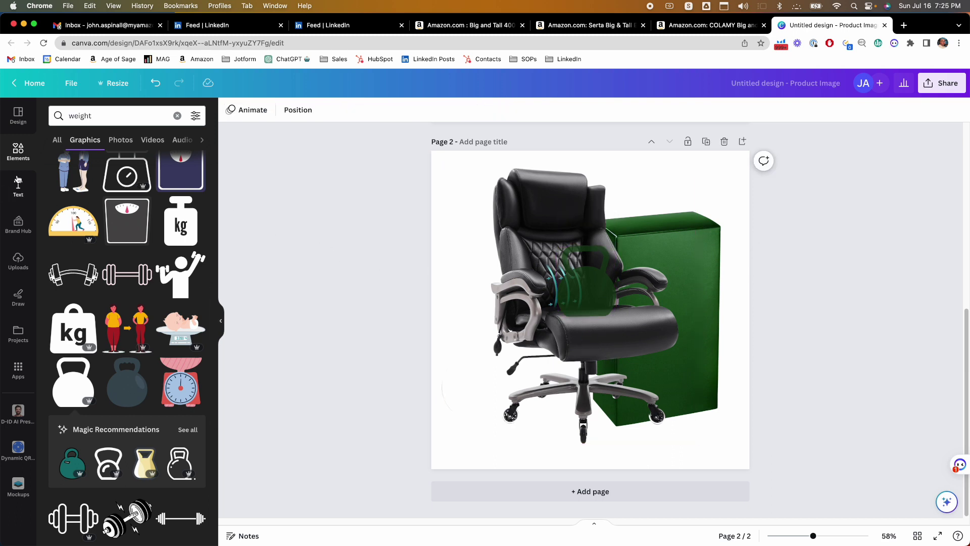
pyautogui.click(18, 188)
# - Add a title text box reading '400 LBS'
pyautogui.click(147, 192)
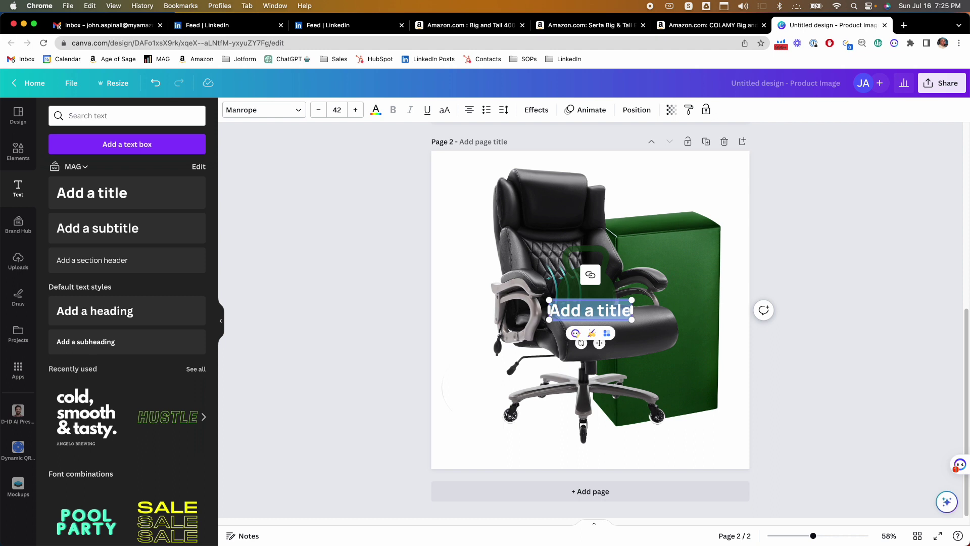
pyautogui.write('400')
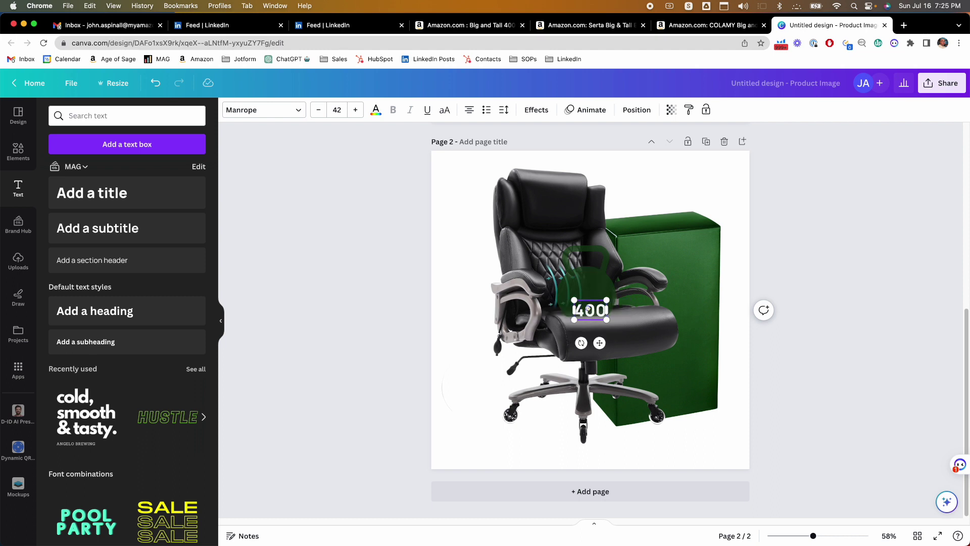
pyautogui.press('Return')
pyautogui.write('p')
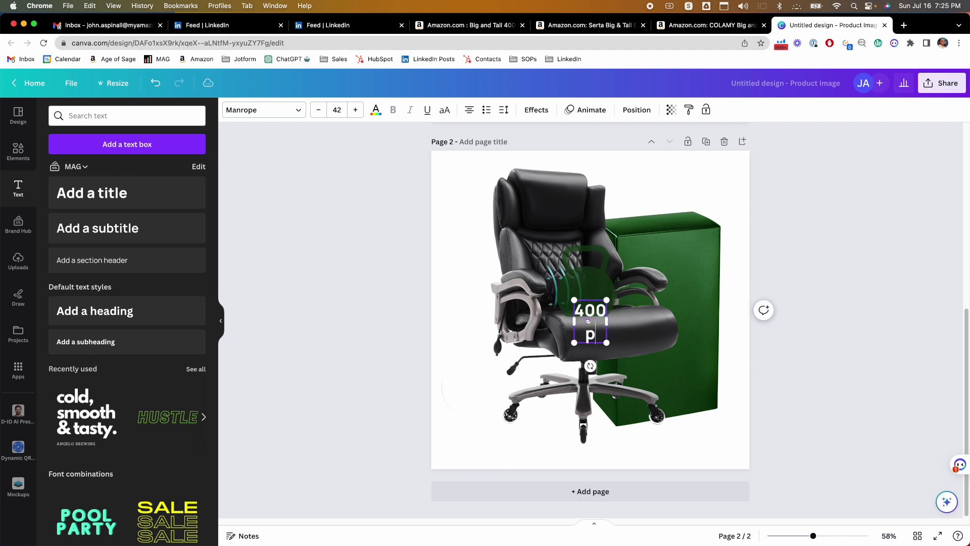
pyautogui.write('ounds')
pyautogui.press('BackSpace')
pyautogui.press('BackSpace')
pyautogui.press('BackSpace')
pyautogui.press('BackSpace')
pyautogui.press('BackSpace')
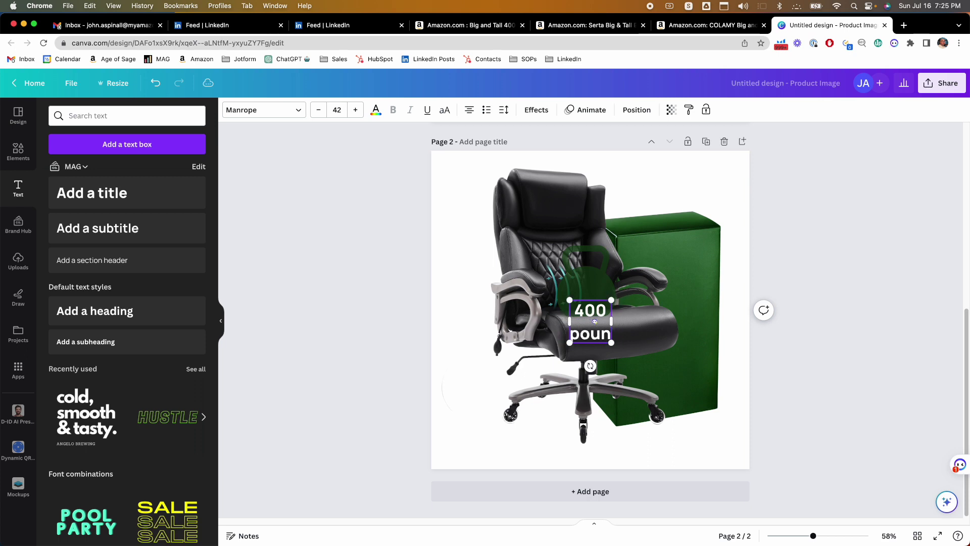
pyautogui.press('BackSpace')
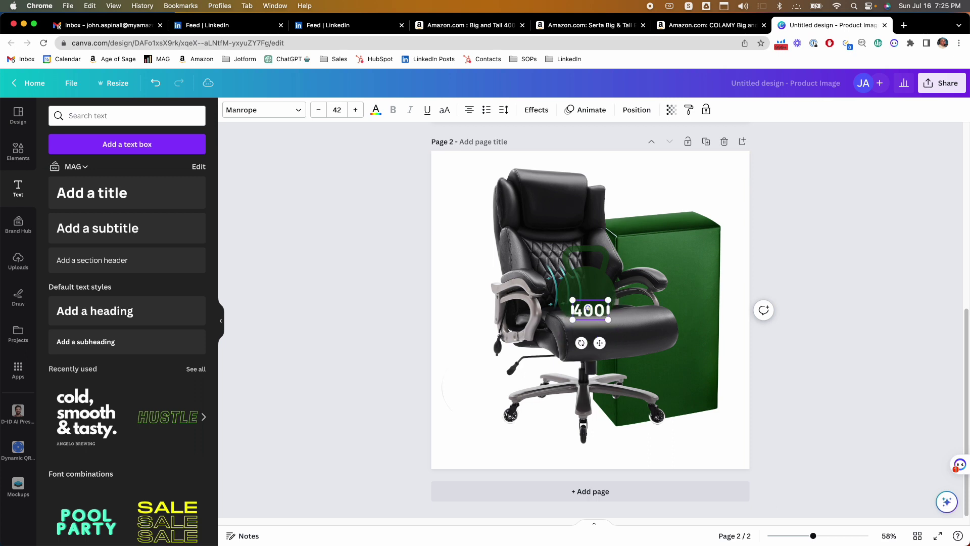
pyautogui.write('LBS')
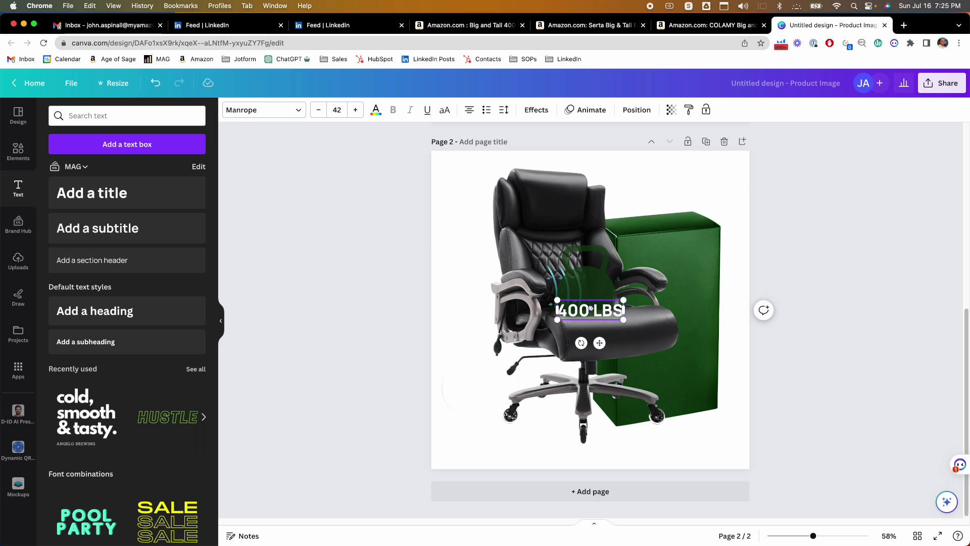
# - Tighten the letter spacing of '400 LBS' and move it onto the kettlebell
pyautogui.tripleClick(586, 316)
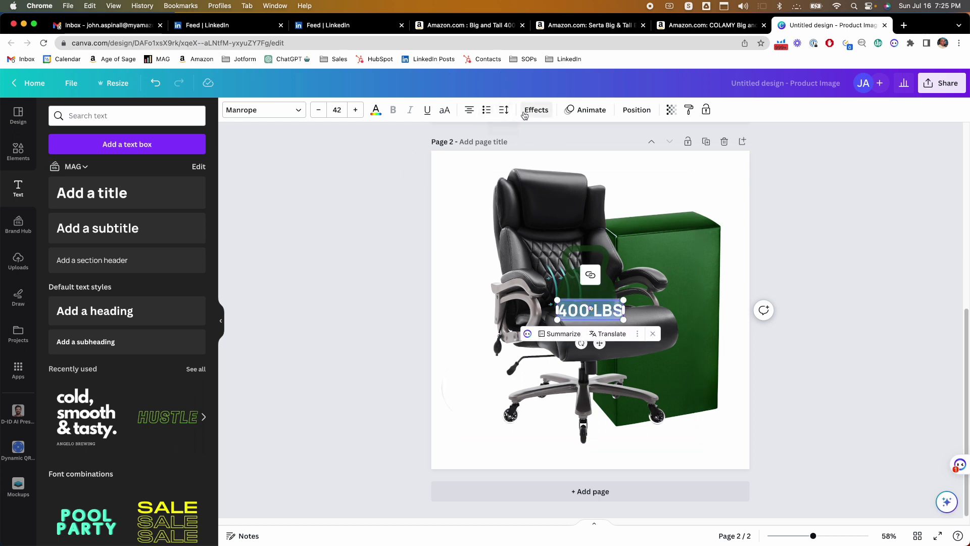
pyautogui.click(503, 110)
pyautogui.click(535, 155)
pyautogui.moveTo(535, 155); pyautogui.dragTo(520, 155)
pyautogui.click(397, 224)
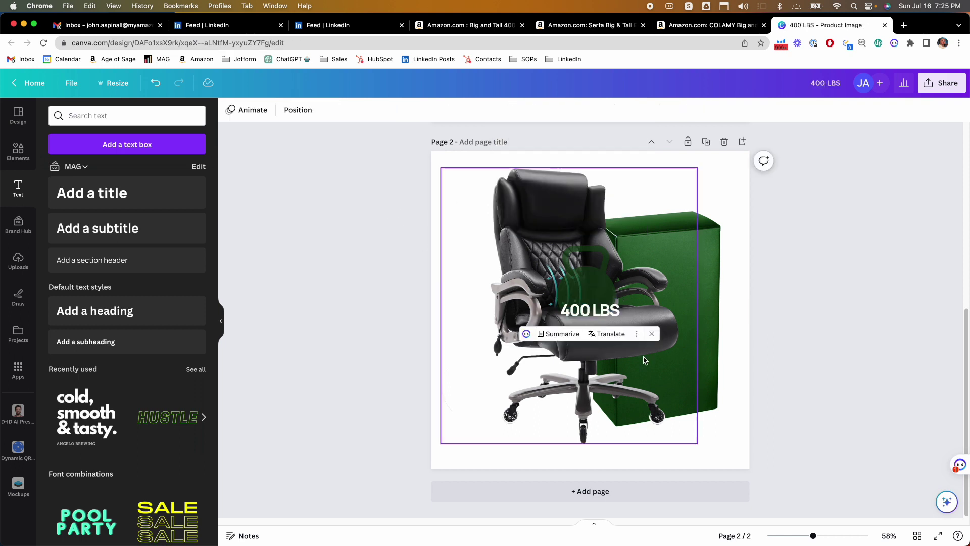
pyautogui.moveTo(586, 309); pyautogui.dragTo(609, 303)
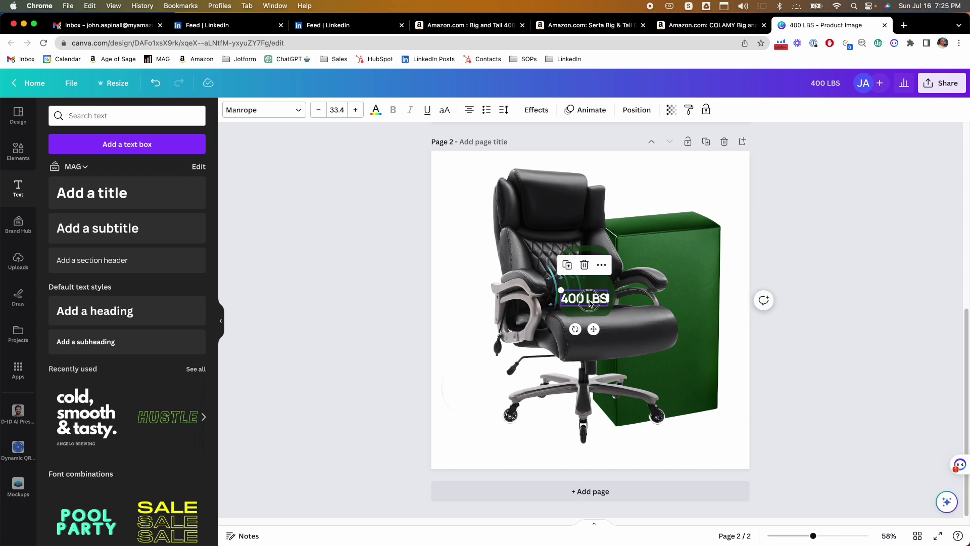
# - Check the Amazon Serta and COLAMY chair listings, then return to the Canva design
pyautogui.click(535, 293)
pyautogui.click(317, 278)
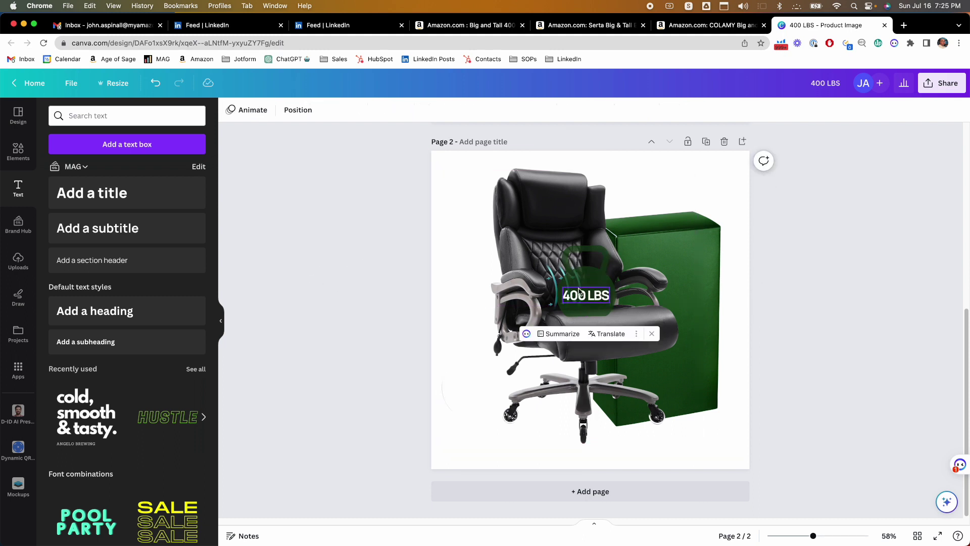
pyautogui.scroll(-3, 820, 308)
pyautogui.scroll(3, 786, 314)
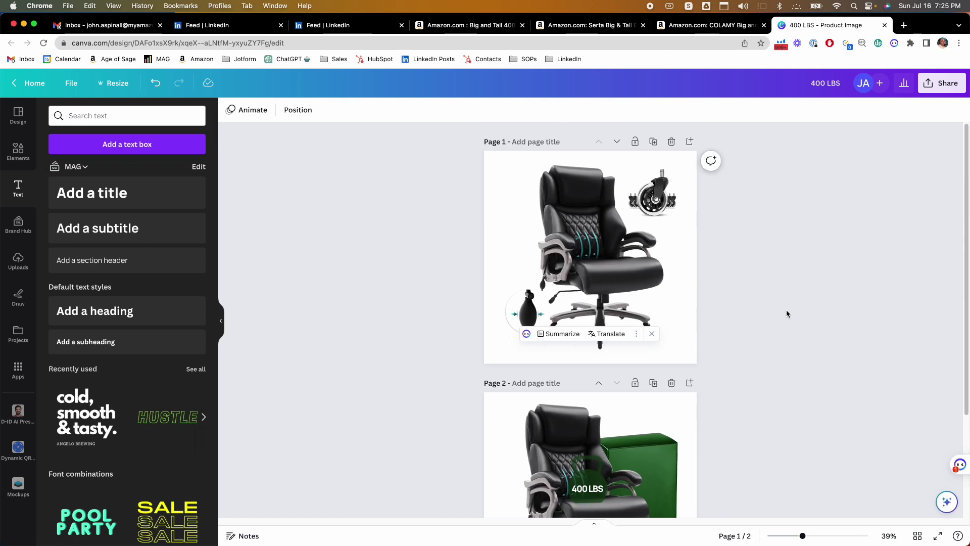
pyautogui.scroll(-3, 773, 310)
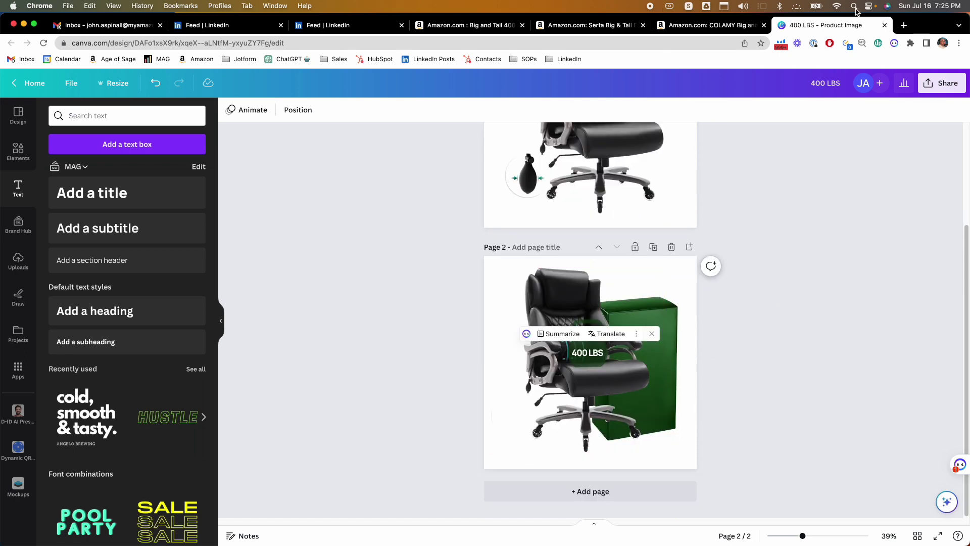
pyautogui.click(586, 25)
pyautogui.click(700, 25)
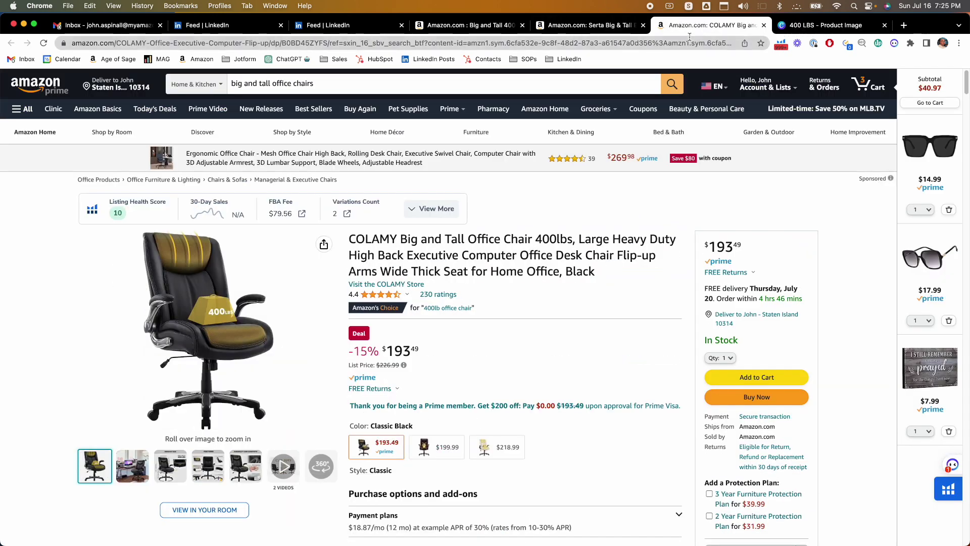
pyautogui.moveTo(208, 286)
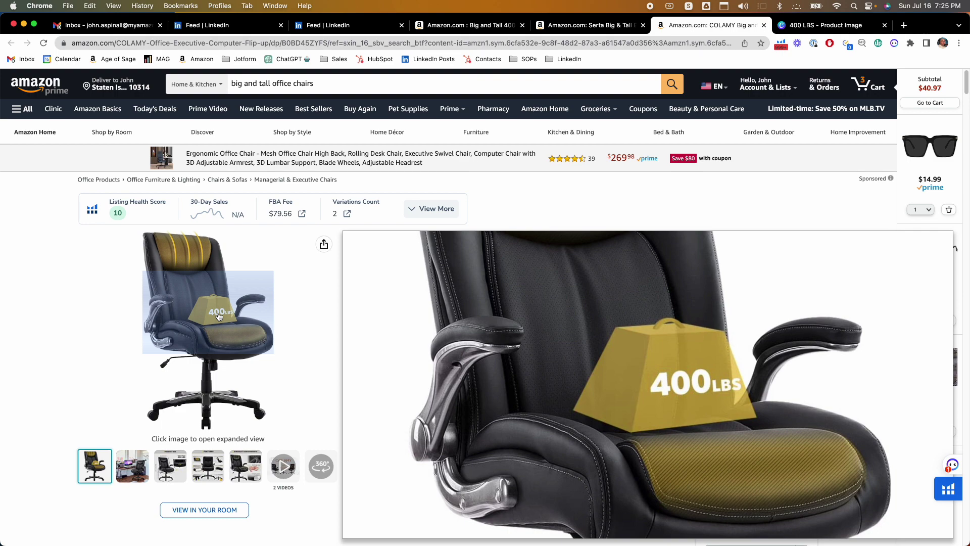
pyautogui.click(823, 25)
pyautogui.doubleClick(588, 353)
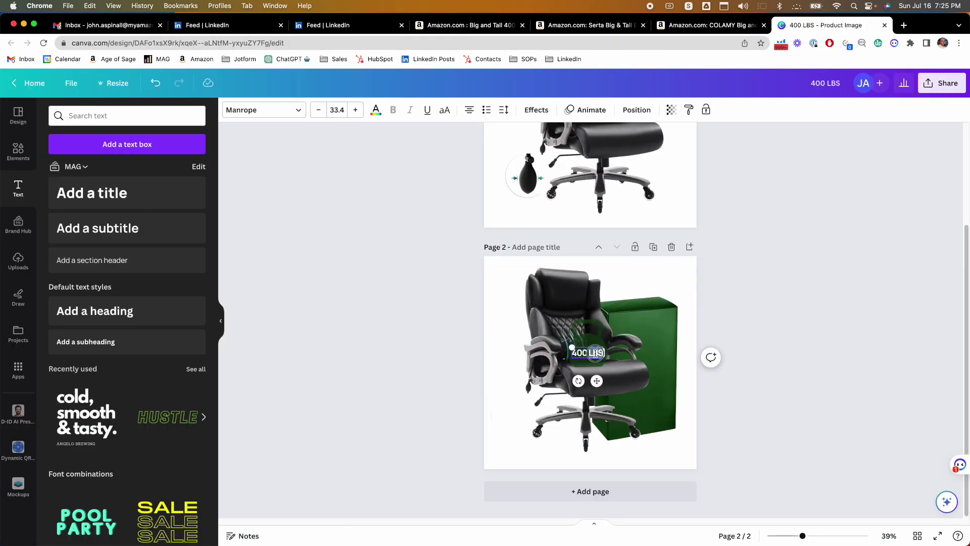
# - Shrink the '400 LBS' text to font size 23.4
pyautogui.click(319, 109)
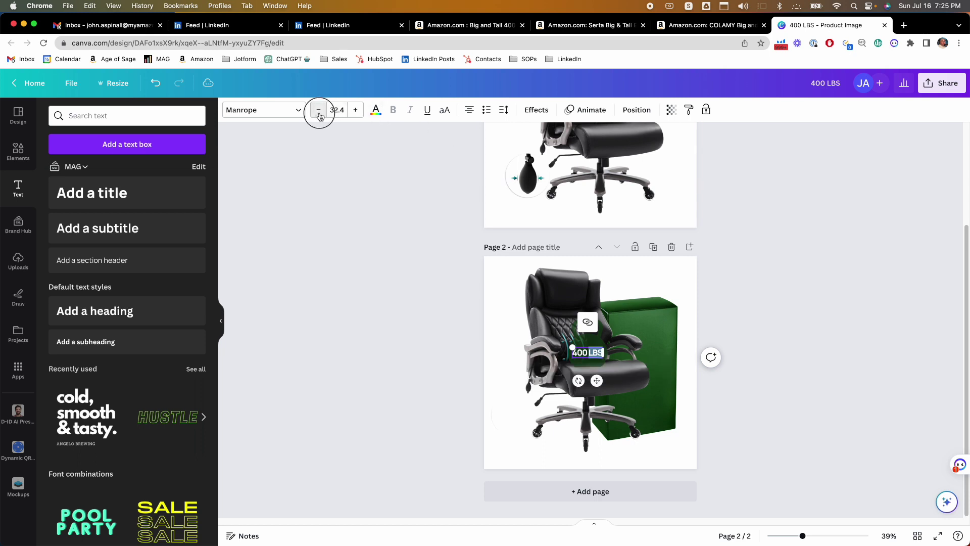
pyautogui.click(319, 110)
pyautogui.click(318, 110)
pyautogui.click(318, 109)
pyautogui.click(318, 109)
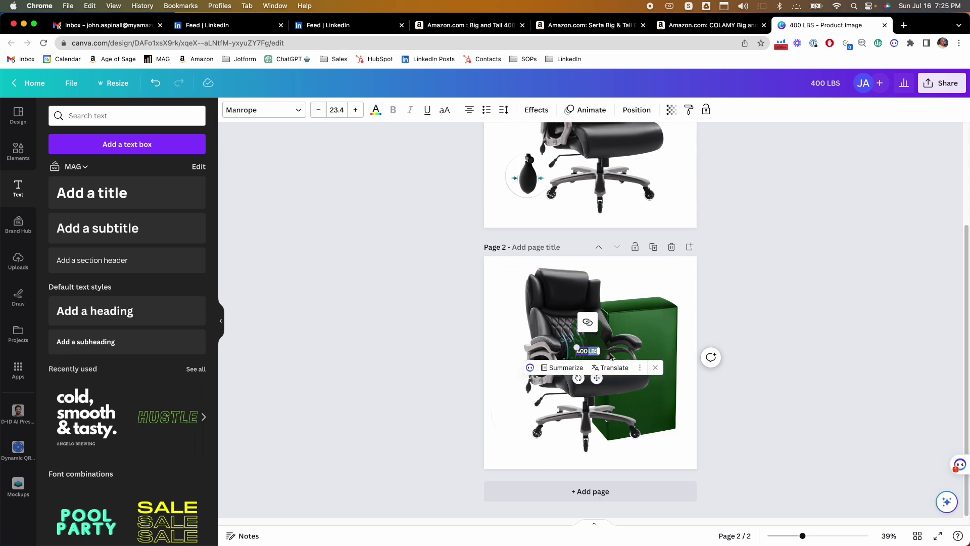
pyautogui.click(827, 350)
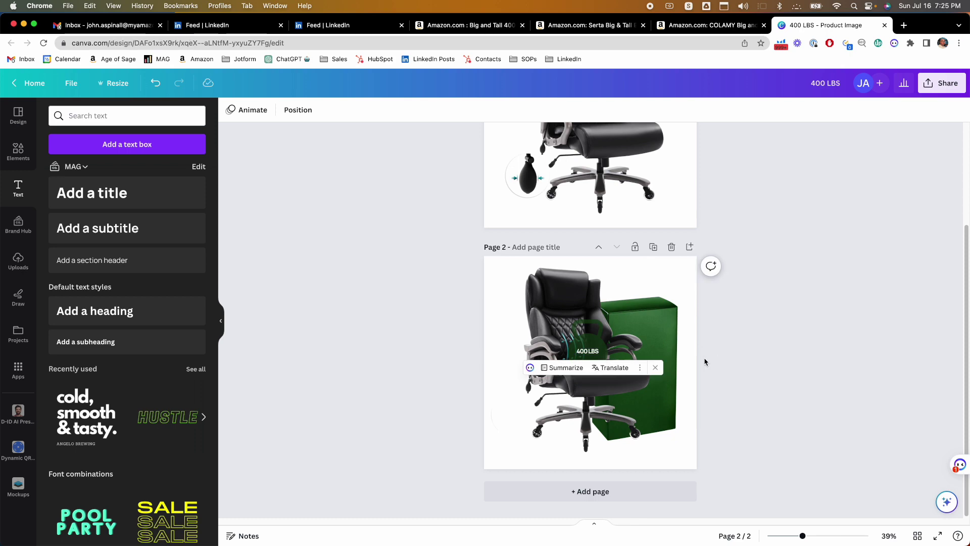
# - Reduce the badge text to 19.4 and delete 'LBS', leaving just '400'
pyautogui.scroll(2, 614, 365)
pyautogui.scroll(-3, 615, 365)
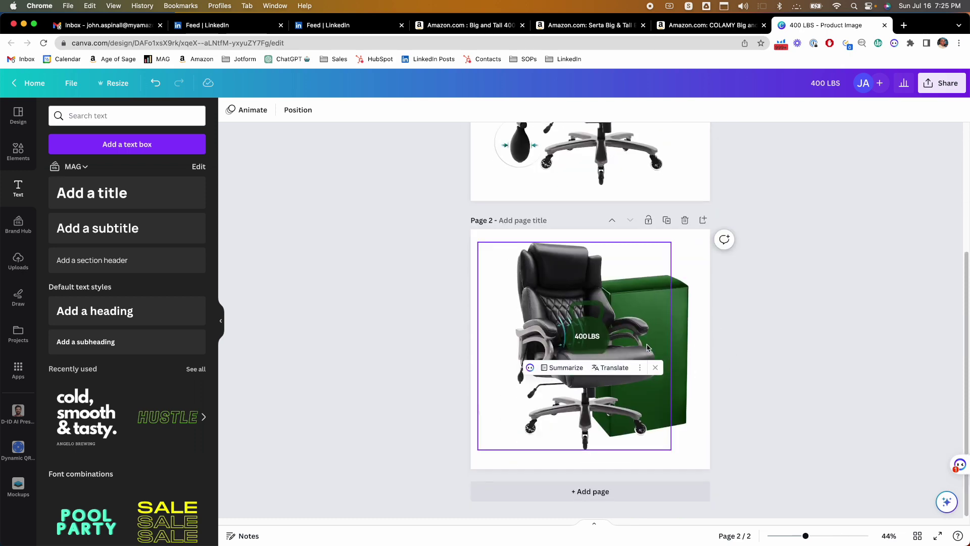
pyautogui.click(615, 303)
pyautogui.click(615, 303)
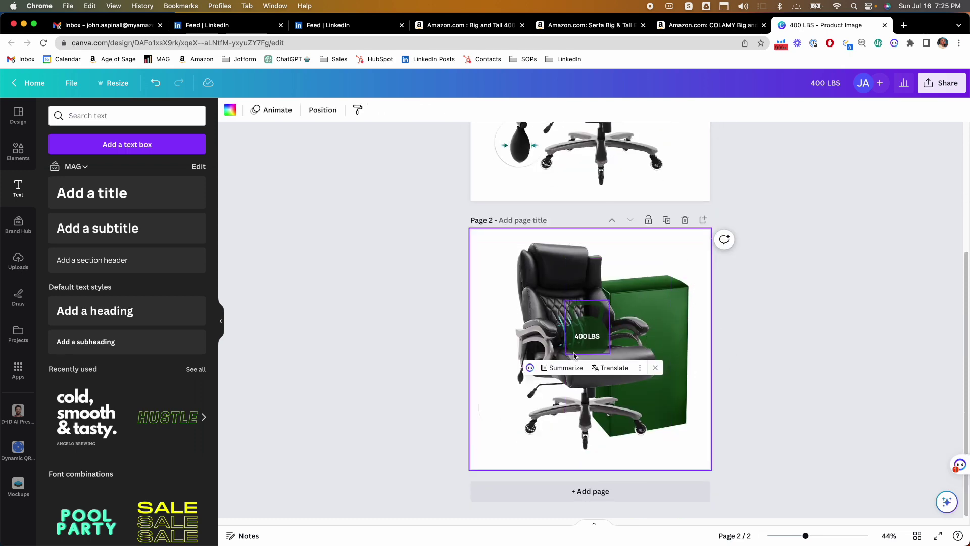
pyautogui.scroll(6, 615, 303)
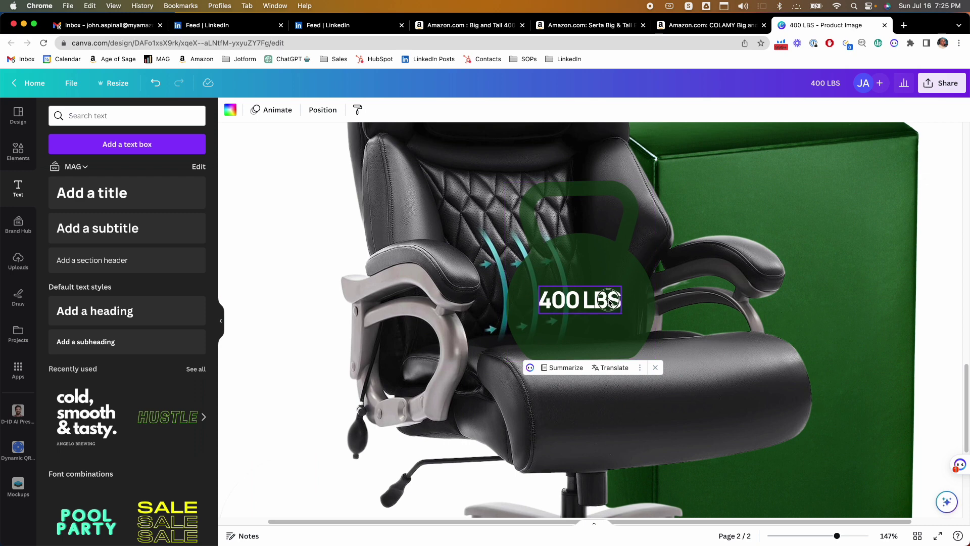
pyautogui.click(609, 302)
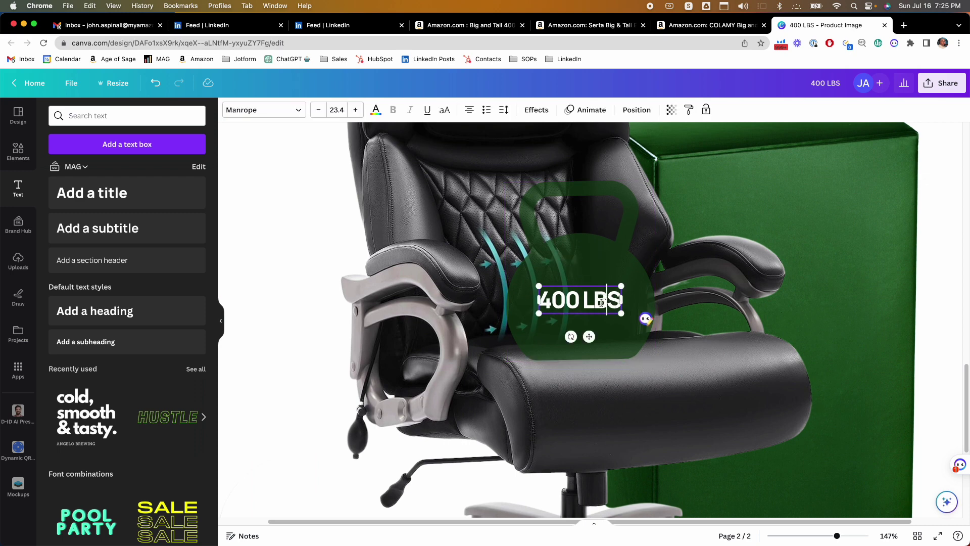
pyautogui.moveTo(584, 301); pyautogui.dragTo(624, 301)
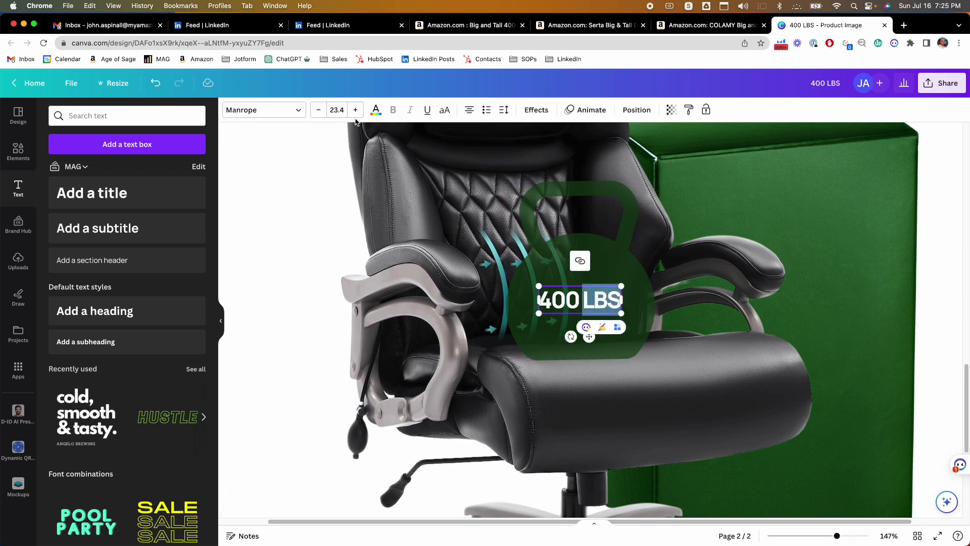
pyautogui.click(318, 109)
pyautogui.click(318, 110)
pyautogui.click(319, 110)
pyautogui.click(318, 110)
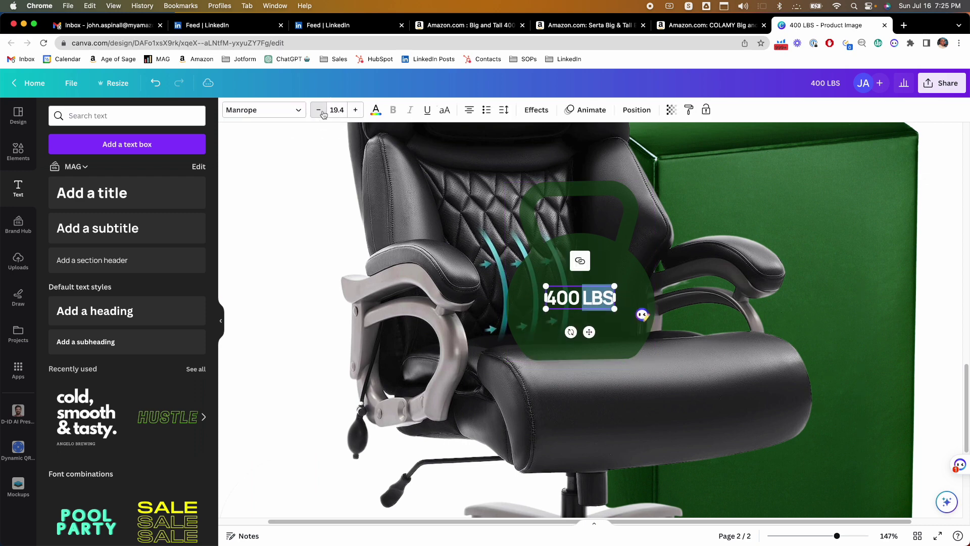
pyautogui.click(586, 297)
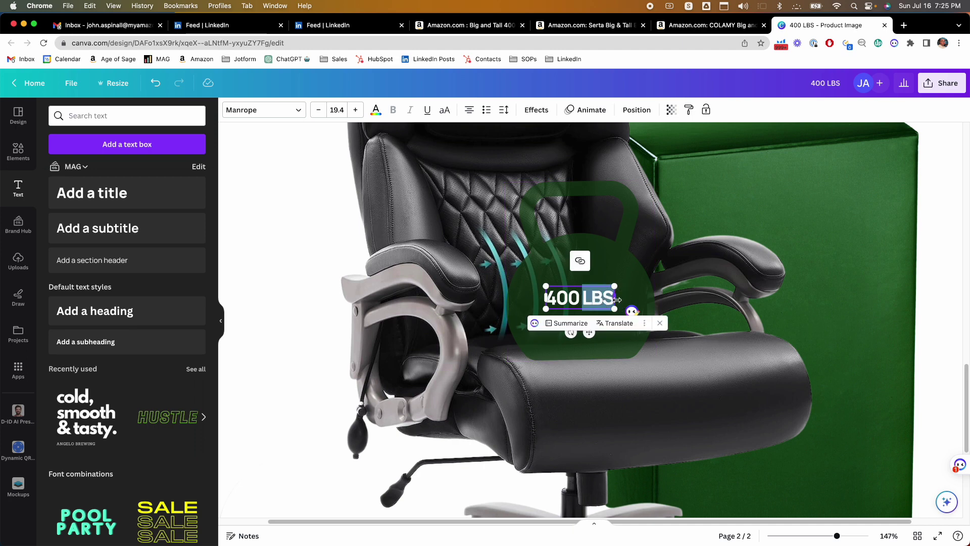
pyautogui.press('BackSpace')
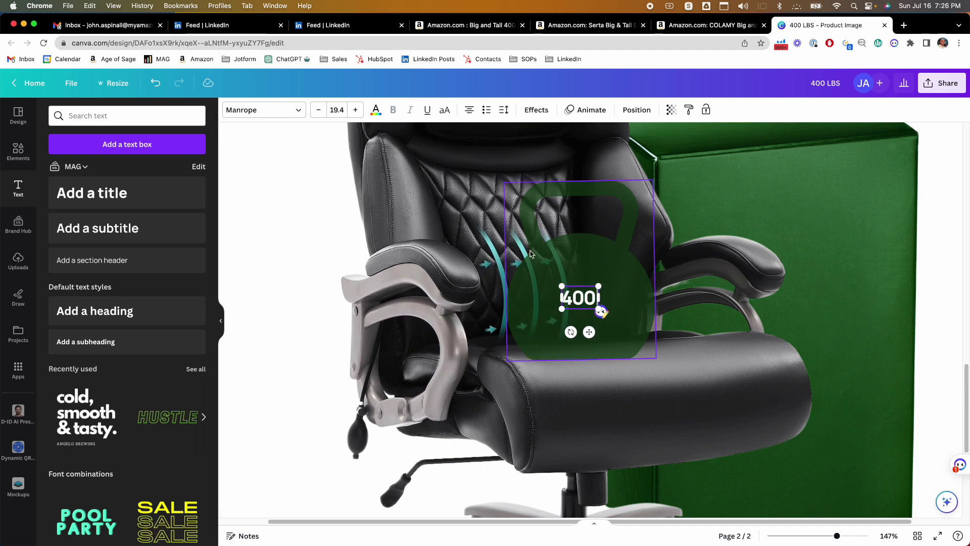
pyautogui.click(315, 208)
# - Enlarge the '400' text to about 67.7 and centre it on the kettlebell
pyautogui.click(580, 303)
pyautogui.moveTo(597, 305)
pyautogui.mouseDown()
pyautogui.moveTo(654, 349)
pyautogui.moveTo(581, 304)
pyautogui.mouseUp()
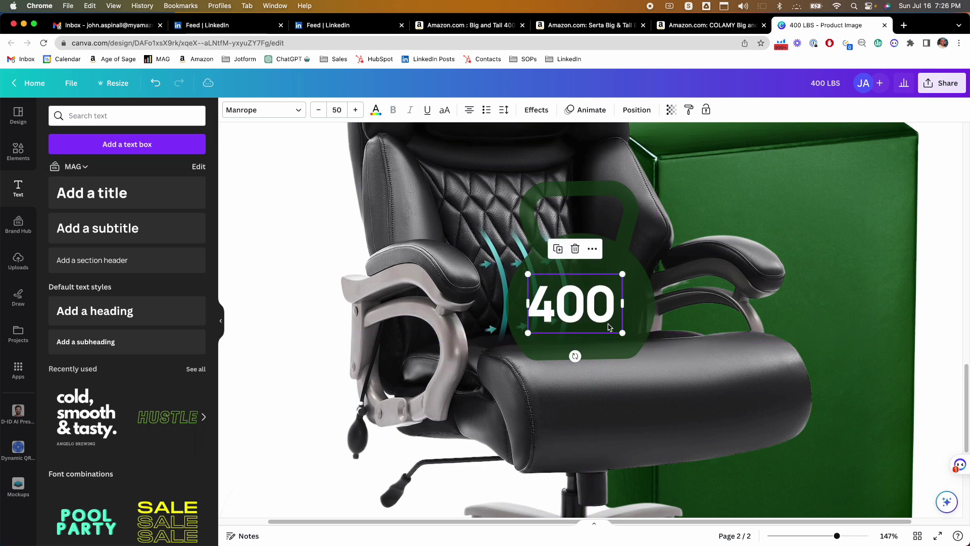
pyautogui.moveTo(622, 332); pyautogui.dragTo(645, 346)
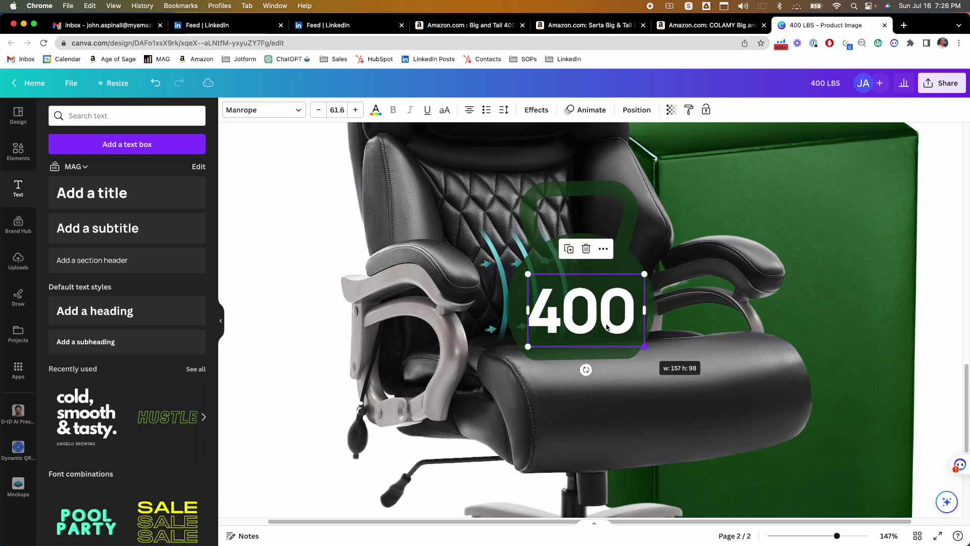
pyautogui.moveTo(588, 316); pyautogui.dragTo(589, 297)
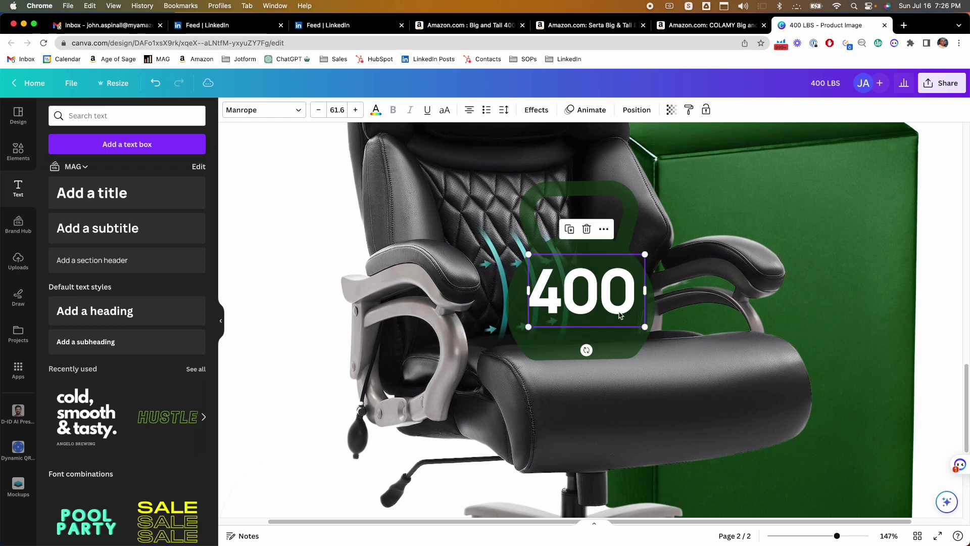
pyautogui.moveTo(643, 325); pyautogui.dragTo(657, 333)
pyautogui.moveTo(612, 300)
pyautogui.mouseDown()
pyautogui.moveTo(599, 297)
pyautogui.moveTo(596, 309)
pyautogui.moveTo(602, 303)
pyautogui.mouseUp()
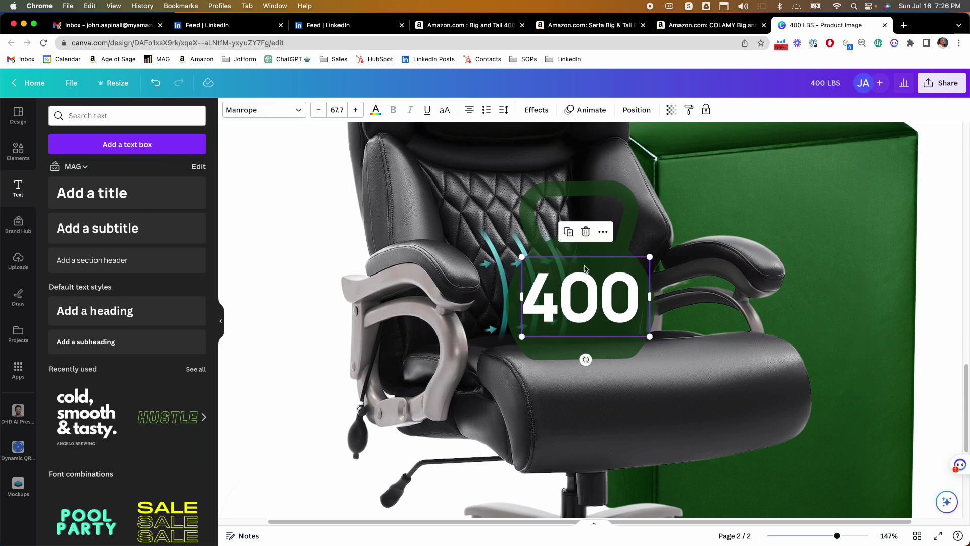
# - Duplicate '400' into an uppercase 'POUNDS' label, size 17.3, centred beneath it
pyautogui.click(568, 231)
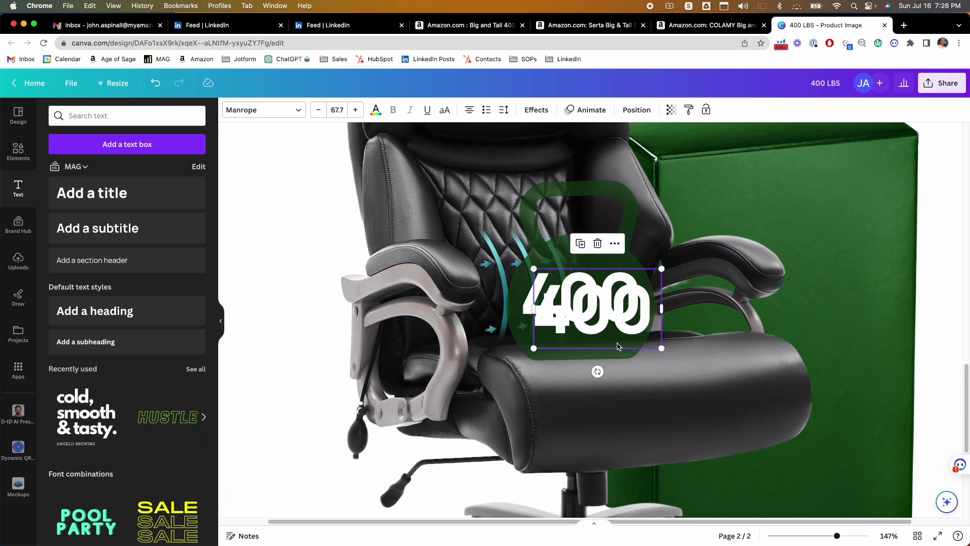
pyautogui.moveTo(592, 303); pyautogui.dragTo(592, 347)
pyautogui.doubleClick(592, 347)
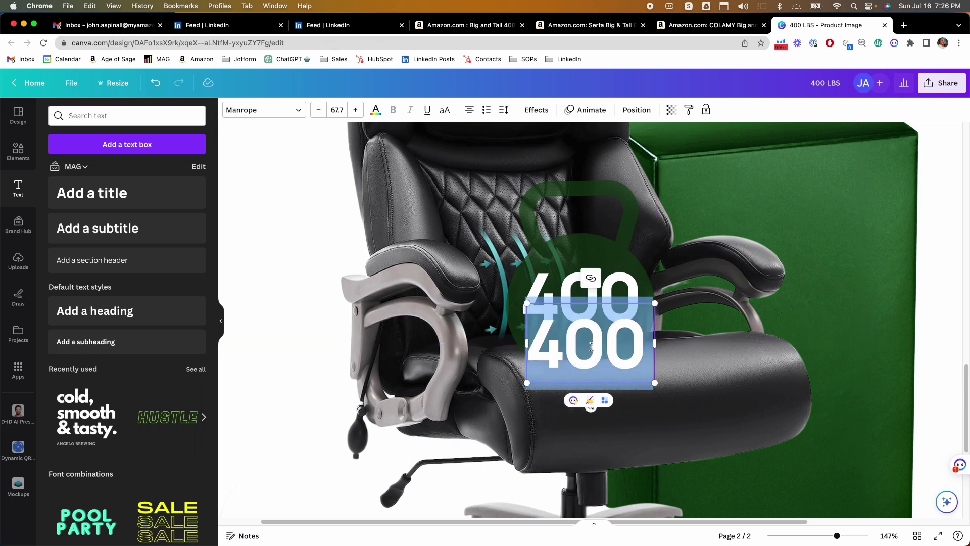
pyautogui.write('pounds')
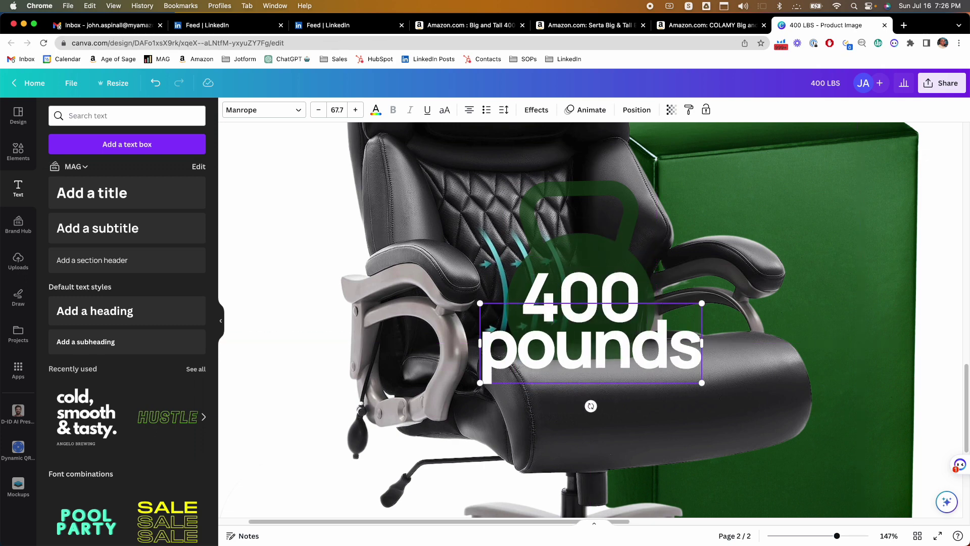
pyautogui.doubleClick(592, 349)
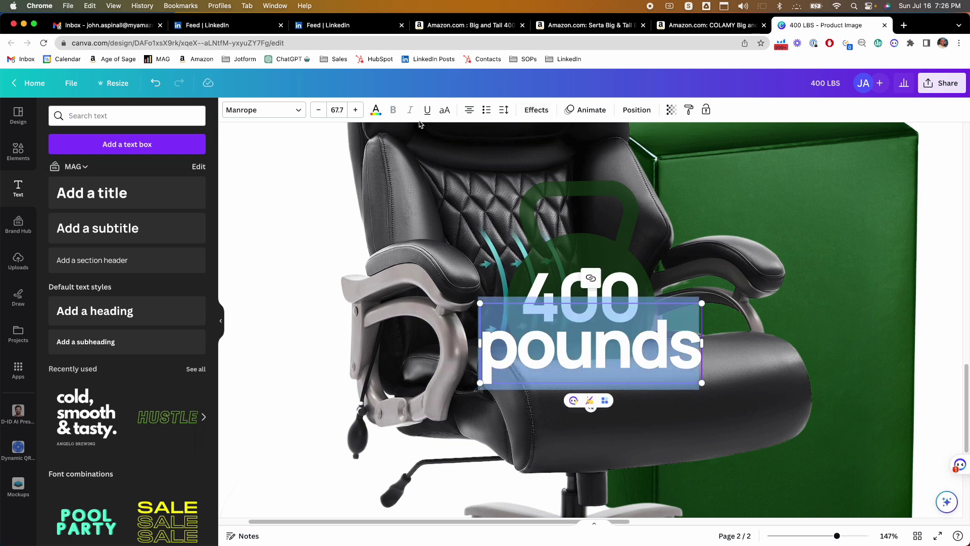
pyautogui.click(442, 110)
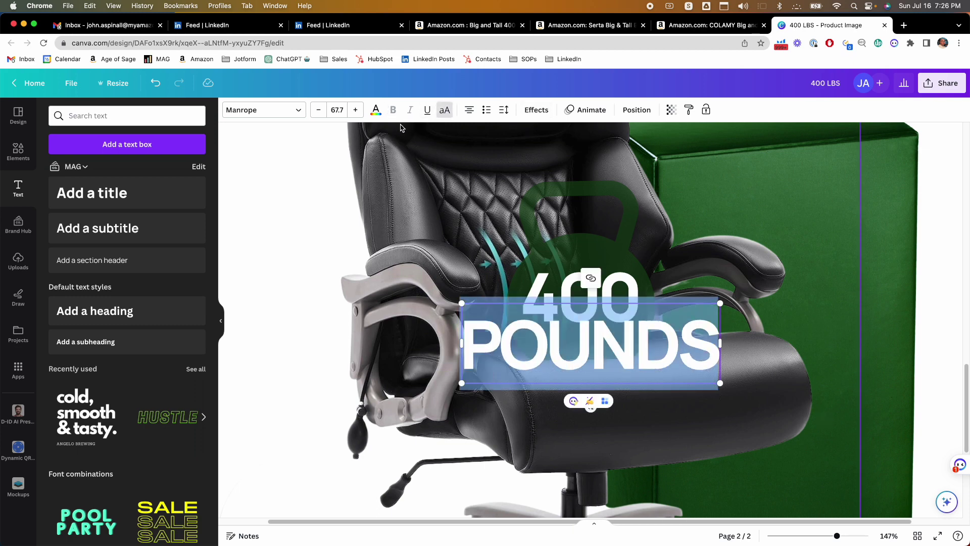
pyautogui.moveTo(720, 382); pyautogui.dragTo(585, 369)
pyautogui.moveTo(514, 350)
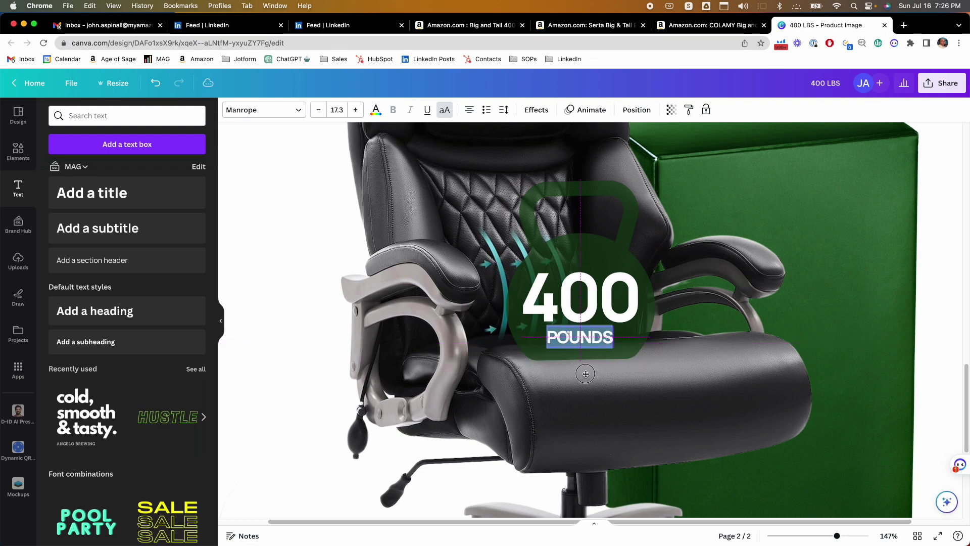
pyautogui.click(729, 342)
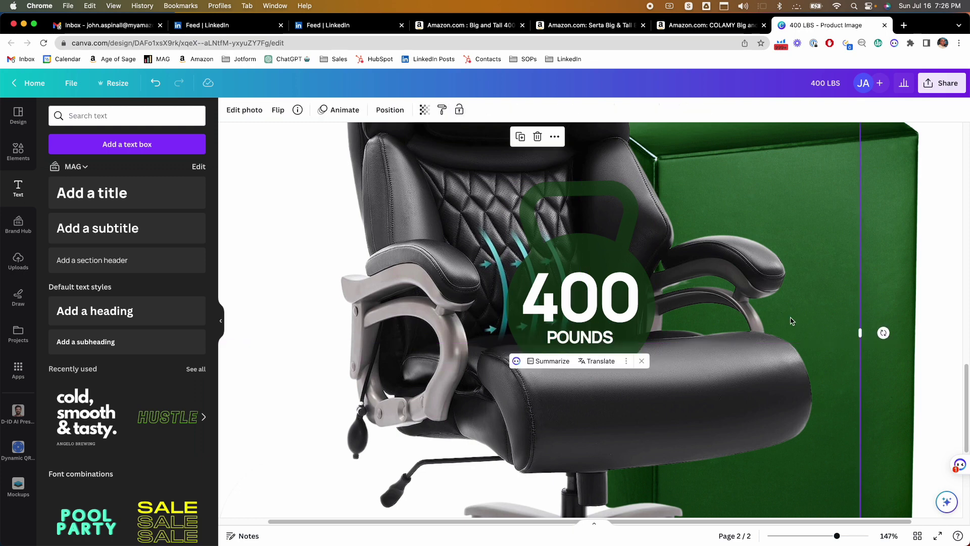
# - Deselect the chair and choose 'Disable globally' on the Summarize/Translate extension bar
pyautogui.scroll(-10, 736, 328)
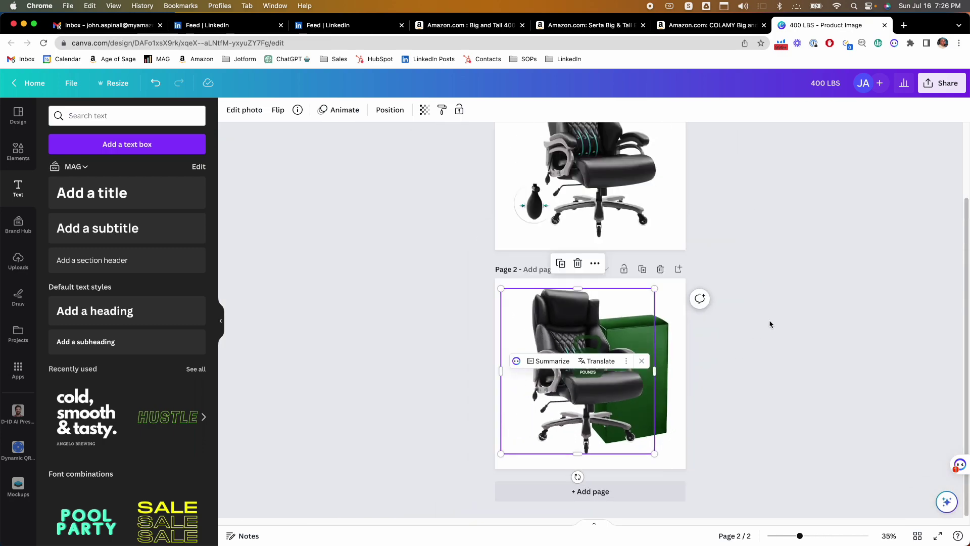
pyautogui.click(827, 318)
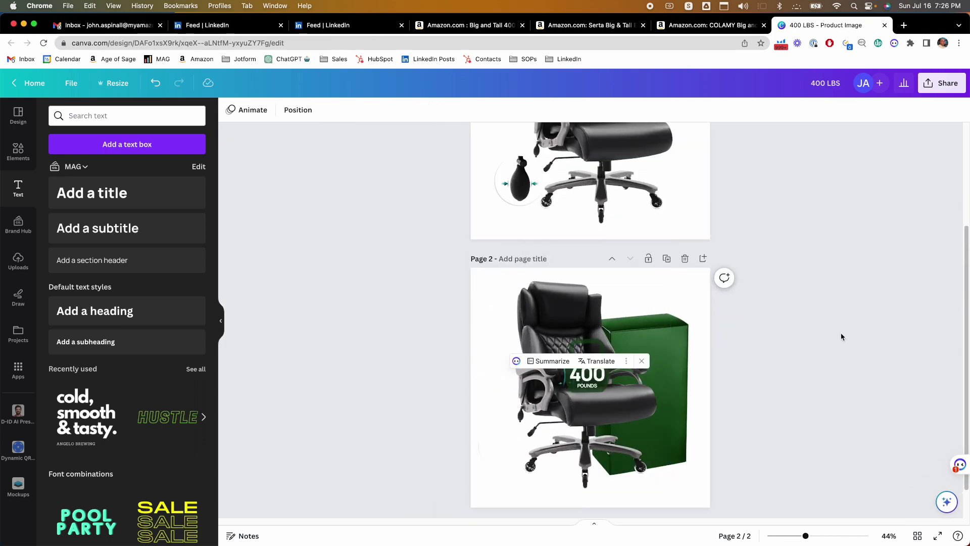
pyautogui.scroll(-2, 806, 294)
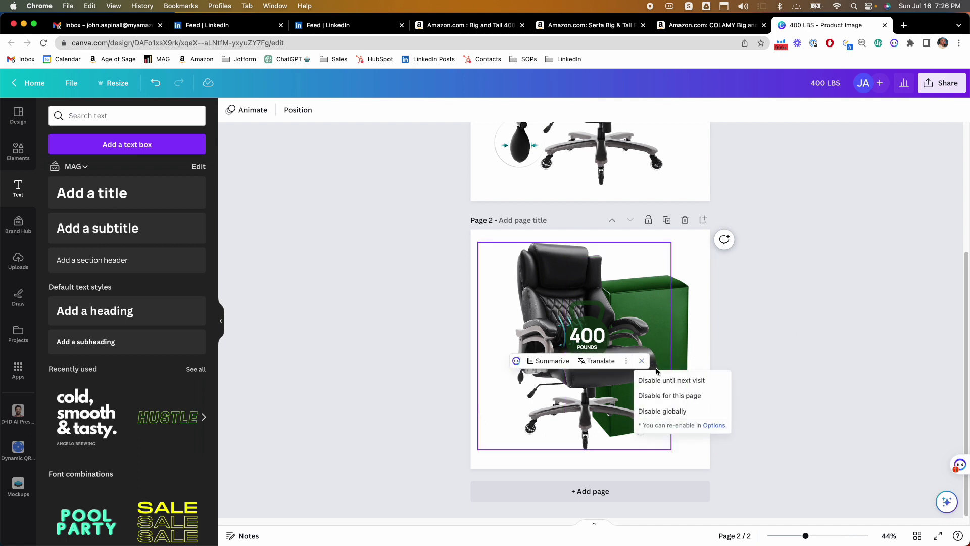
pyautogui.moveTo(647, 365)
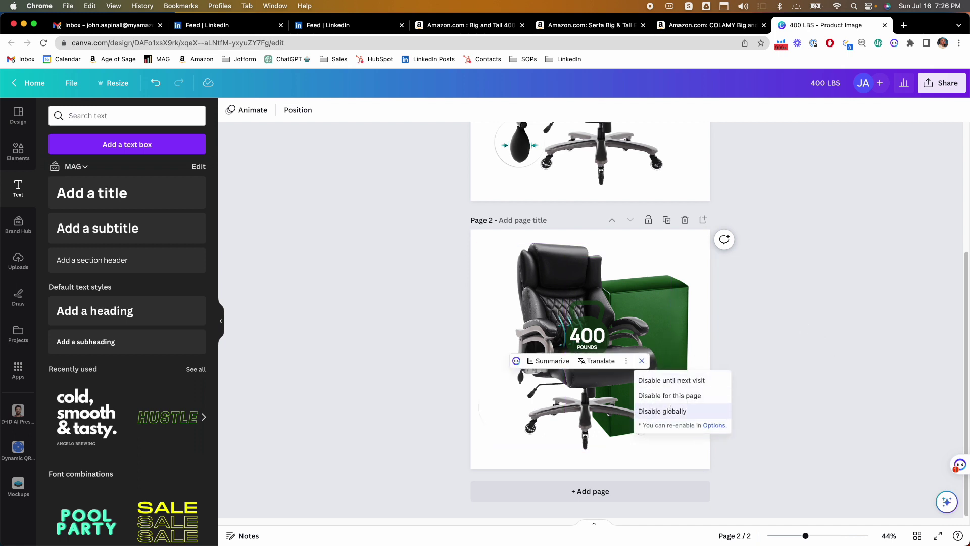
pyautogui.click(649, 411)
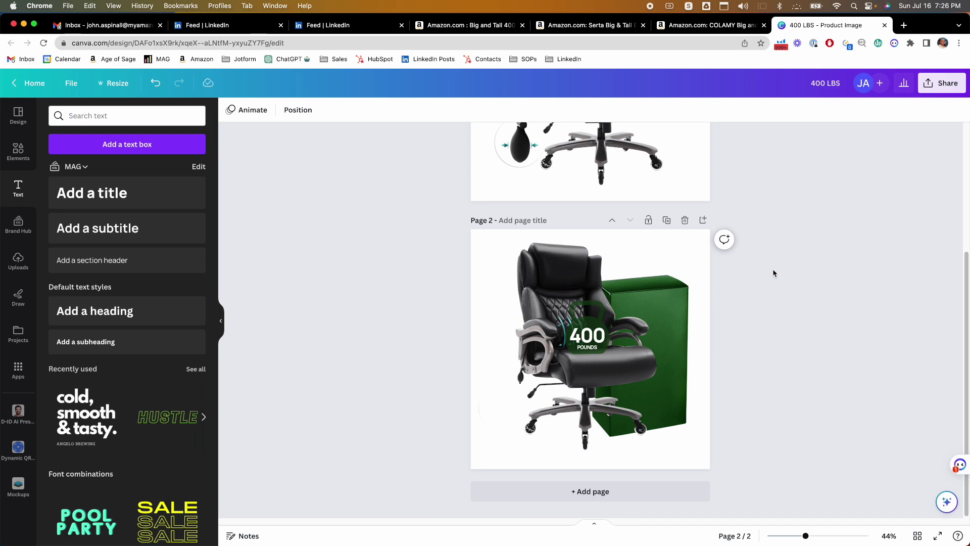
pyautogui.scroll(4, 770, 259)
pyautogui.scroll(-4, 778, 262)
# - Recolour the kettlebell badge a darker green from the Photo colors palette
pyautogui.click(586, 320)
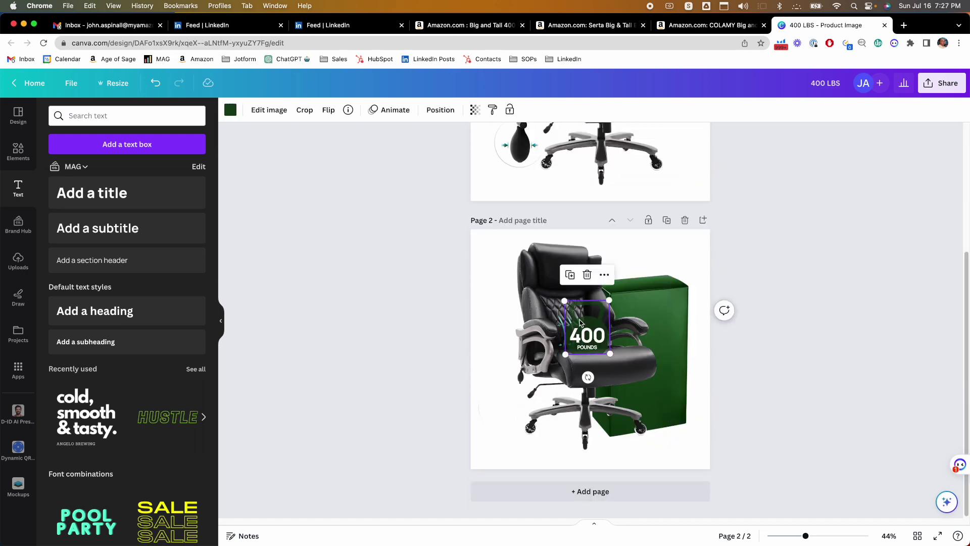
pyautogui.click(231, 112)
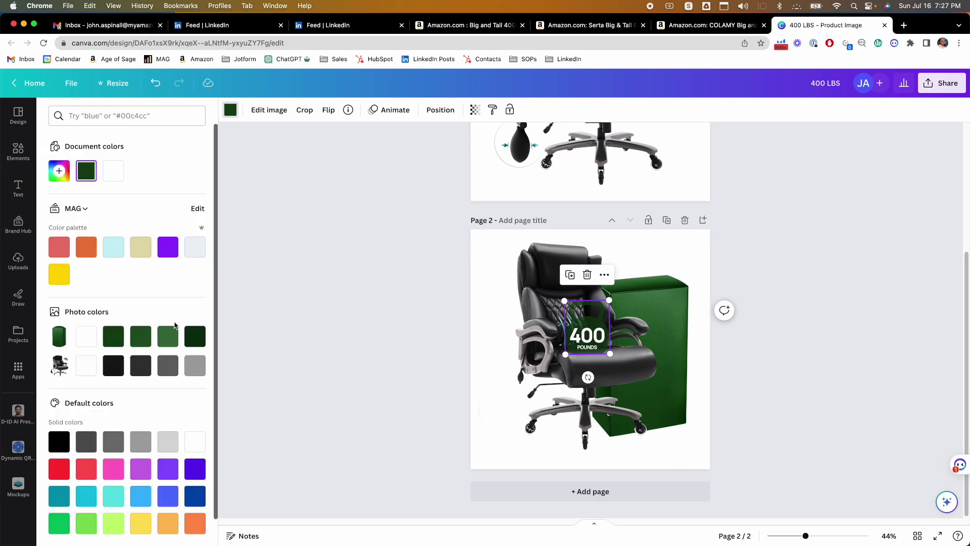
pyautogui.click(164, 340)
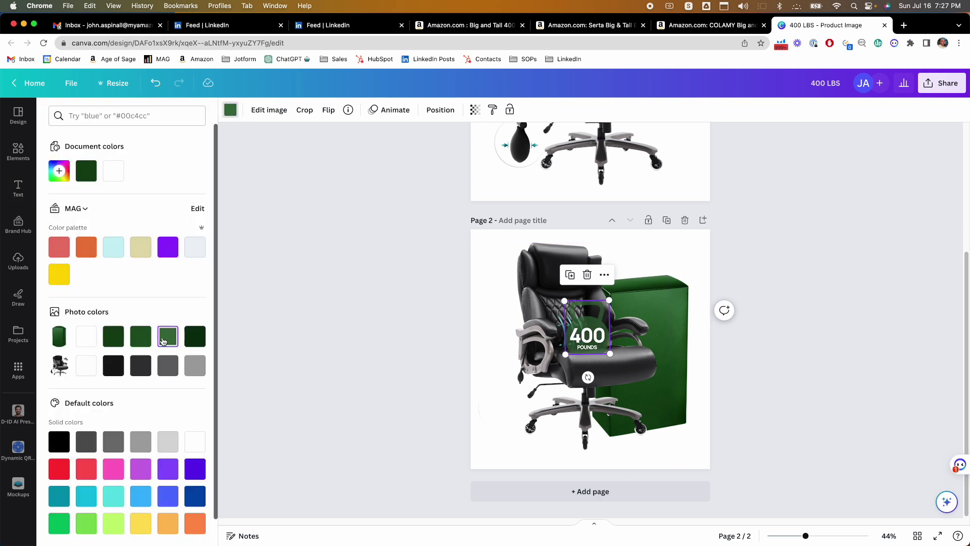
pyautogui.click(117, 341)
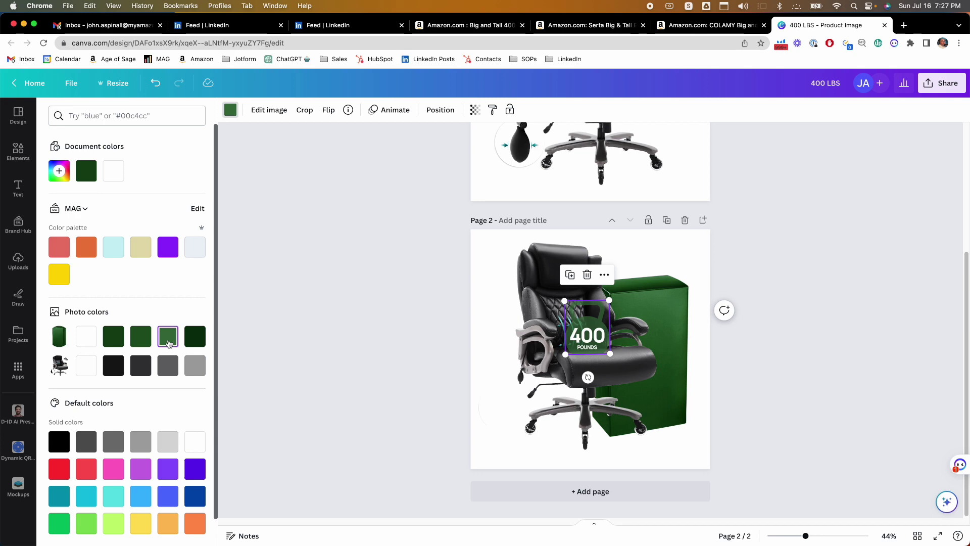
pyautogui.click(362, 272)
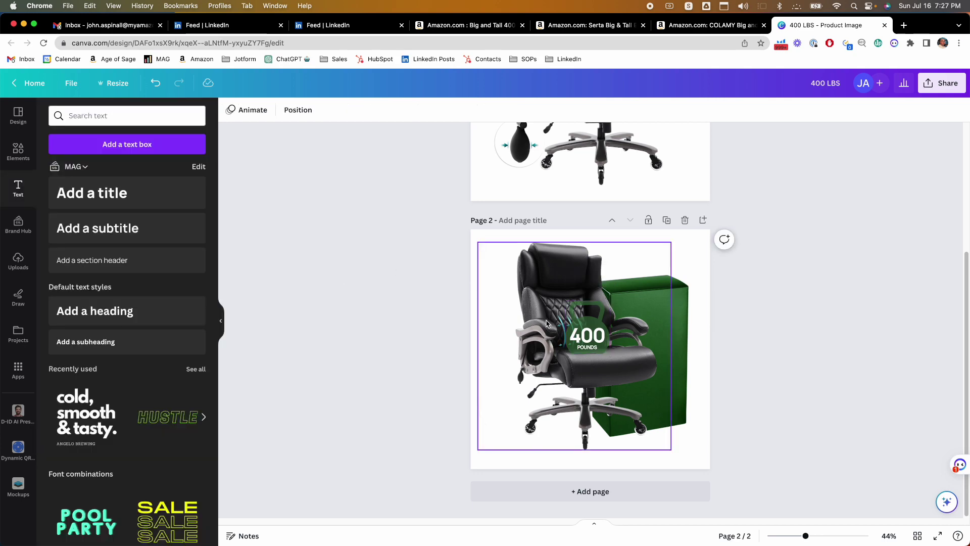
# - Switch to the Amazon Big and Tall 400lbs chair listing tab
pyautogui.scroll(5, 734, 302)
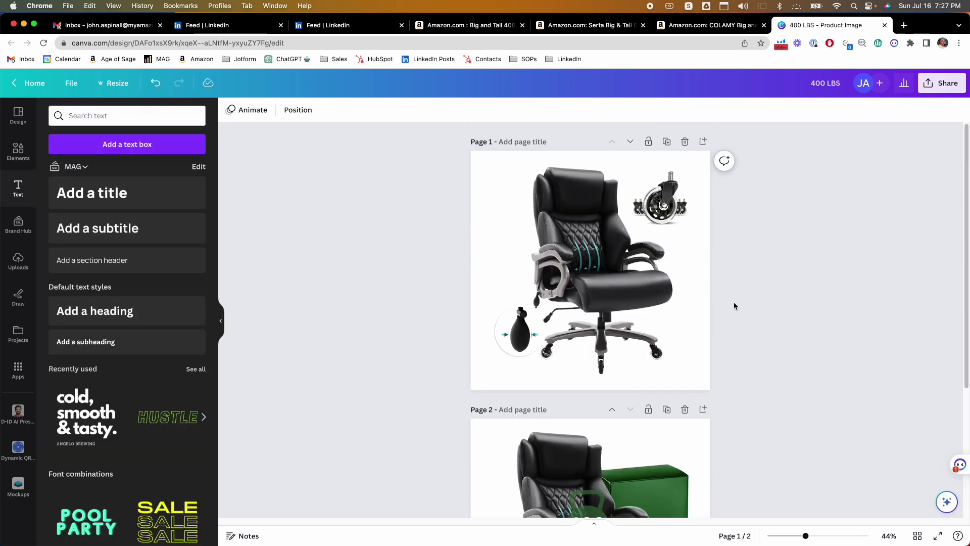
pyautogui.scroll(-5, 733, 302)
pyautogui.scroll(4, 745, 310)
pyautogui.scroll(-4, 745, 314)
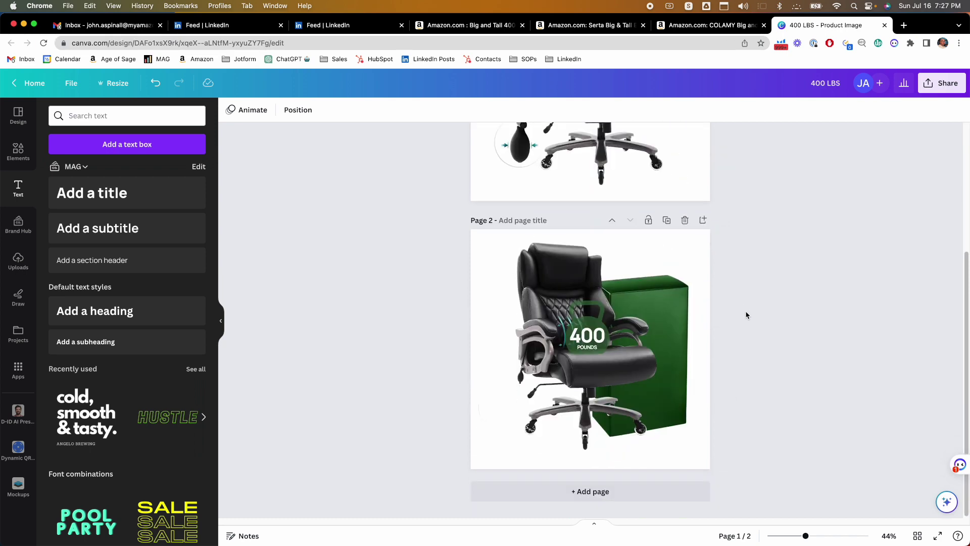
pyautogui.scroll(4, 694, 320)
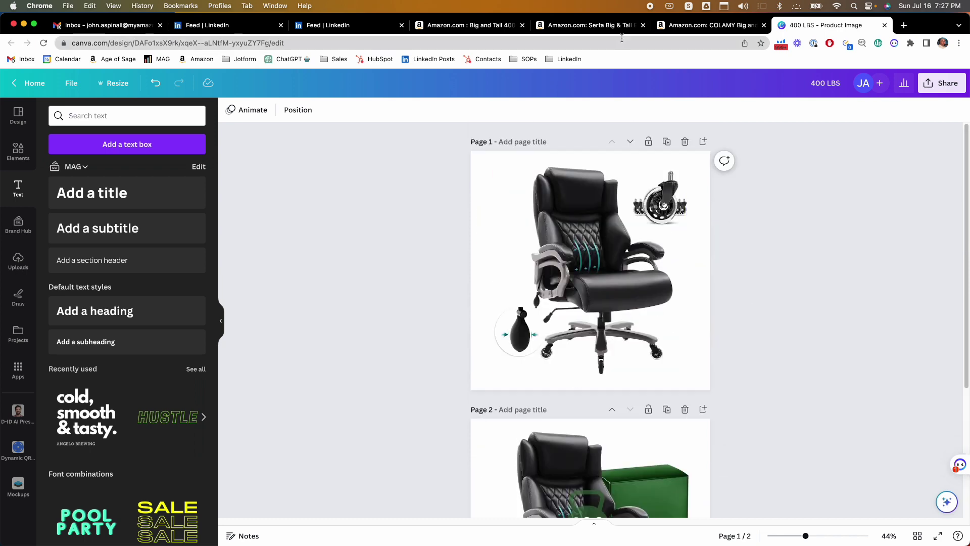
pyautogui.click(472, 24)
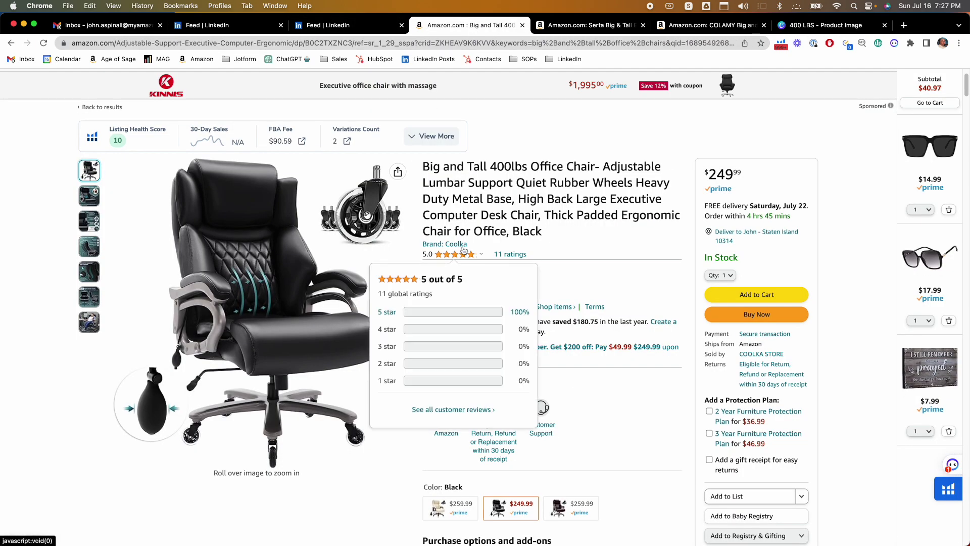
# - Scroll through the Amazon chair description images, then return to the Canva design's page 2
pyautogui.scroll(-20, 578, 261)
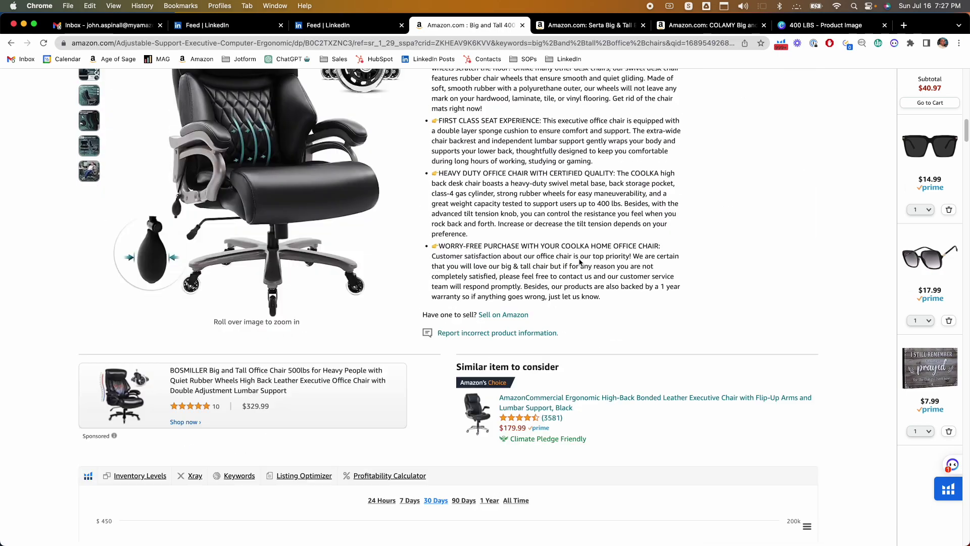
pyautogui.scroll(-8, 580, 267)
pyautogui.scroll(3, 580, 264)
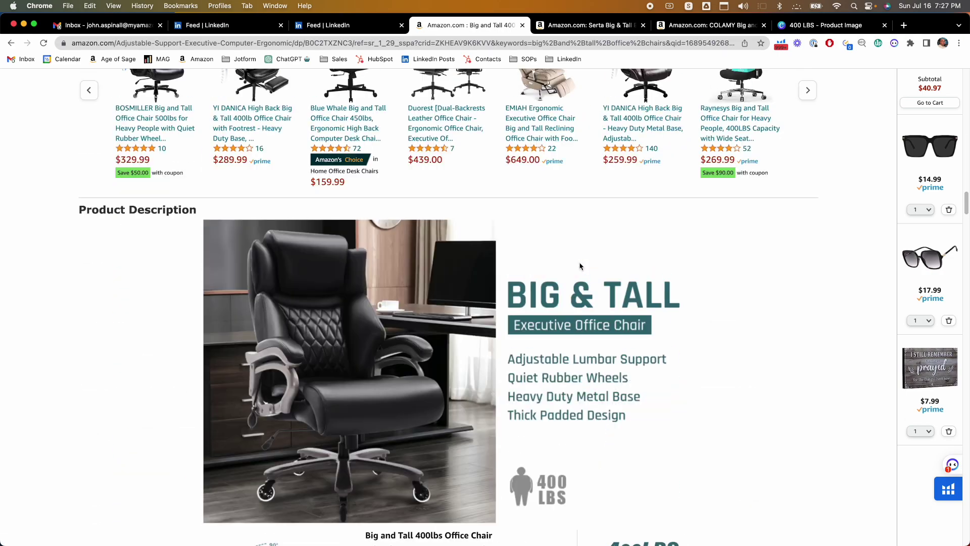
pyautogui.scroll(-10, 268, 248)
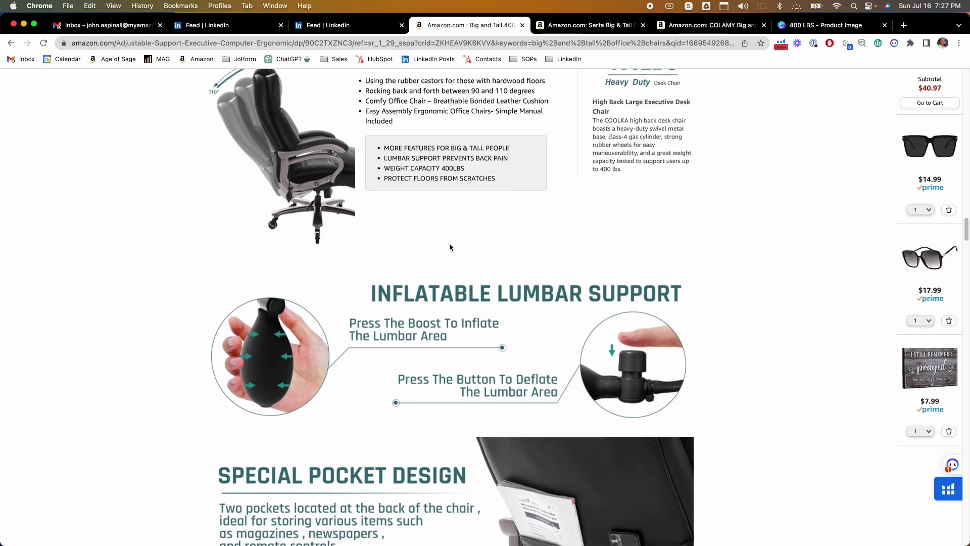
pyautogui.scroll(5, 450, 245)
pyautogui.scroll(2, 515, 229)
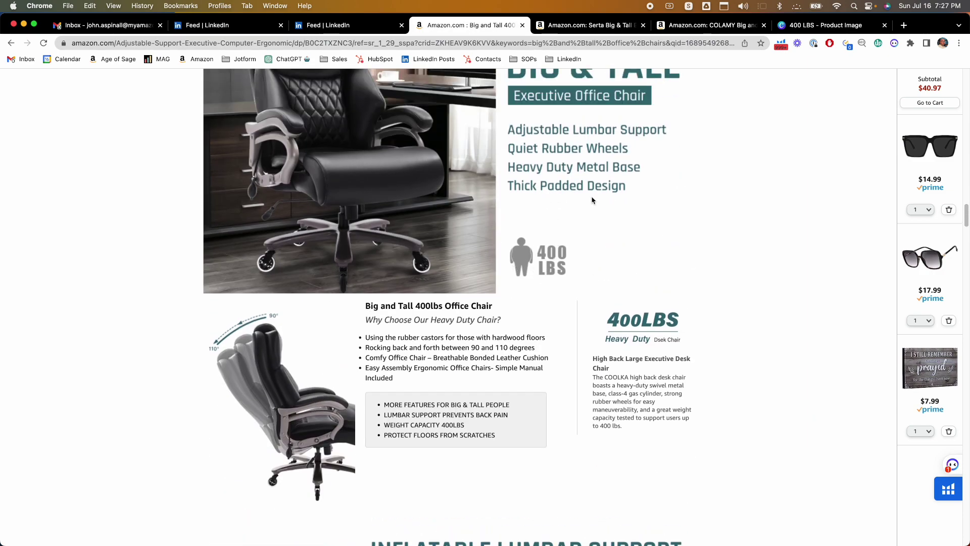
pyautogui.scroll(-15, 535, 236)
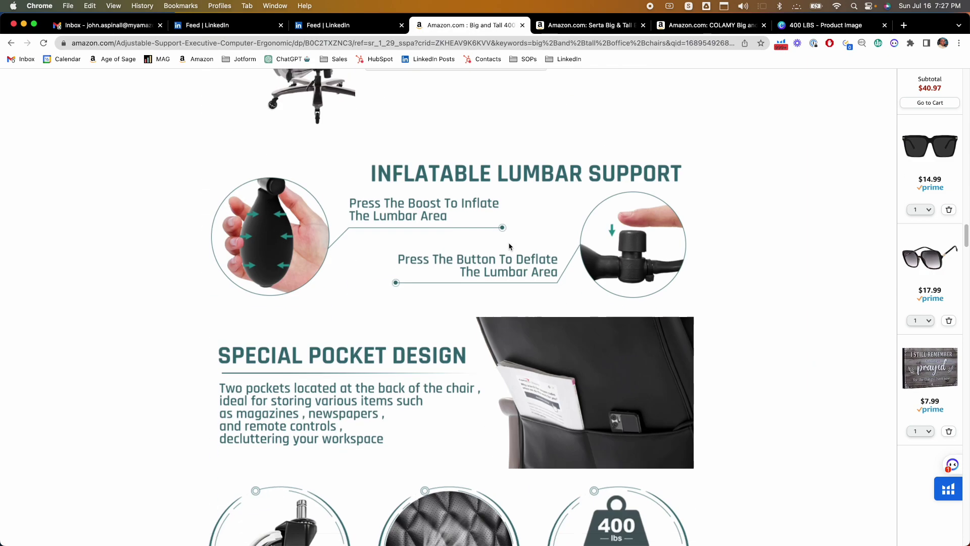
pyautogui.scroll(4, 509, 246)
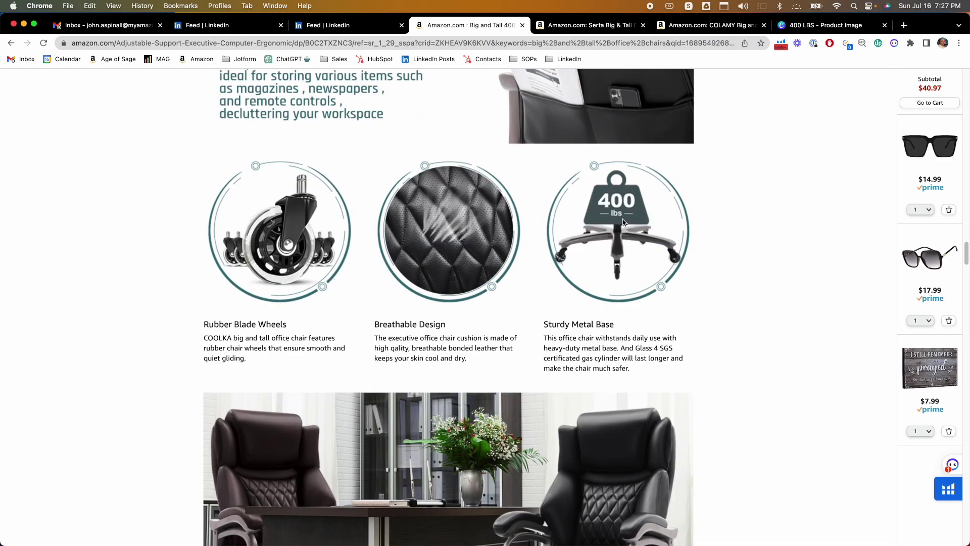
pyautogui.scroll(-20, 446, 294)
pyautogui.scroll(15, 445, 283)
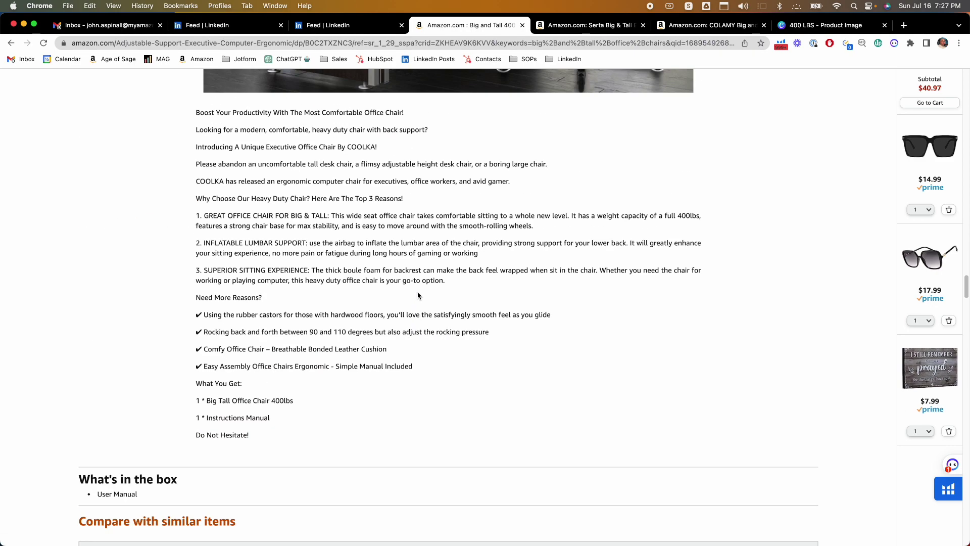
pyautogui.scroll(20, 445, 272)
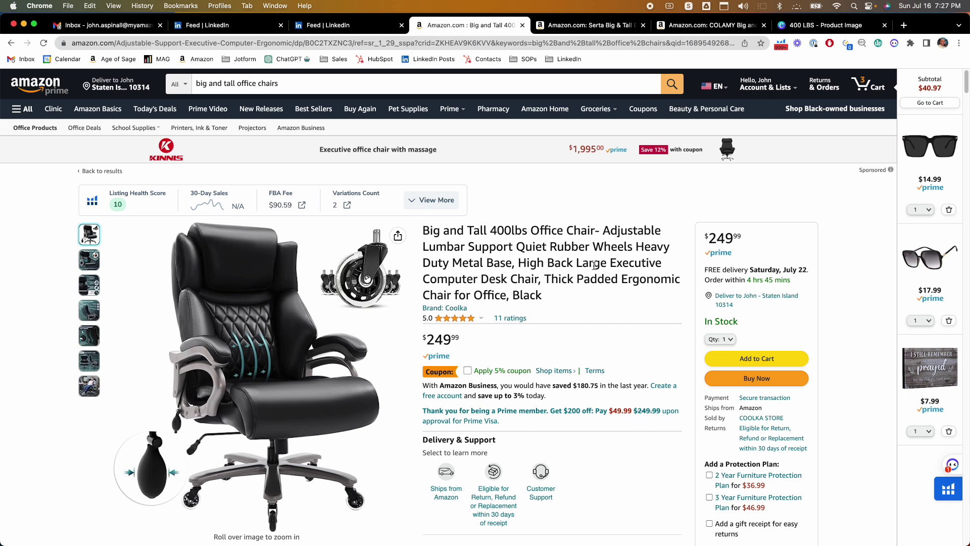
pyautogui.click(812, 31)
pyautogui.scroll(-5, 729, 200)
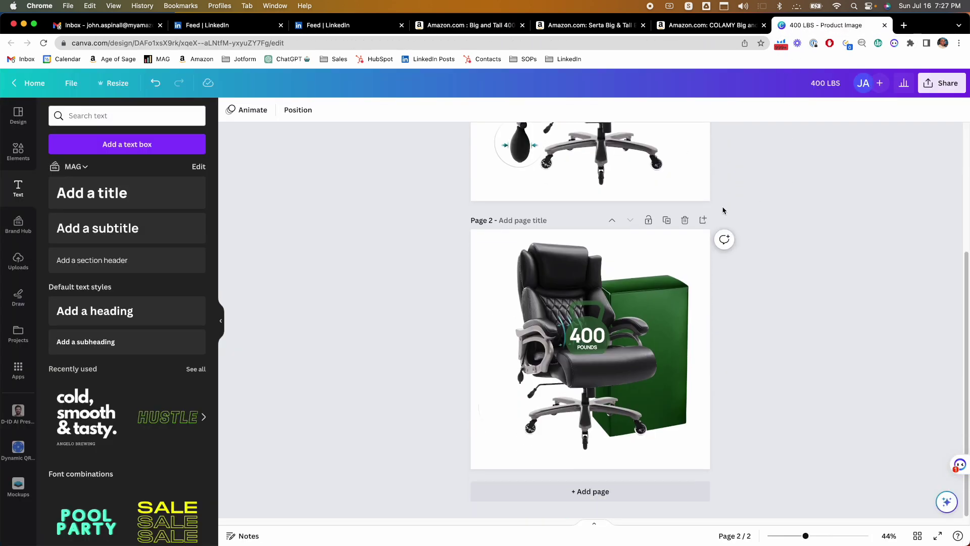
# - Add a text box on page 2 reading 'BIG & TALL', 'OFFICE', 'CHAIR' on three lines
pyautogui.click(126, 144)
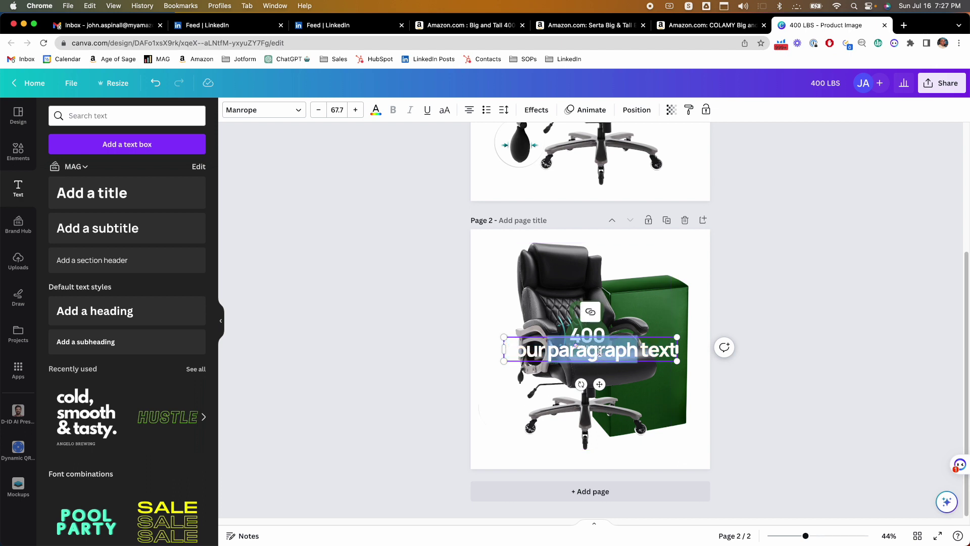
pyautogui.write('BIG')
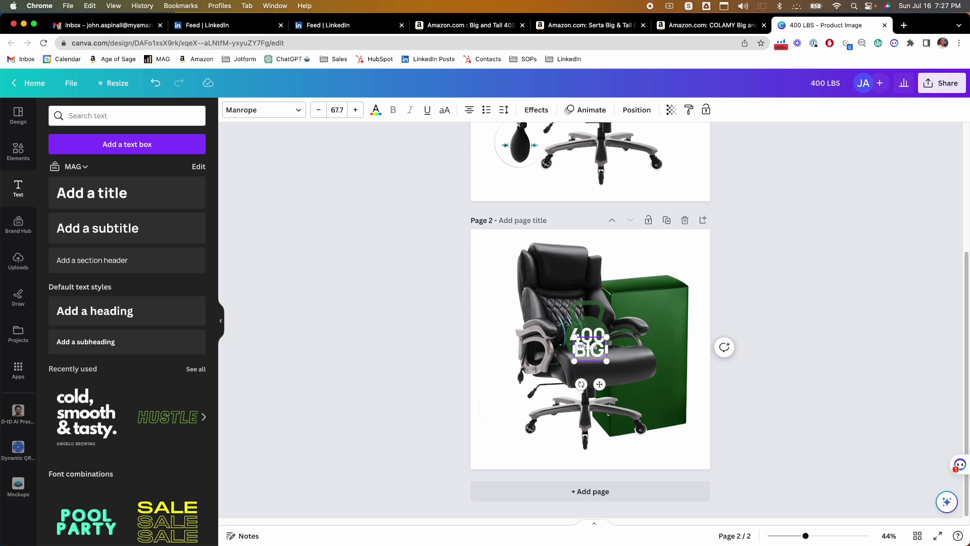
pyautogui.write(' & TALL')
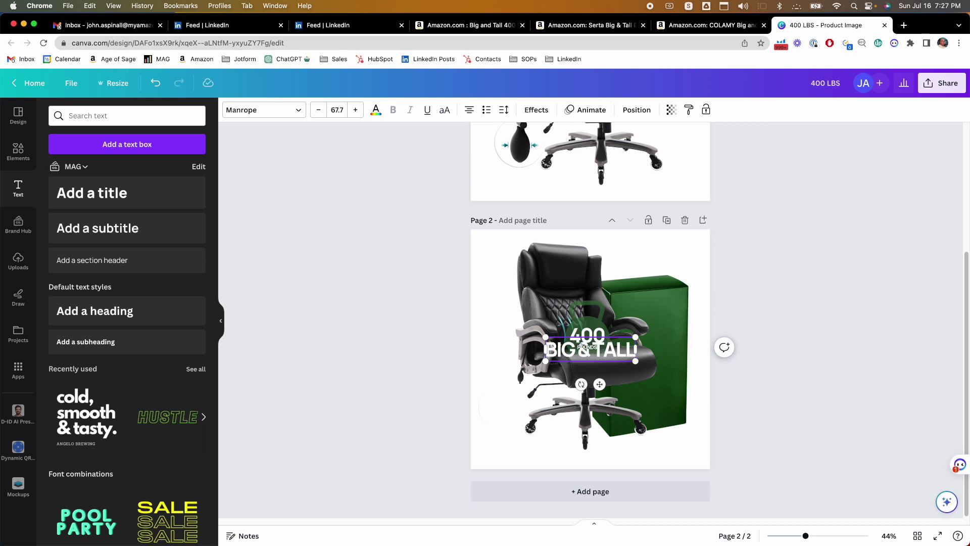
pyautogui.press('Return')
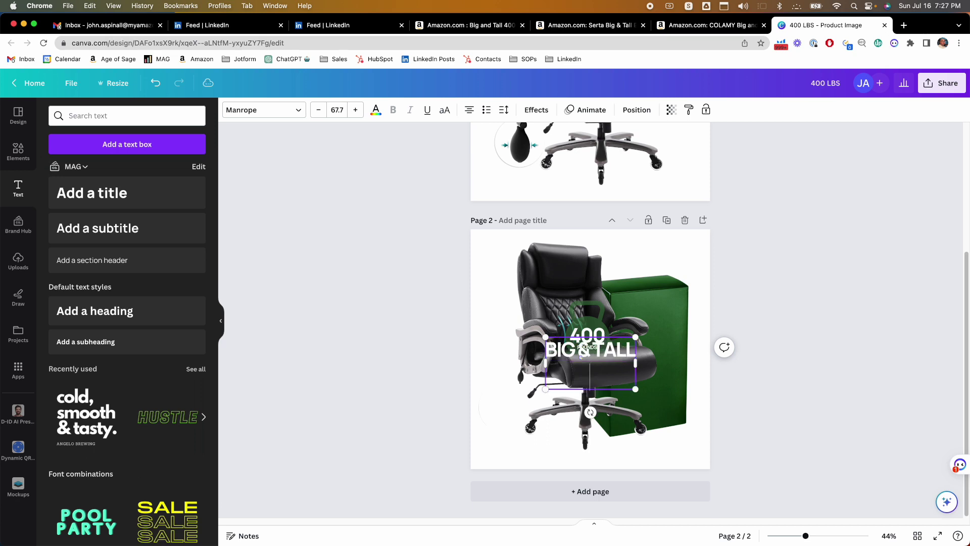
pyautogui.write('OFFICE')
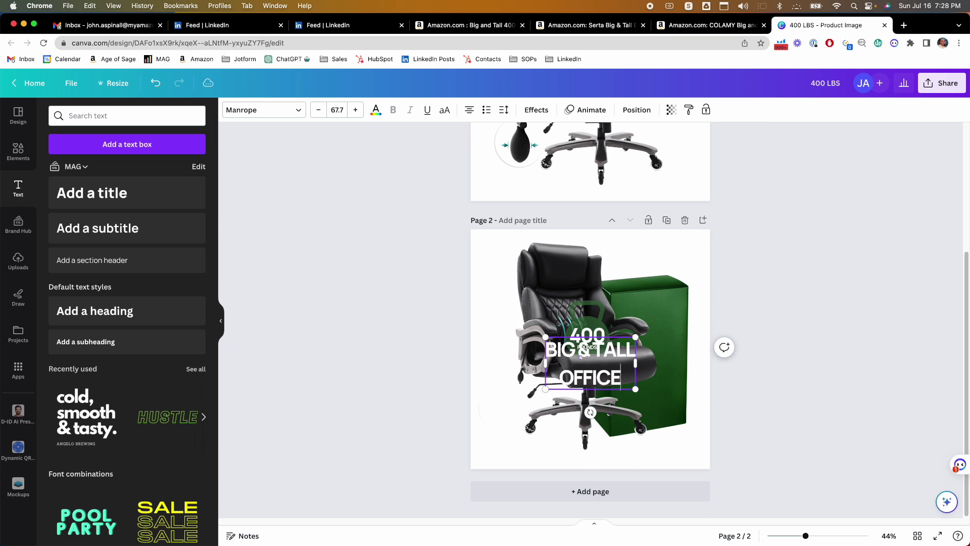
pyautogui.press('Return')
pyautogui.write('CHAIR')
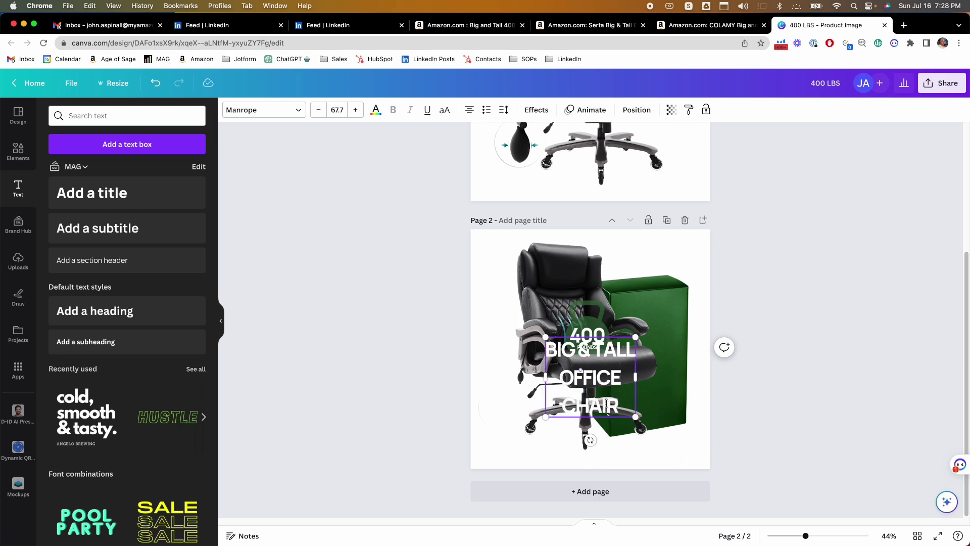
# - Left-align the three lines and tighten line spacing to 1.01
pyautogui.moveTo(618, 406); pyautogui.dragTo(545, 346)
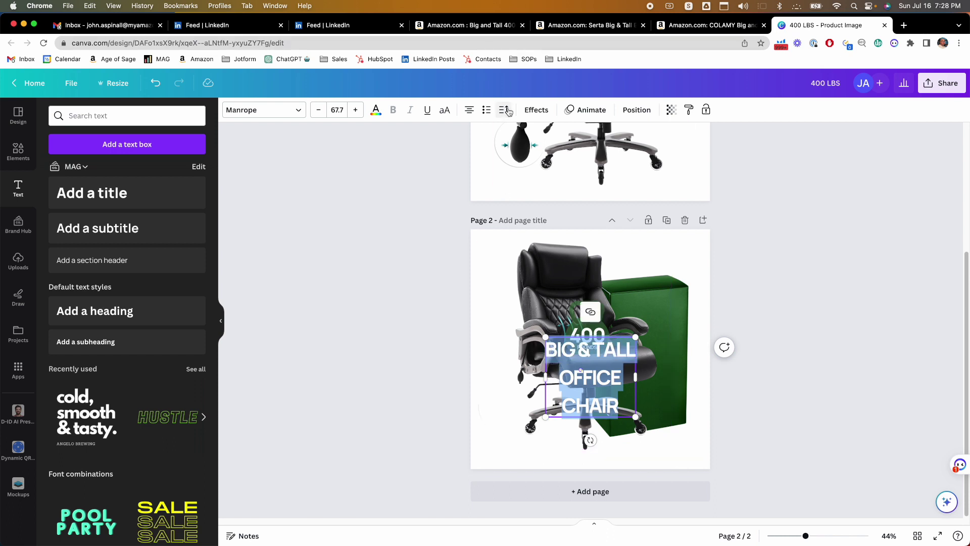
pyautogui.click(467, 110)
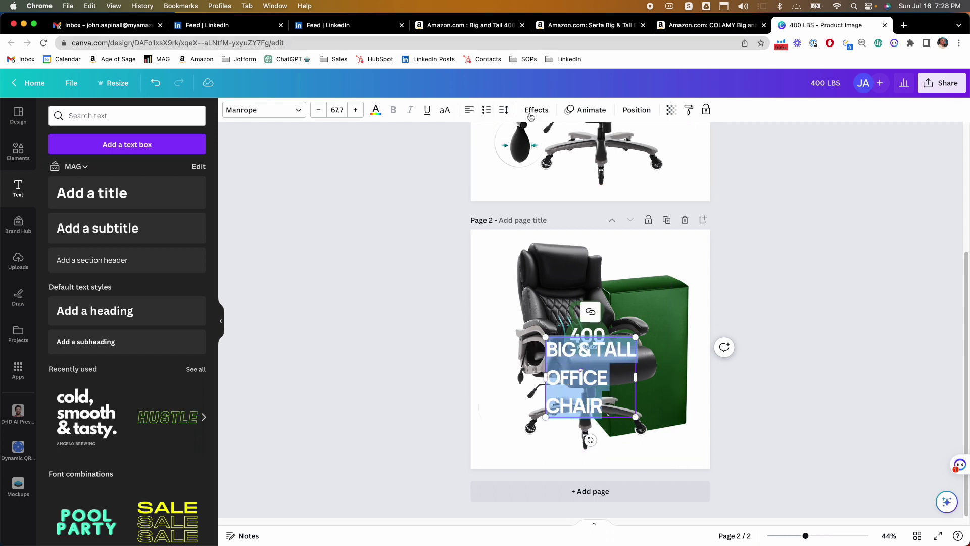
pyautogui.click(504, 110)
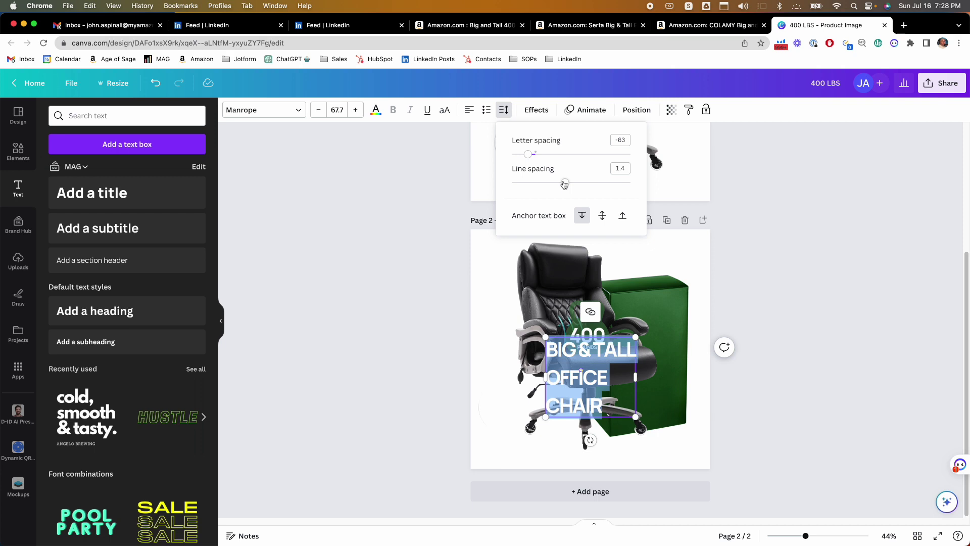
pyautogui.moveTo(565, 183)
pyautogui.mouseDown()
pyautogui.moveTo(535, 183)
pyautogui.moveTo(543, 184)
pyautogui.mouseUp()
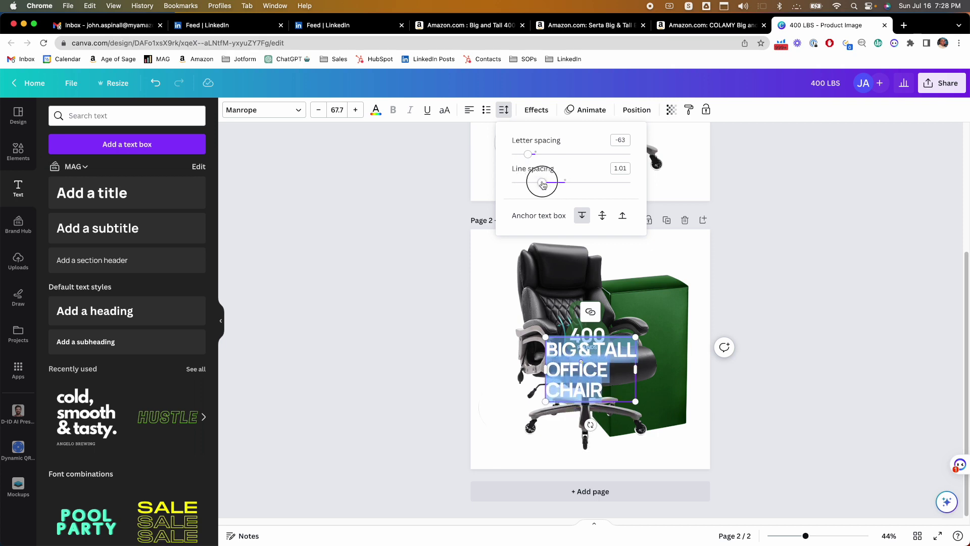
pyautogui.click(744, 306)
# - Move the text block beside the 400 POUNDS badge, shrink it slightly and tilt it
pyautogui.moveTo(581, 369); pyautogui.dragTo(645, 328)
pyautogui.moveTo(701, 358); pyautogui.dragTo(683, 347)
pyautogui.moveTo(640, 369); pyautogui.dragTo(685, 345)
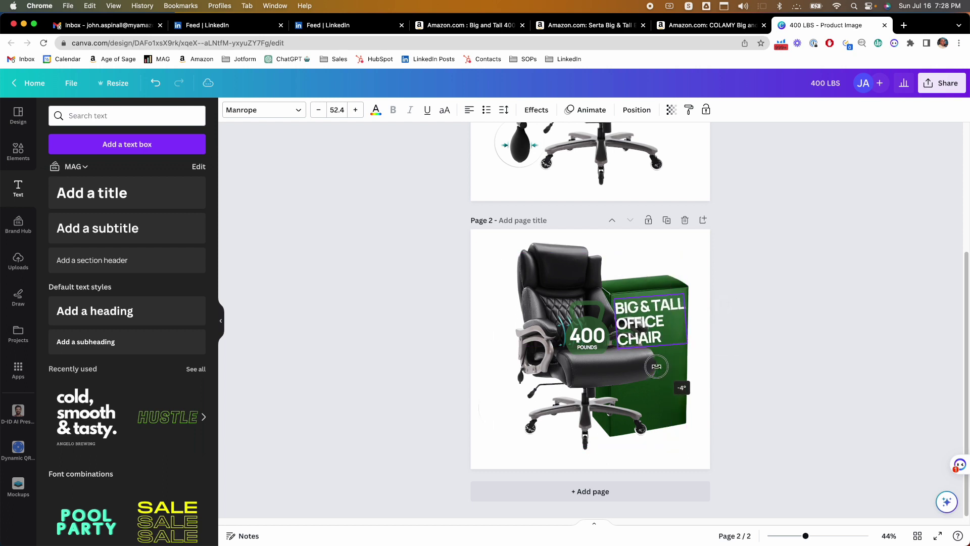
# - Nudge the text block slightly upward on the green box, undoing a stray leftward move
pyautogui.moveTo(647, 333); pyautogui.dragTo(645, 330)
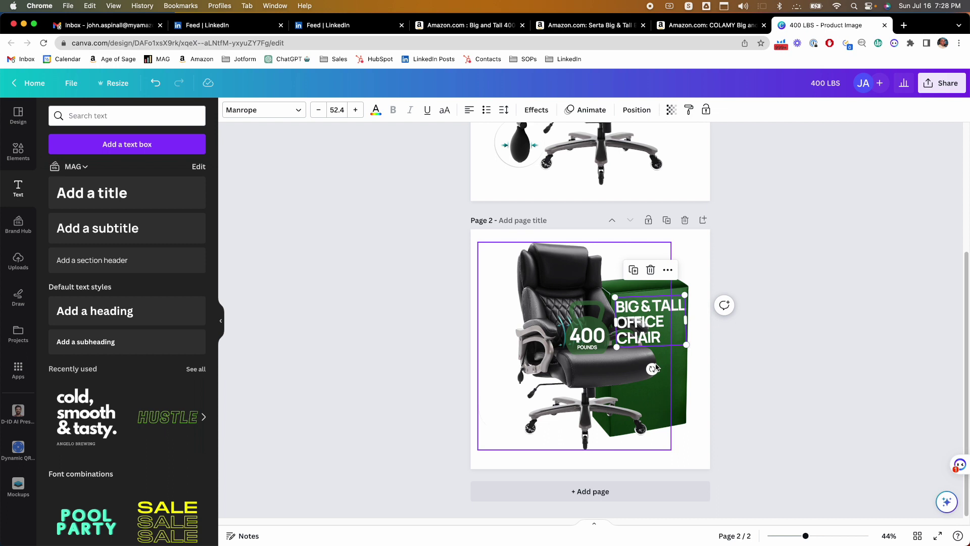
pyautogui.moveTo(648, 332); pyautogui.dragTo(625, 321)
pyautogui.click(645, 326)
pyautogui.click(762, 340)
pyautogui.click(669, 334)
pyautogui.moveTo(671, 334); pyautogui.dragTo(662, 333)
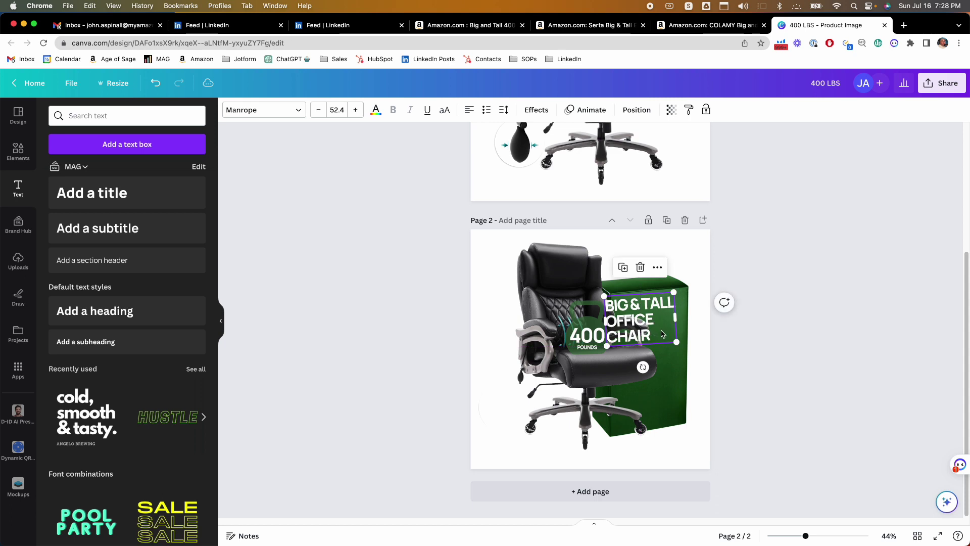
pyautogui.click(155, 83)
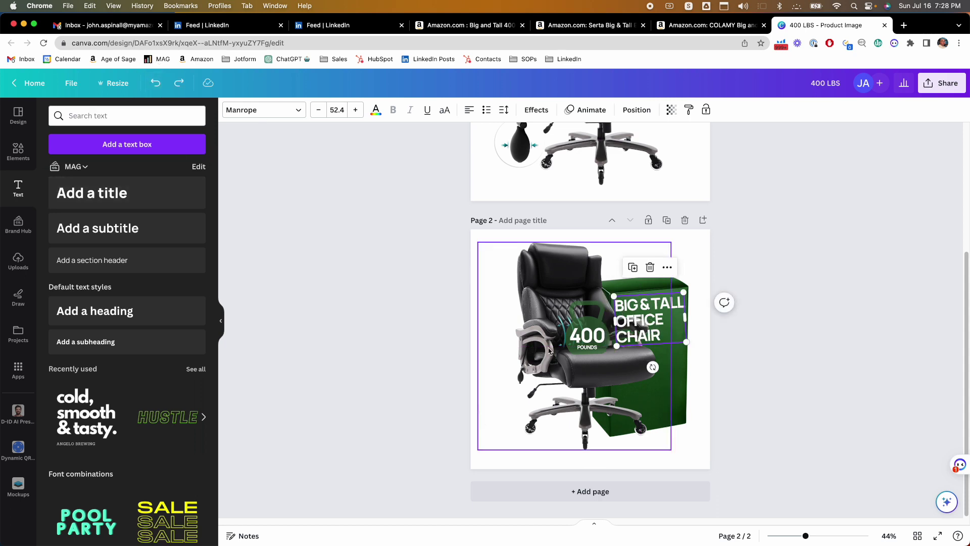
# - Delete the OFFICE and CHAIR lines so only 'BIG & TALL' remains
pyautogui.click(648, 334)
pyautogui.moveTo(662, 338); pyautogui.dragTo(619, 321)
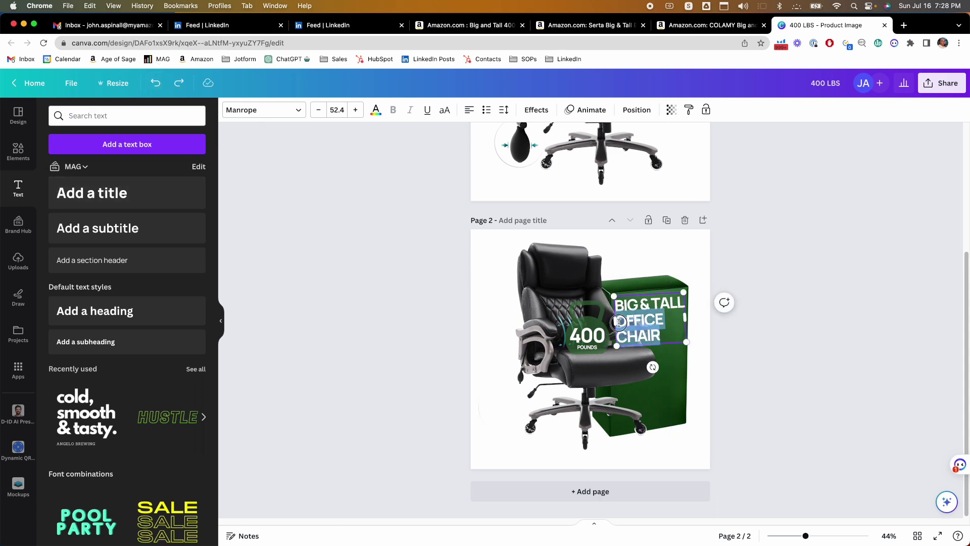
pyautogui.press('BackSpace')
pyautogui.click(783, 335)
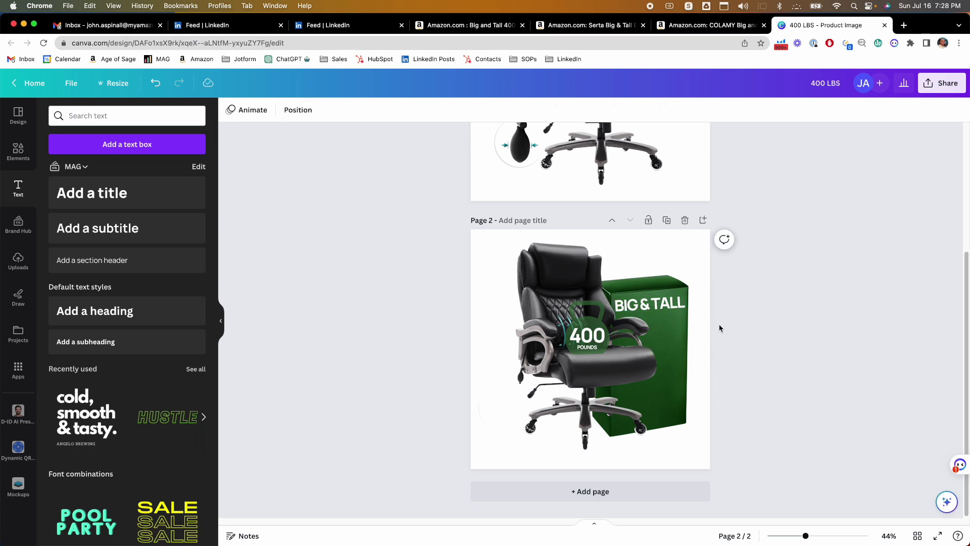
# - Copy the BIG & TALL text to the green box's bottom and retype it as 'office chair'
pyautogui.click(663, 312)
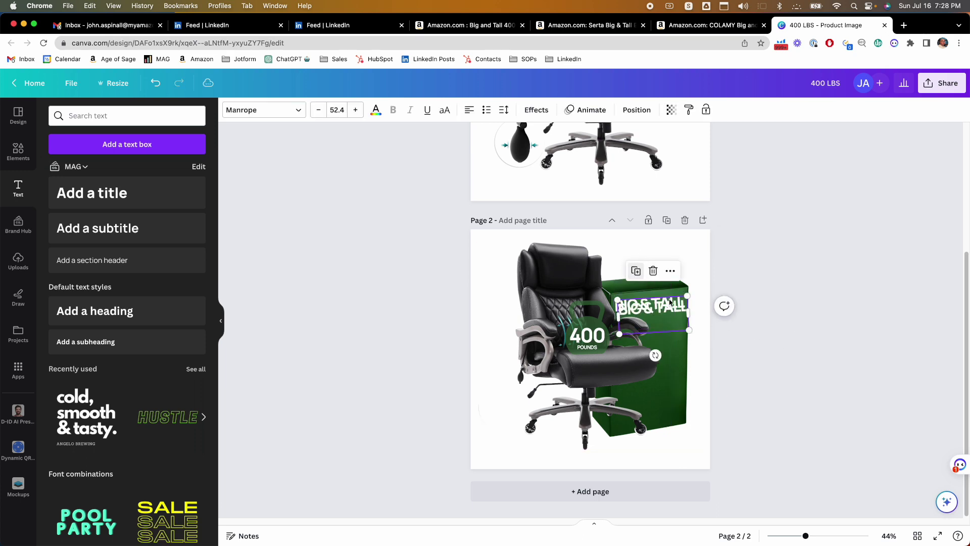
pyautogui.moveTo(655, 320); pyautogui.dragTo(649, 394)
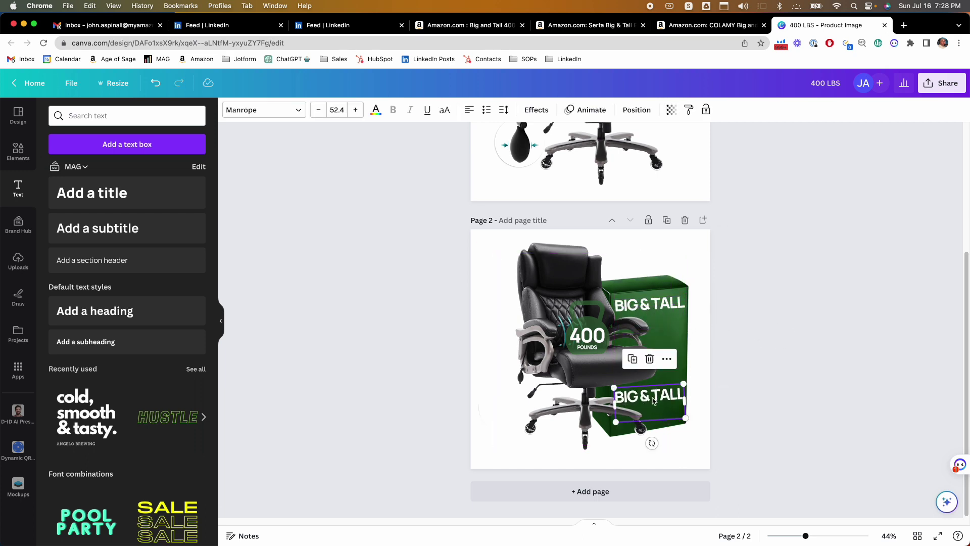
pyautogui.doubleClick(648, 394)
pyautogui.write('offi')
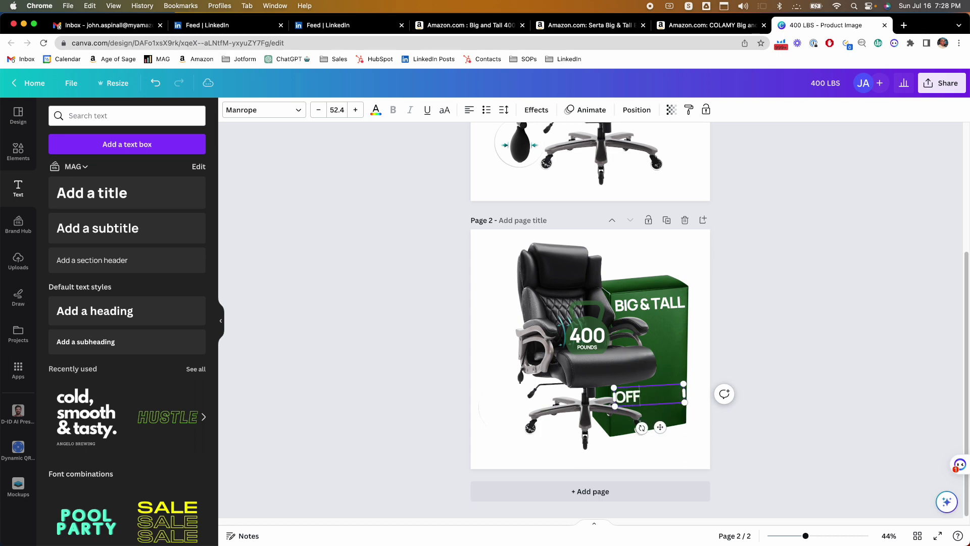
pyautogui.write('ce chaair')
pyautogui.press('BackSpace')
pyautogui.press('BackSpace')
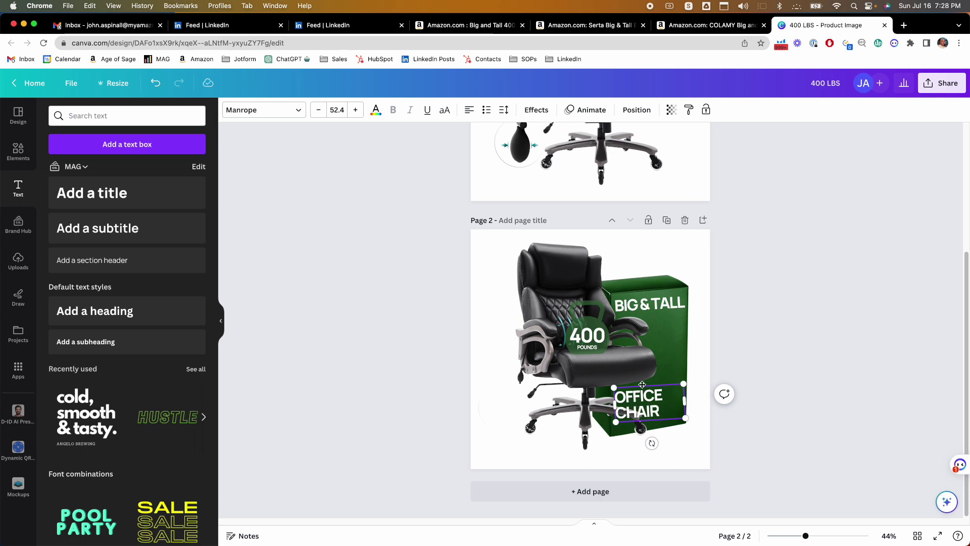
# - Enlarge the OFFICE CHAIR text to size 60.4
pyautogui.moveTo(671, 408); pyautogui.dragTo(615, 390)
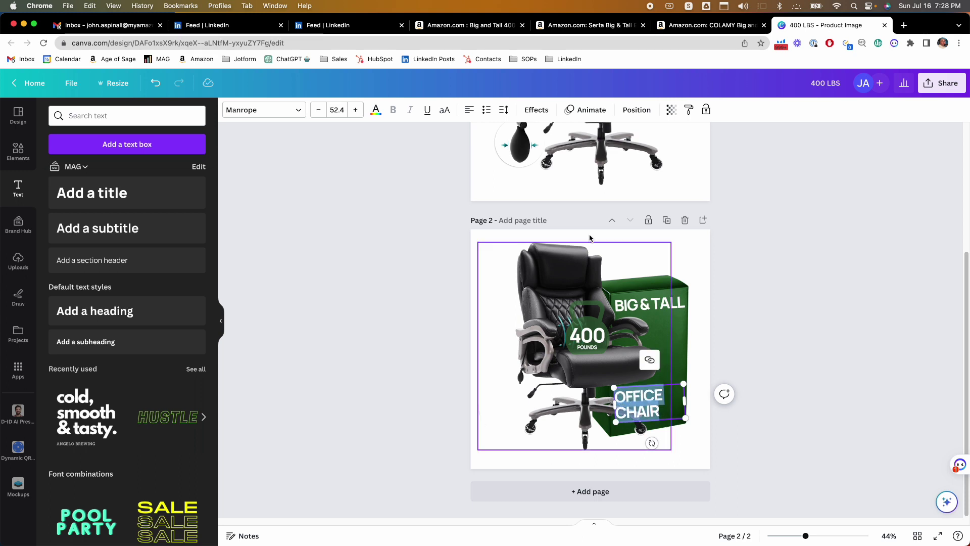
pyautogui.click(356, 110)
pyautogui.click(356, 110)
pyautogui.click(355, 110)
pyautogui.click(356, 110)
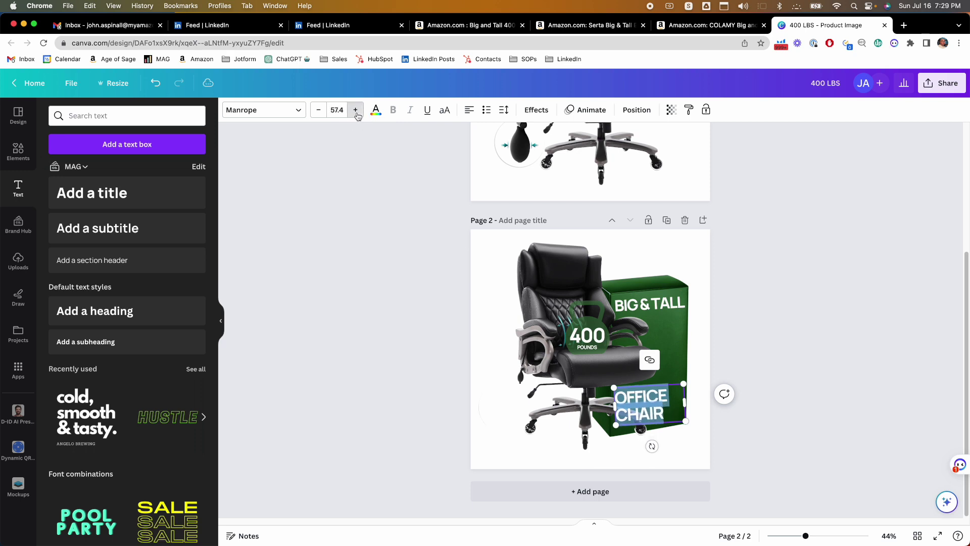
pyautogui.click(356, 111)
pyautogui.click(356, 110)
pyautogui.click(355, 110)
pyautogui.click(355, 110)
pyautogui.click(746, 396)
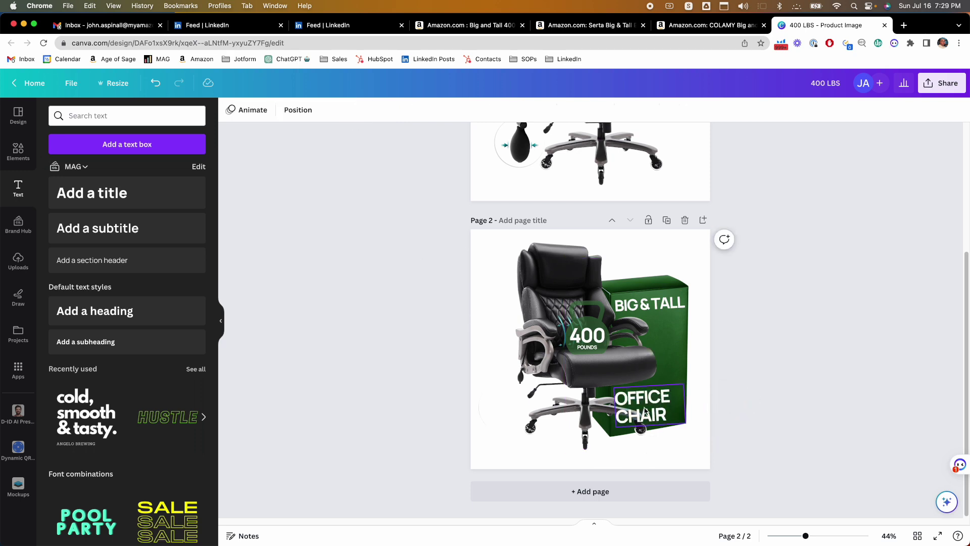
# - Shift the OFFICE CHAIR text slightly right and tilt it to about -3.9°
pyautogui.click(644, 406)
pyautogui.moveTo(644, 407); pyautogui.dragTo(651, 407)
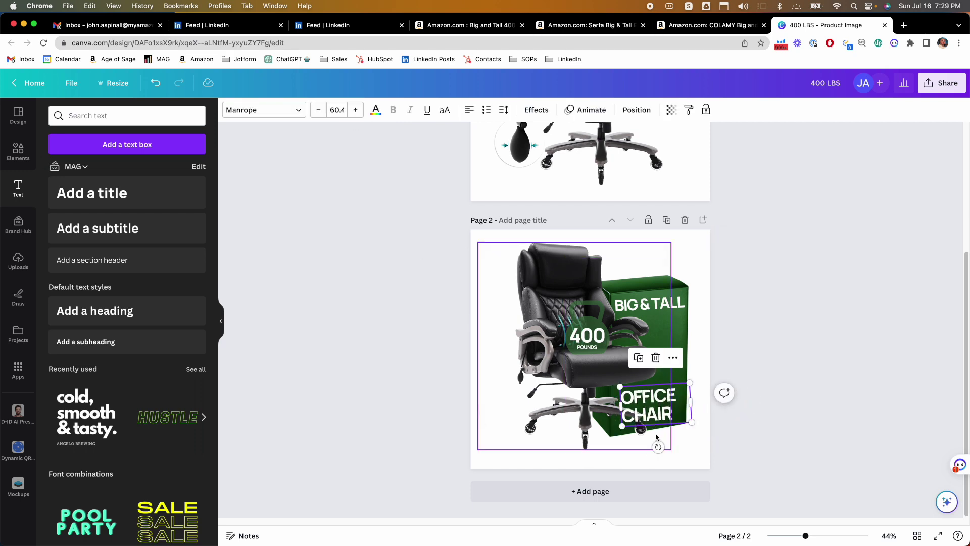
pyautogui.moveTo(655, 445); pyautogui.dragTo(662, 447)
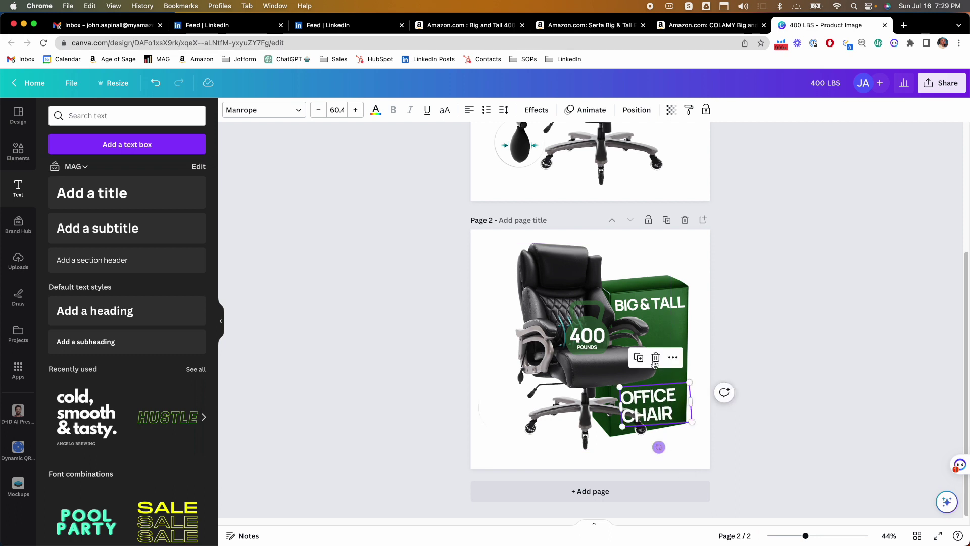
# - Enlarge the OFFICE CHAIR text slightly and nudge it up and right
pyautogui.click(636, 109)
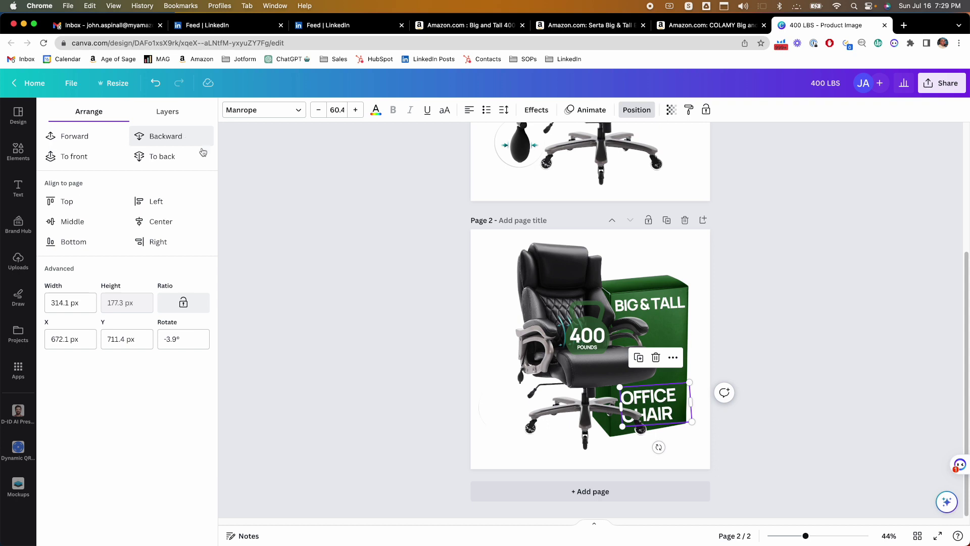
pyautogui.moveTo(661, 406); pyautogui.dragTo(651, 410)
pyautogui.click(541, 304)
pyautogui.moveTo(689, 381); pyautogui.dragTo(696, 377)
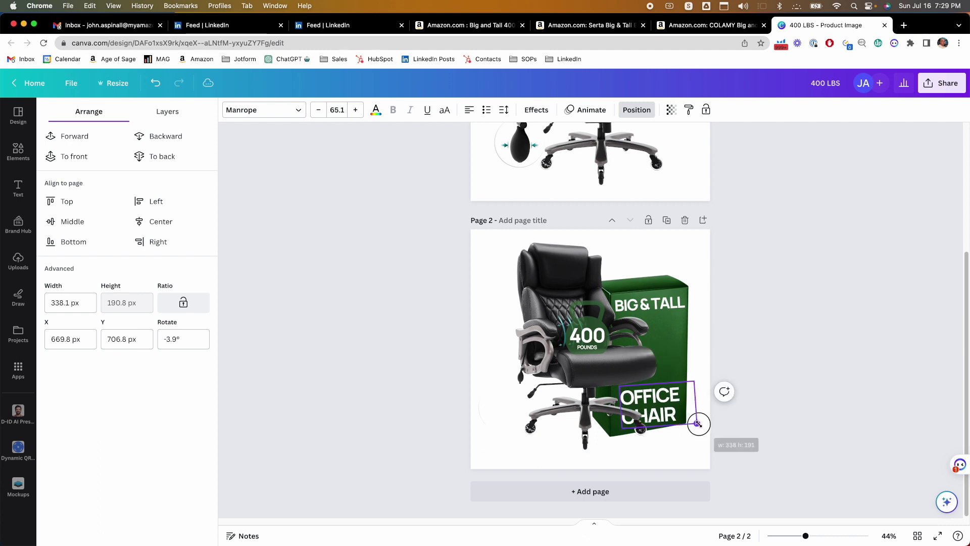
pyautogui.moveTo(650, 399); pyautogui.dragTo(651, 398)
# - Move the chair photo slightly up and left, and settle the OFFICE CHAIR text into place
pyautogui.click(594, 369)
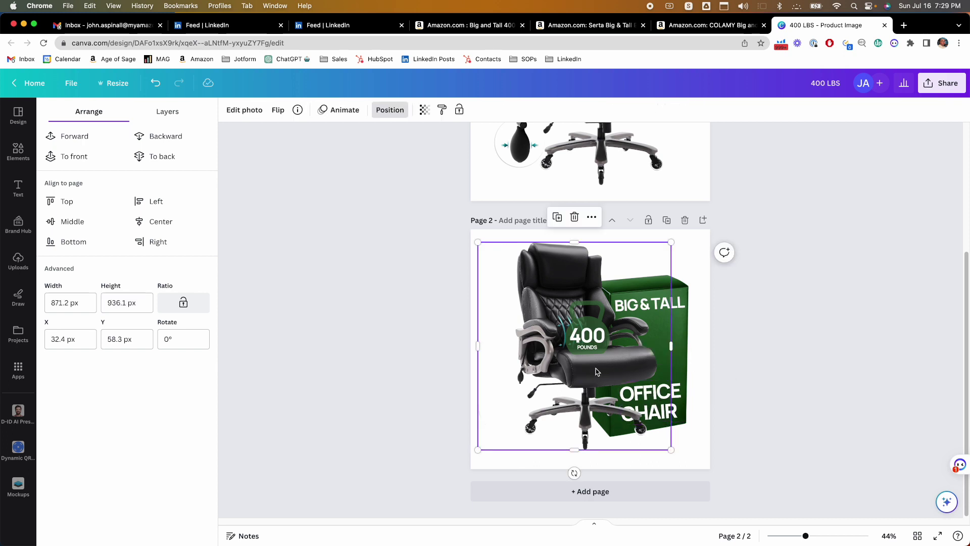
pyautogui.moveTo(584, 368); pyautogui.dragTo(577, 369)
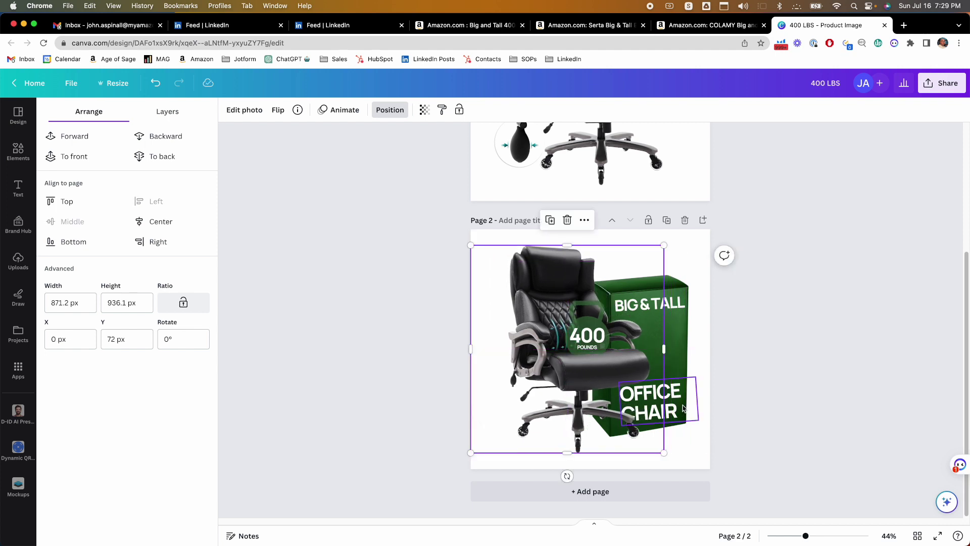
pyautogui.click(659, 400)
pyautogui.moveTo(659, 400); pyautogui.dragTo(658, 396)
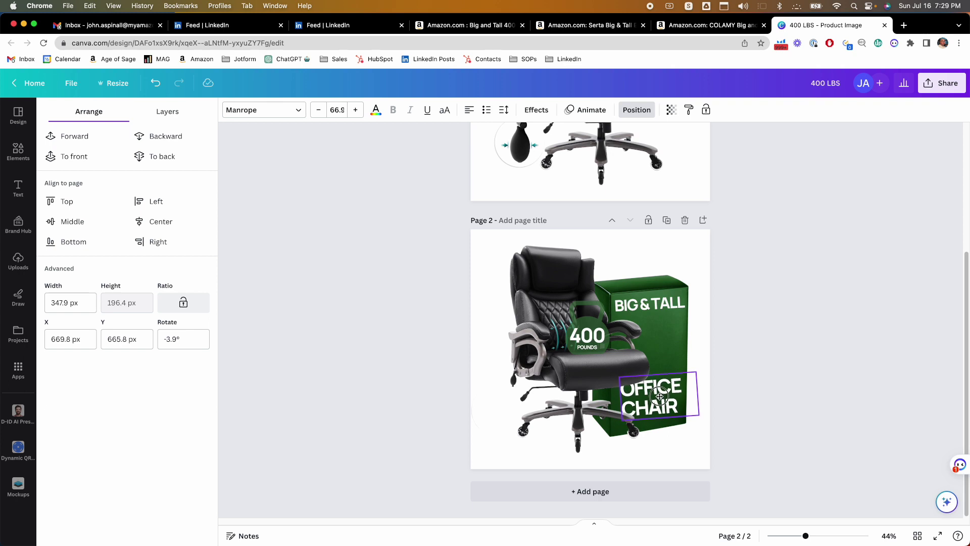
pyautogui.click(814, 316)
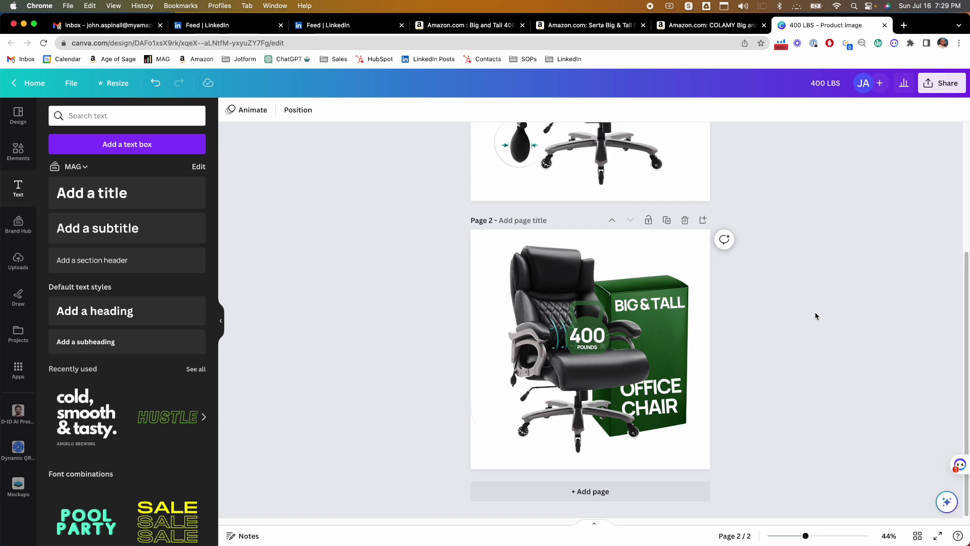
pyautogui.scroll(1, 819, 313)
pyautogui.scroll(-1, 819, 317)
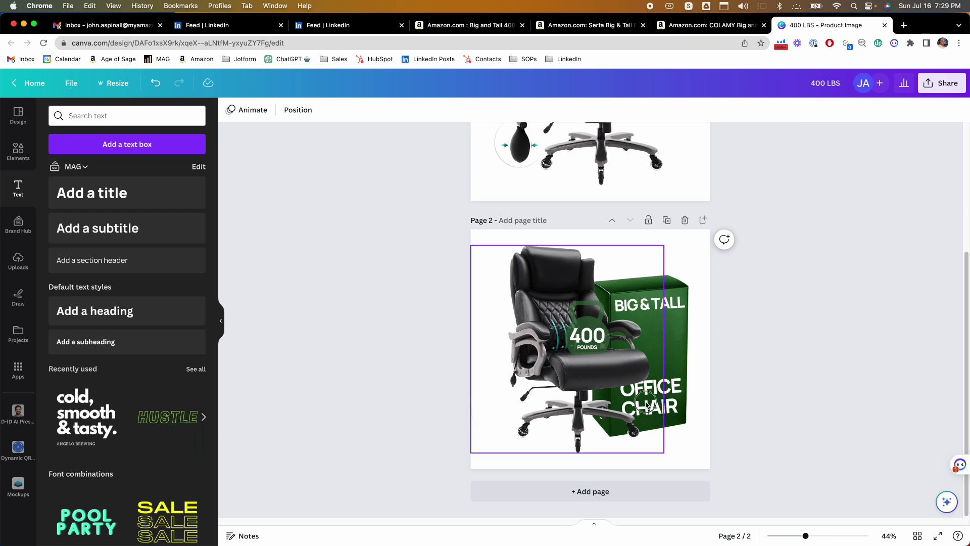
pyautogui.moveTo(646, 404); pyautogui.dragTo(648, 397)
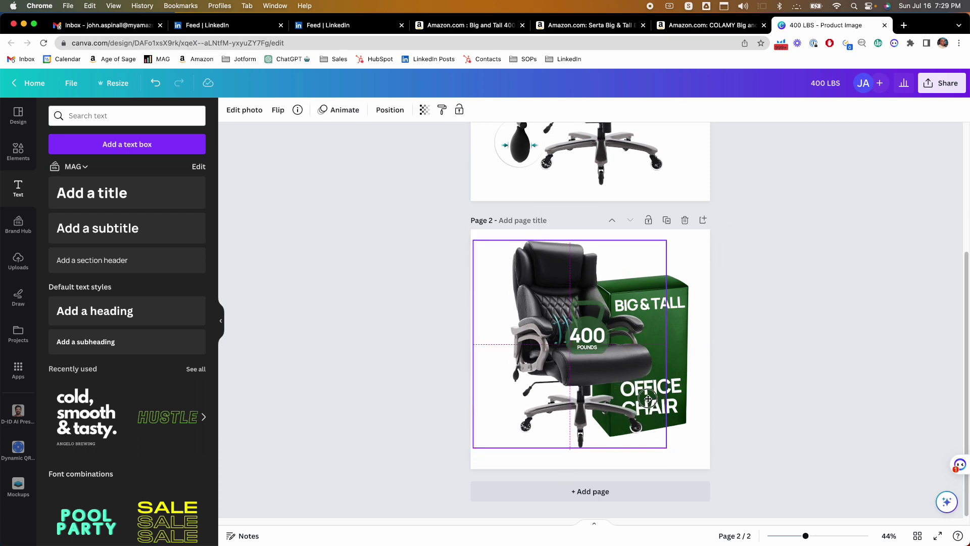
pyautogui.click(757, 338)
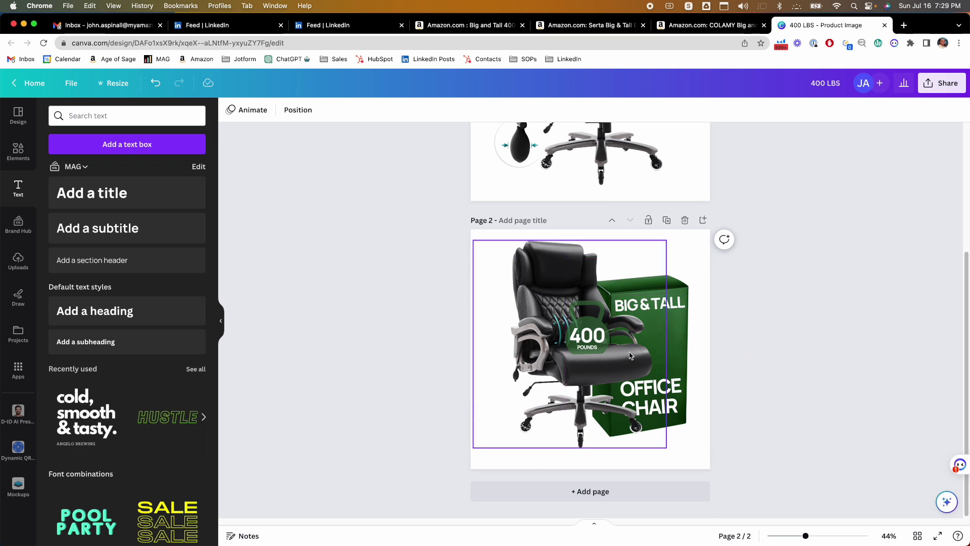
# - Show all Graphics results for 'weight' in the Elements library
pyautogui.click(18, 152)
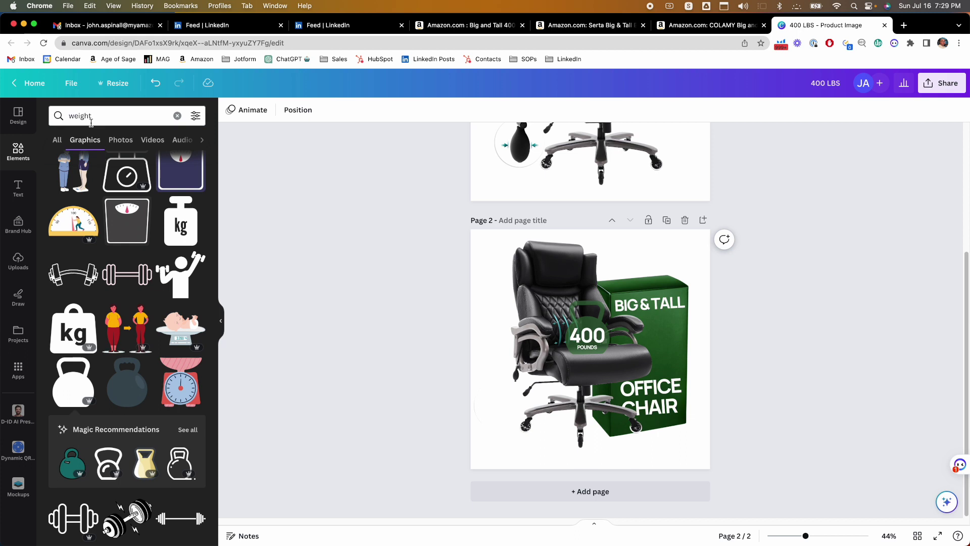
pyautogui.click(58, 140)
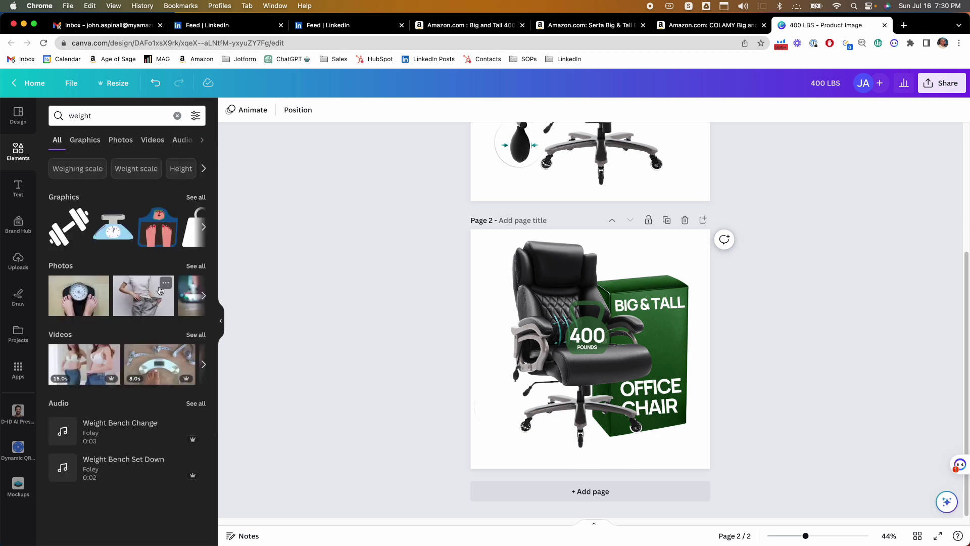
pyautogui.click(195, 197)
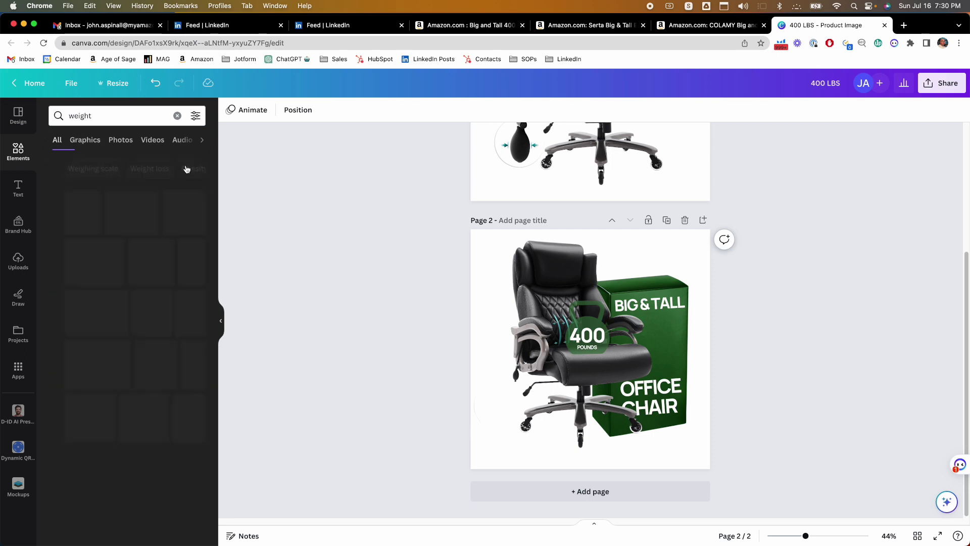
# - Add the recently used white circle onto the green box and send it behind the chair
pyautogui.click(178, 116)
pyautogui.click(195, 172)
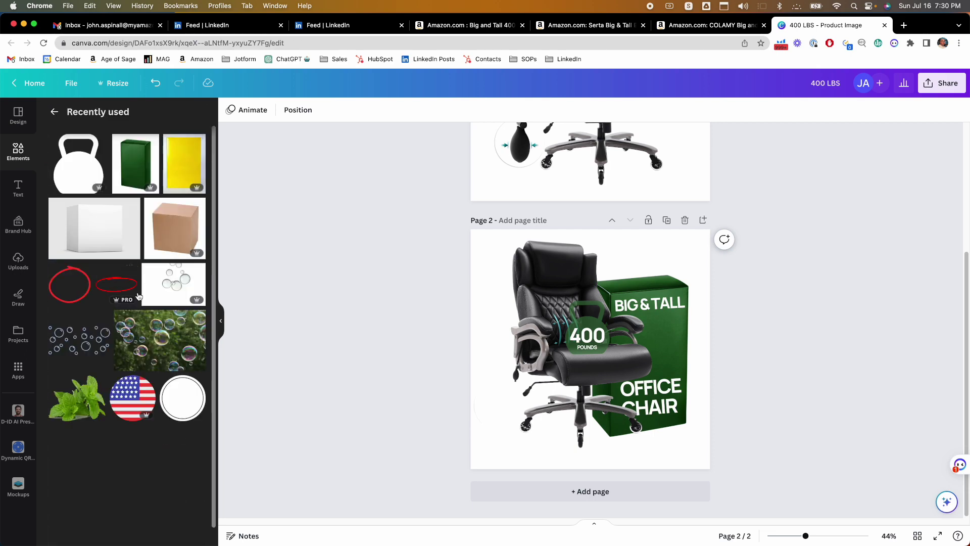
pyautogui.scroll(-5, 134, 329)
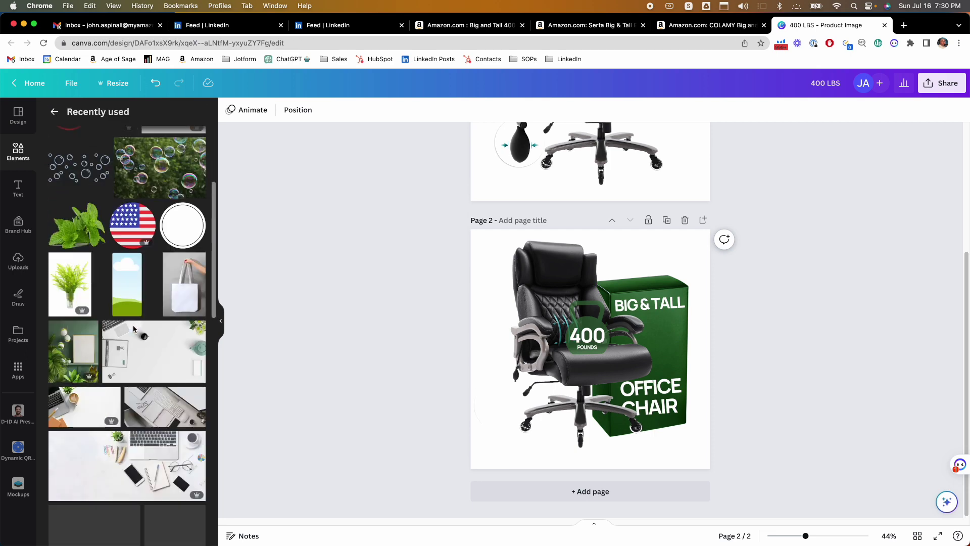
pyautogui.click(187, 234)
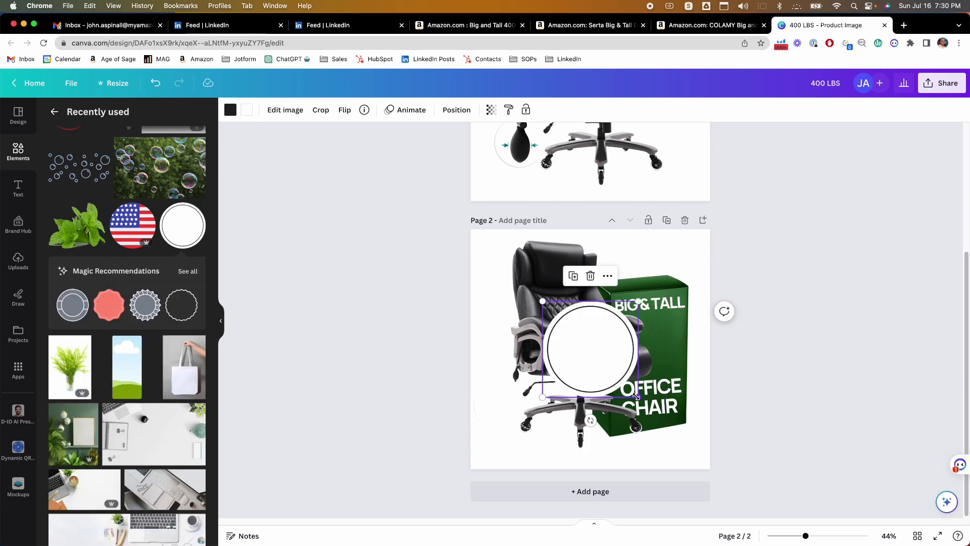
pyautogui.moveTo(636, 397); pyautogui.dragTo(683, 377)
pyautogui.moveTo(659, 356); pyautogui.dragTo(655, 353)
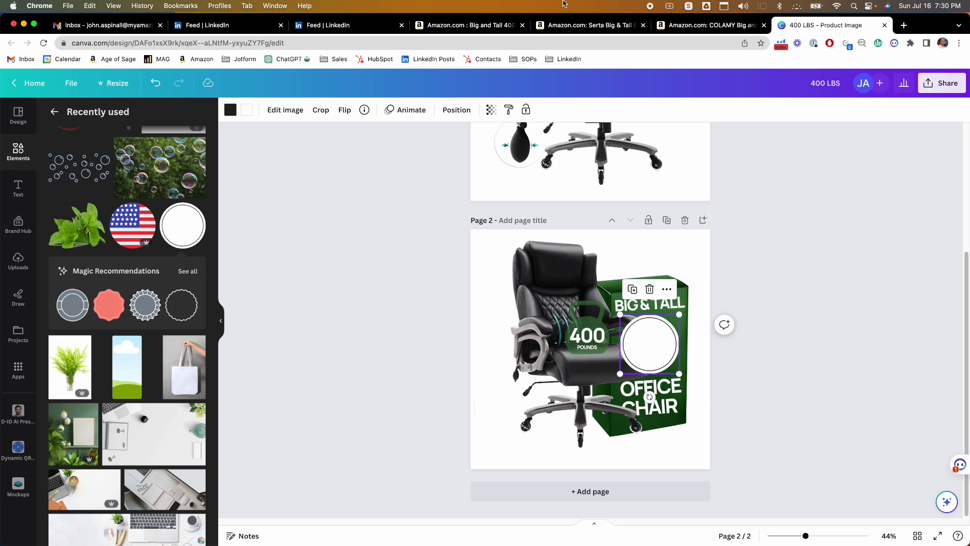
pyautogui.click(456, 110)
pyautogui.click(181, 146)
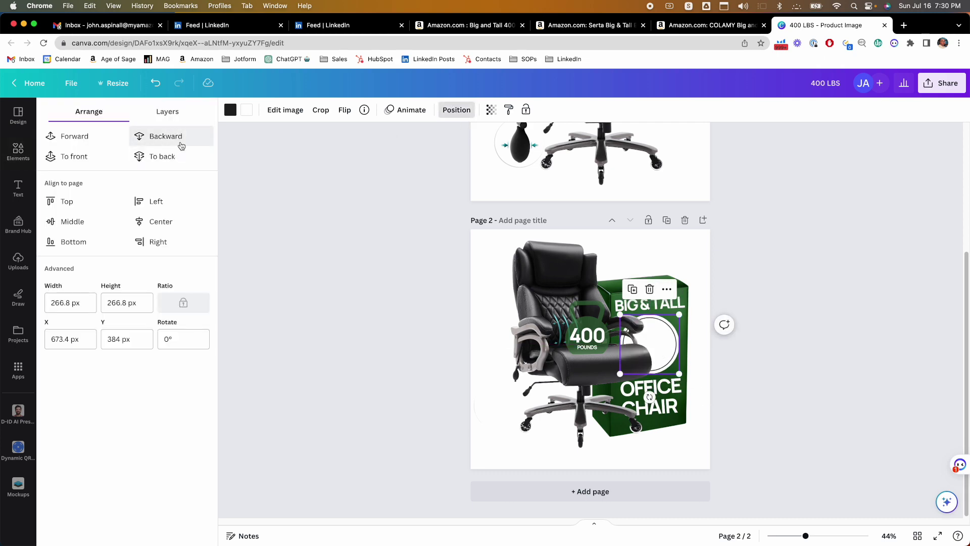
pyautogui.click(903, 305)
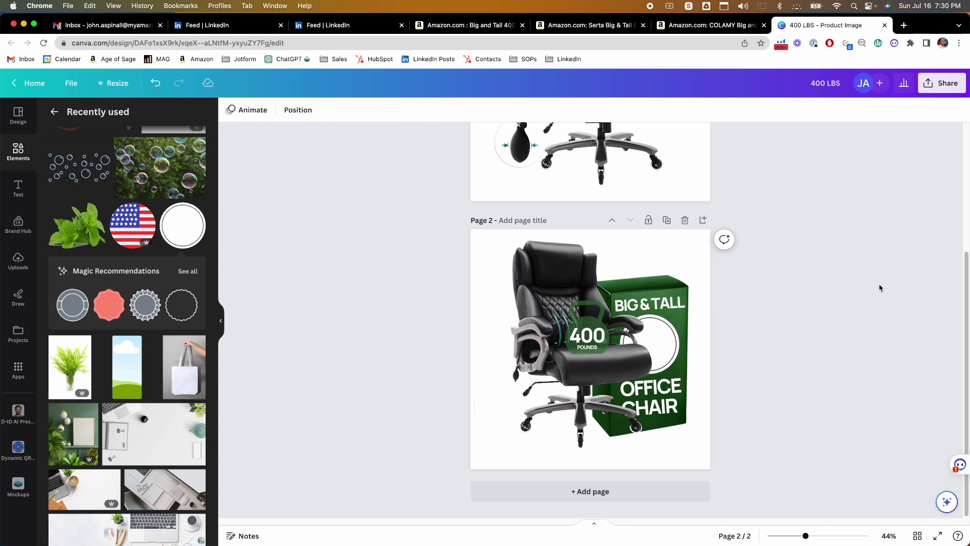
# - Shrink the OFFICE CHAIR text to size 56.1 and nudge it into place
pyautogui.click(692, 406)
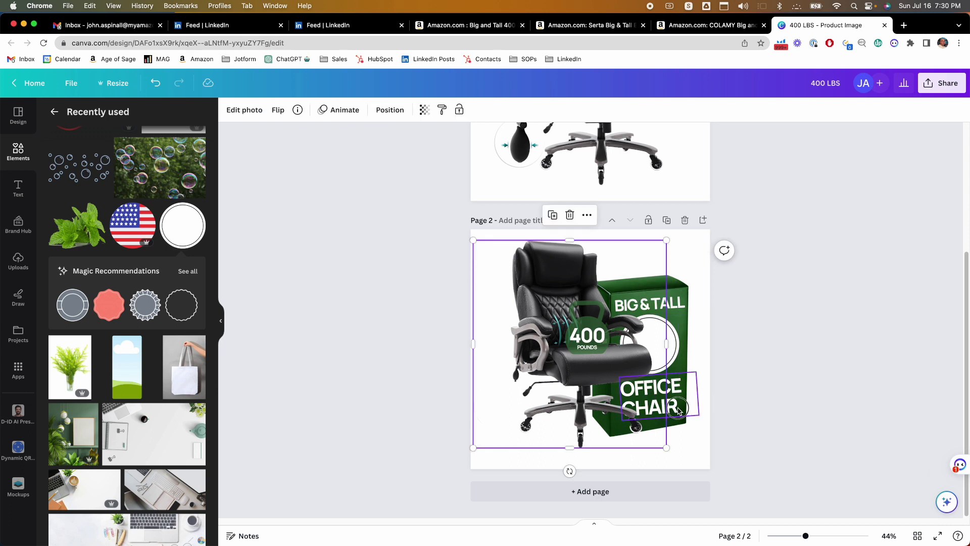
pyautogui.click(697, 412)
pyautogui.moveTo(700, 415); pyautogui.dragTo(655, 403)
pyautogui.click(822, 319)
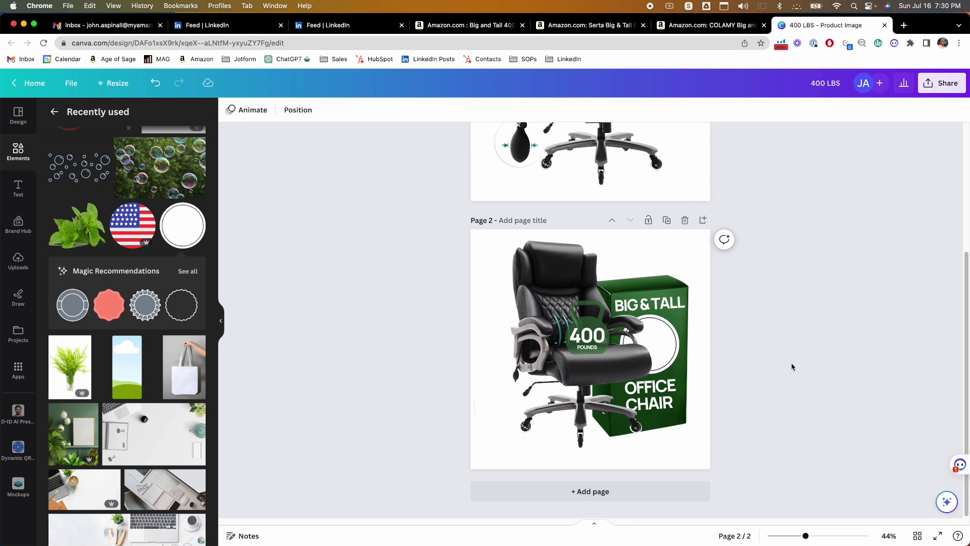
pyautogui.scroll(4, 668, 303)
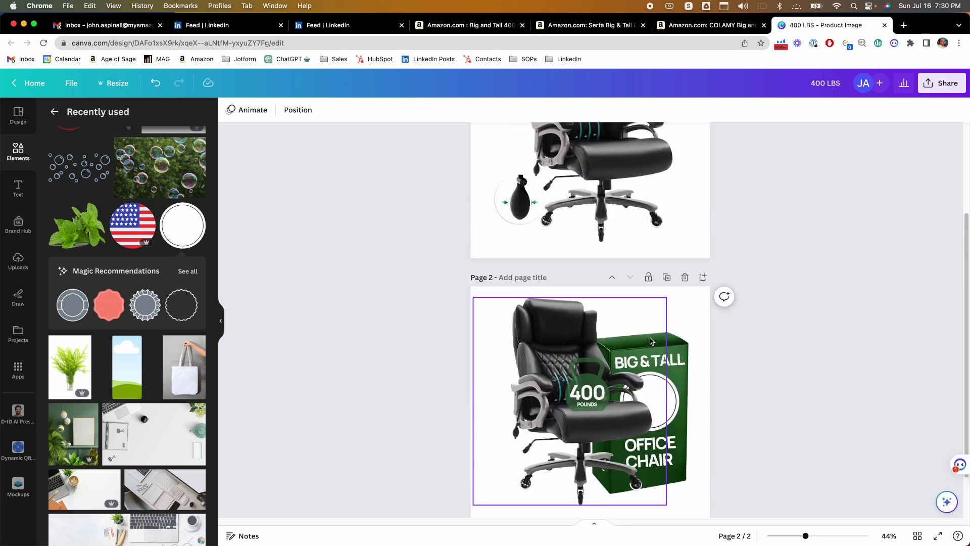
pyautogui.scroll(-4, 668, 290)
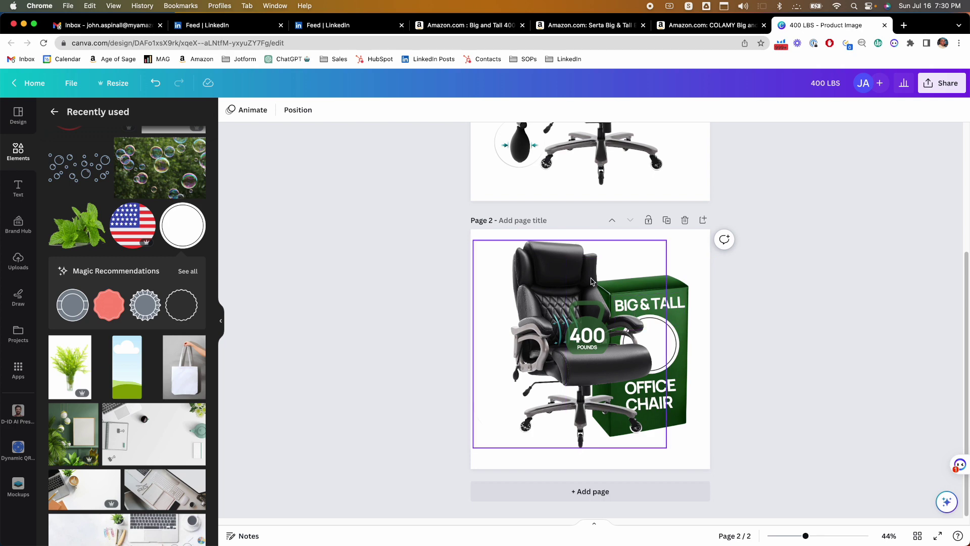
# - Search Elements for 'office chair' and add an outline office-chair graphic to page 2
pyautogui.click(18, 151)
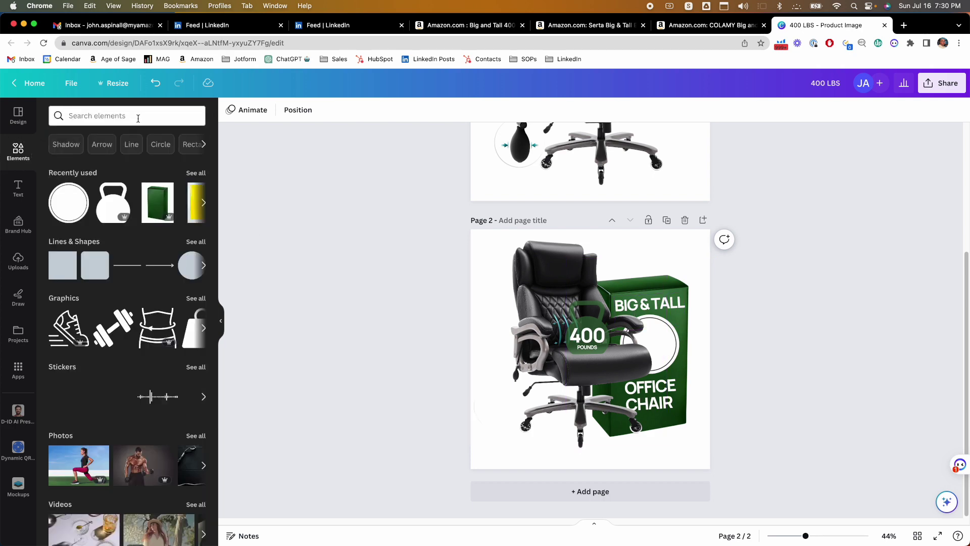
pyautogui.click(138, 118)
pyautogui.write('office chair')
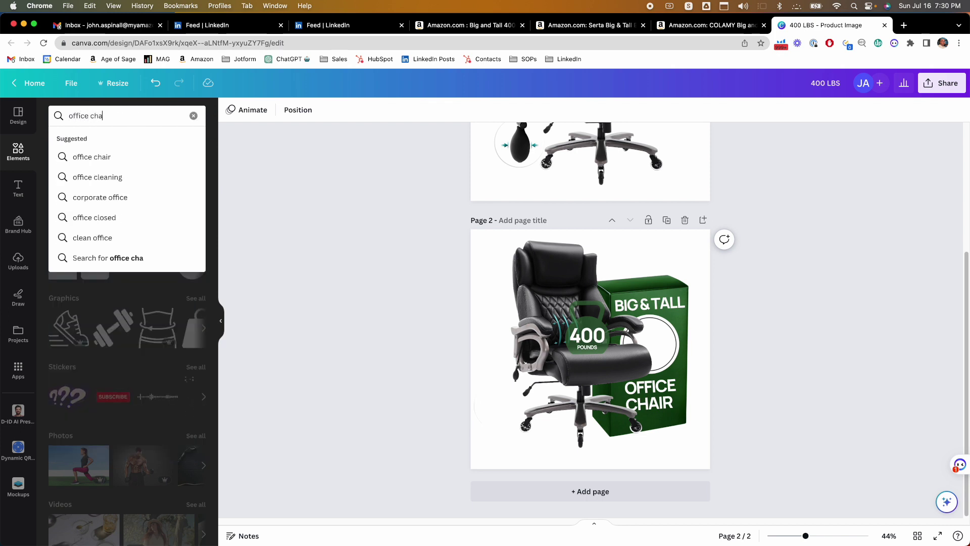
pyautogui.press('Return')
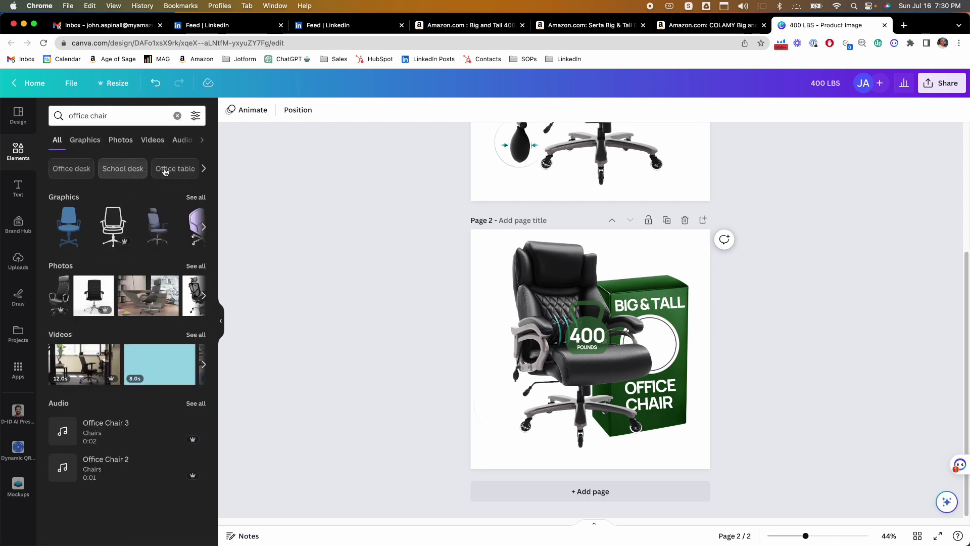
pyautogui.click(195, 197)
pyautogui.scroll(-1, 132, 333)
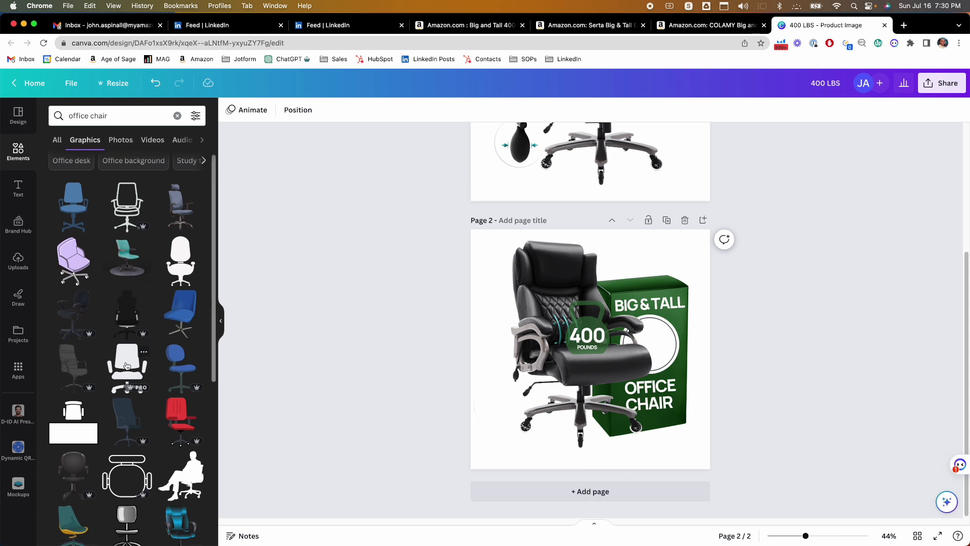
pyautogui.scroll(-5, 126, 366)
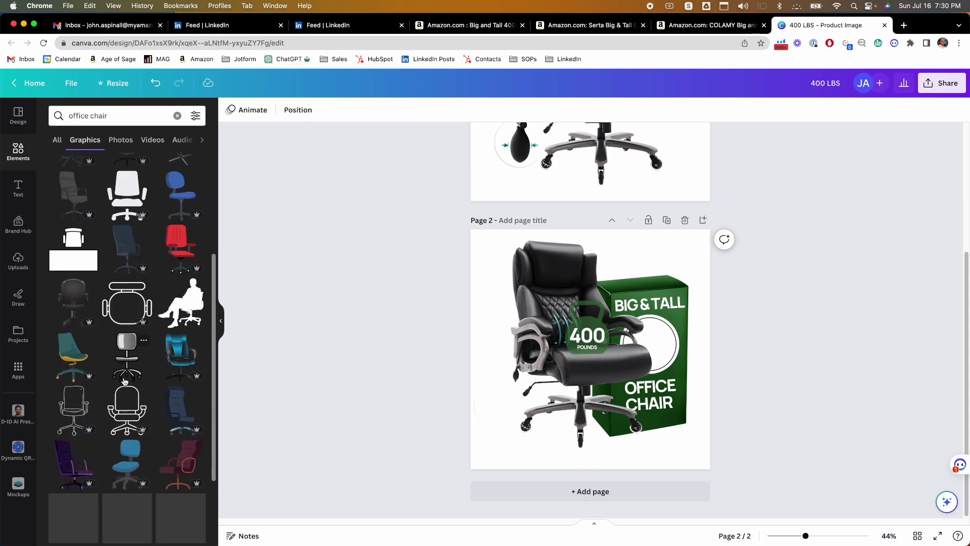
pyautogui.click(126, 404)
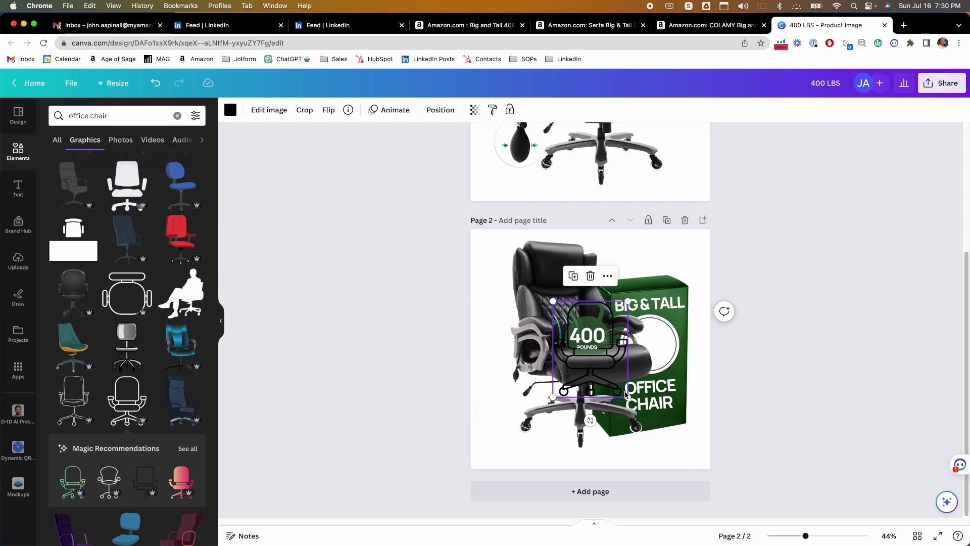
# - Shrink the chair graphic and place it inside the white circle on the green box
pyautogui.moveTo(625, 394); pyautogui.dragTo(642, 359)
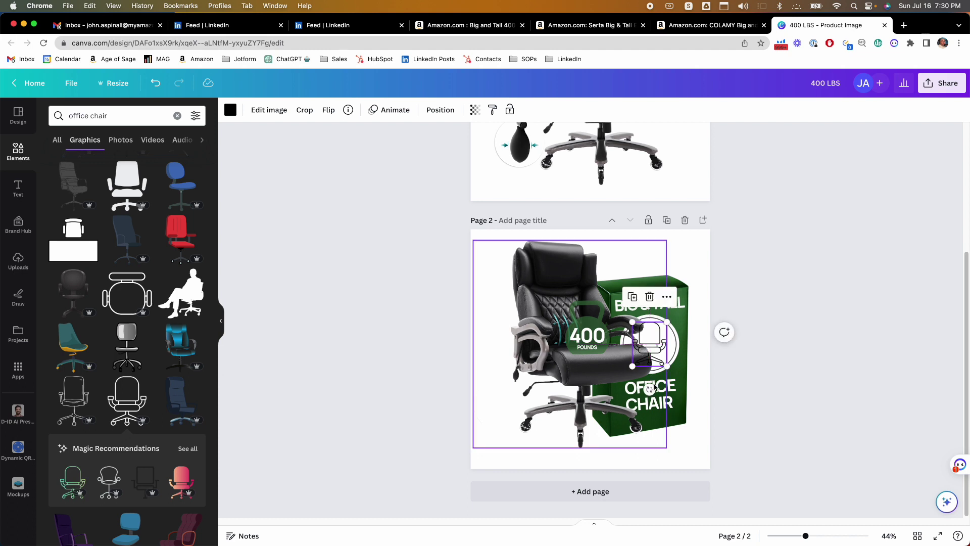
pyautogui.click(440, 110)
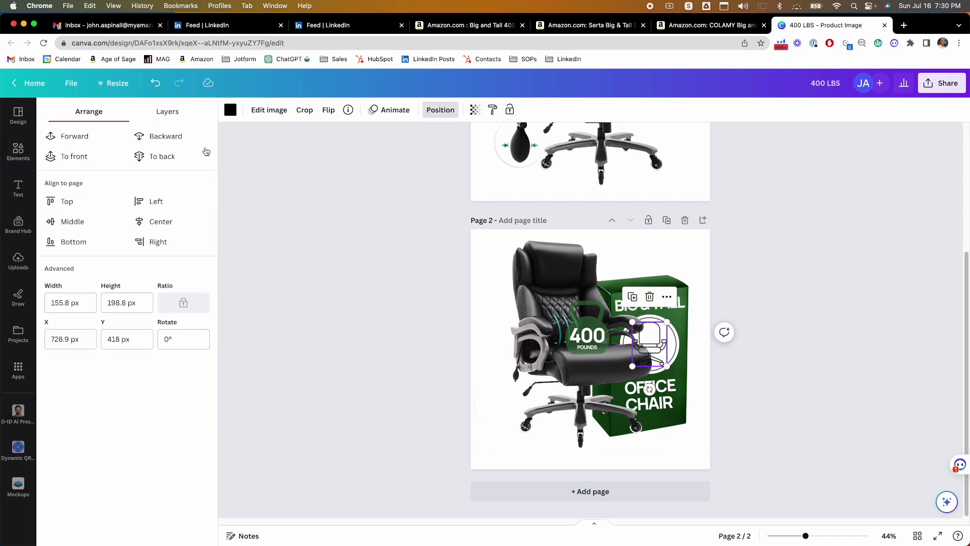
pyautogui.click(285, 238)
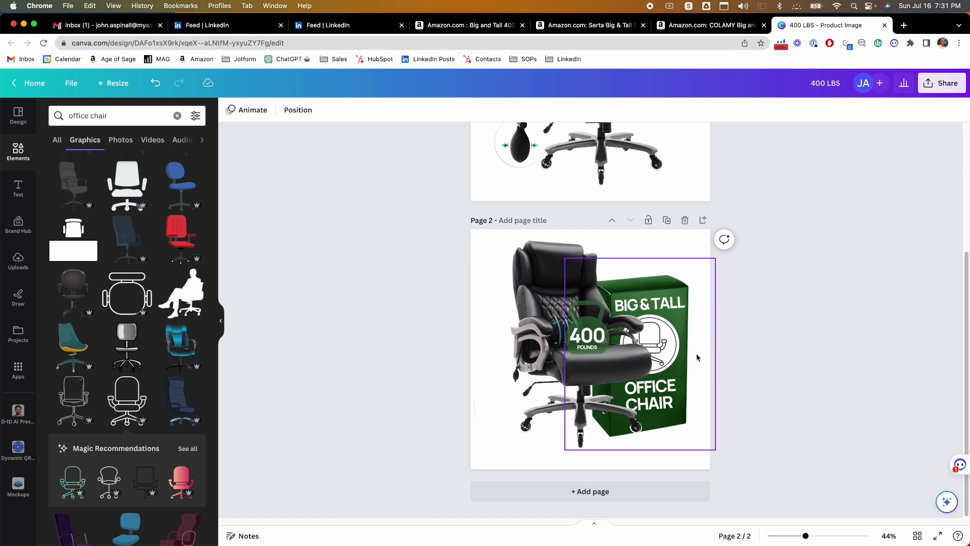
pyautogui.scroll(3, 699, 374)
pyautogui.scroll(-3, 713, 379)
pyautogui.scroll(3, 633, 422)
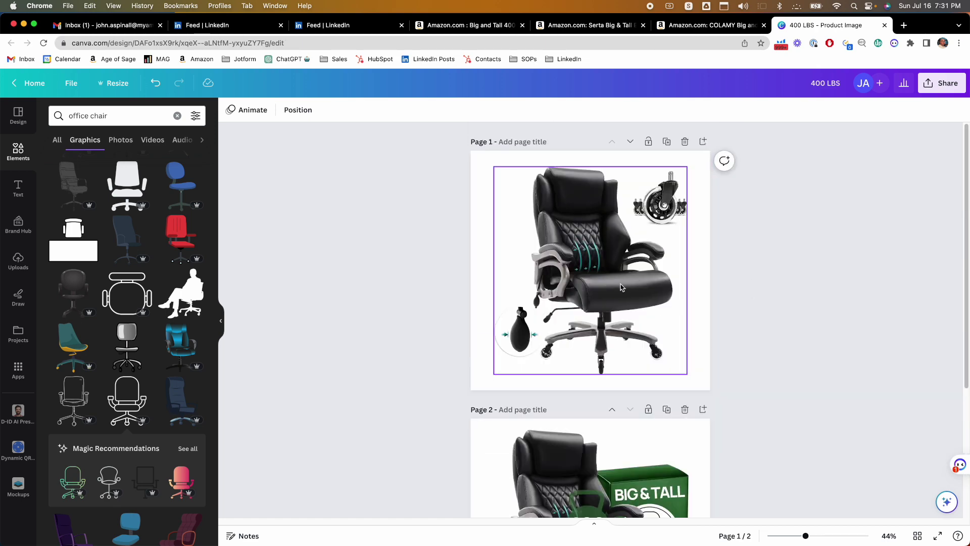
pyautogui.scroll(-3, 621, 287)
pyautogui.click(654, 406)
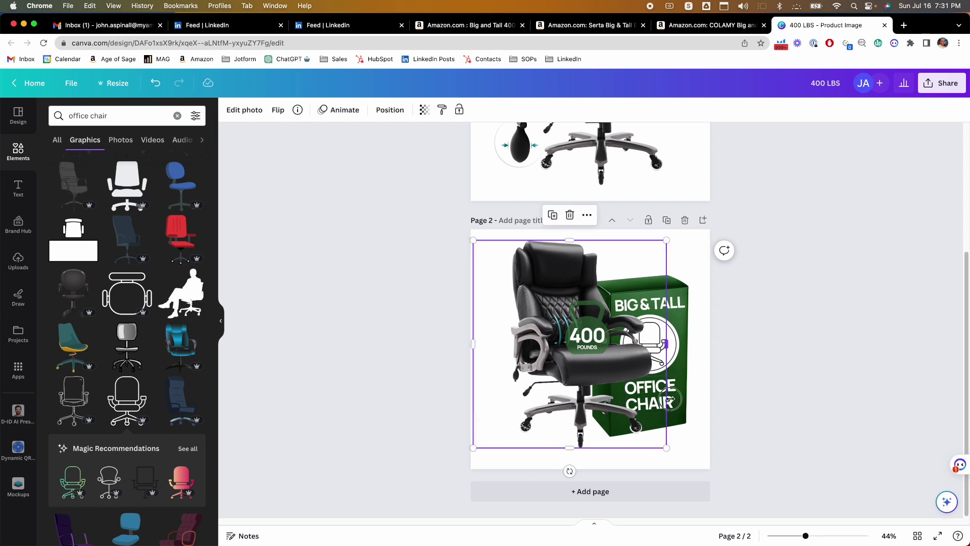
pyautogui.click(669, 399)
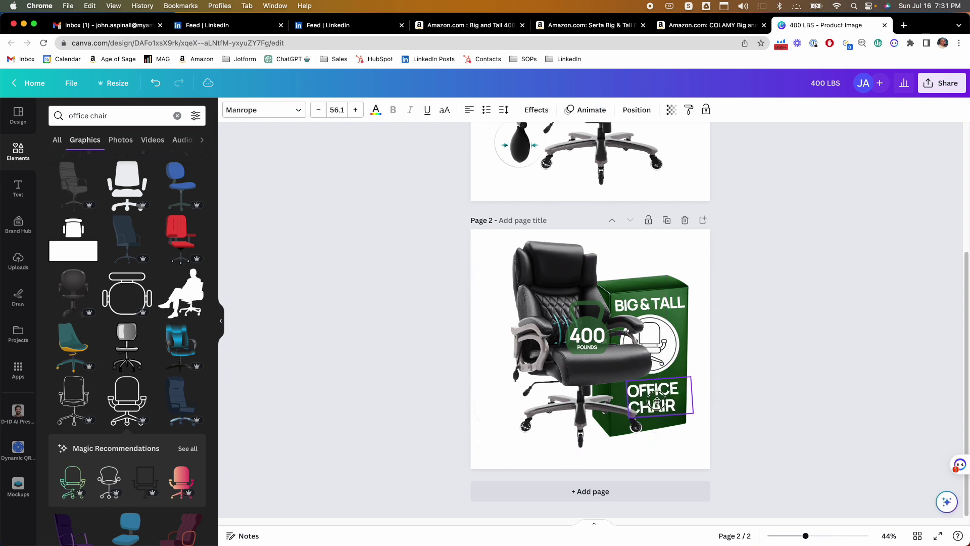
pyautogui.moveTo(656, 400); pyautogui.dragTo(656, 401)
pyautogui.click(806, 359)
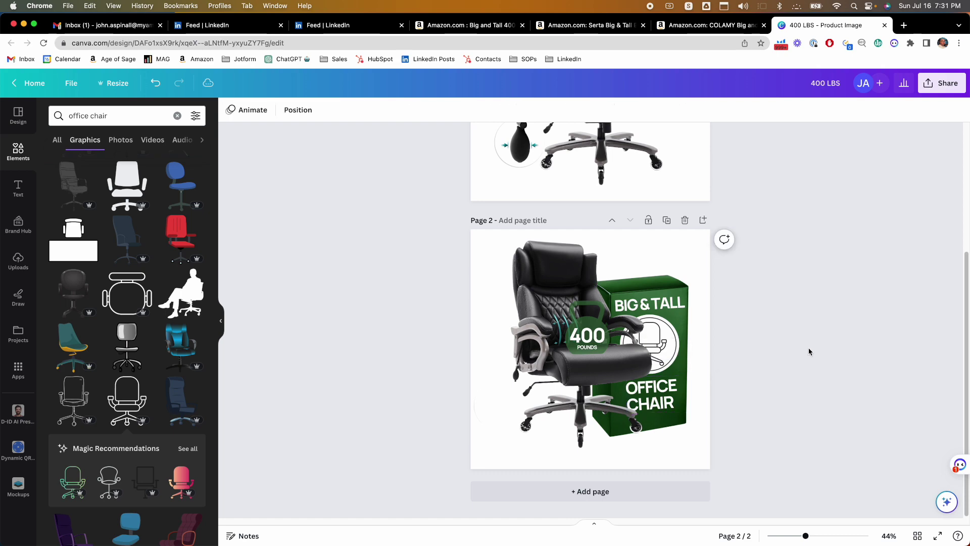
pyautogui.scroll(4, 805, 316)
pyautogui.scroll(-4, 776, 319)
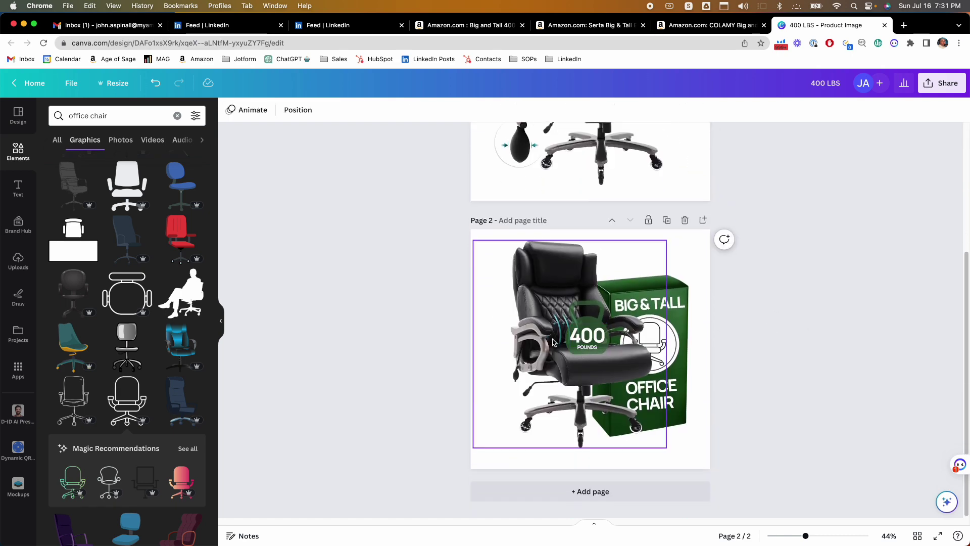
pyautogui.click(558, 321)
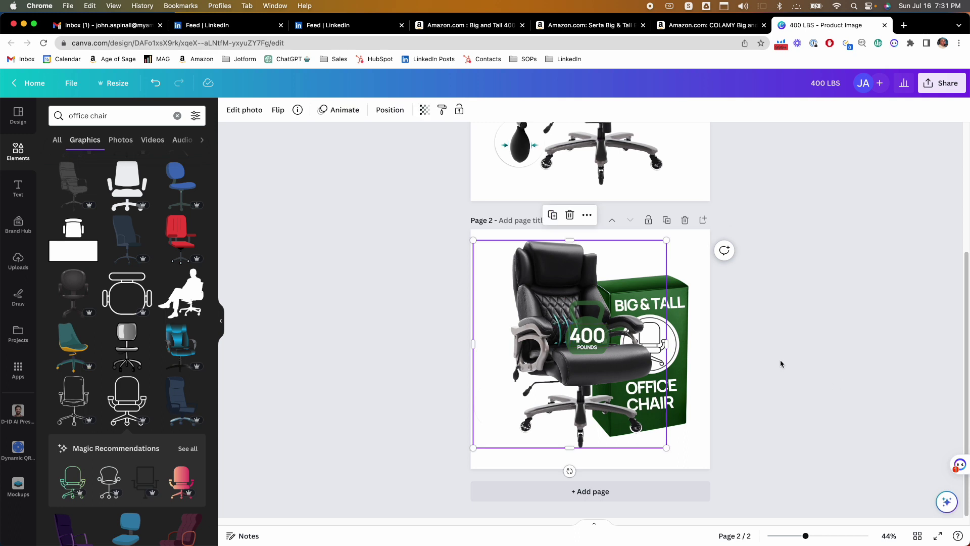
pyautogui.scroll(3, 780, 364)
pyautogui.scroll(-3, 781, 364)
pyautogui.scroll(5, 675, 207)
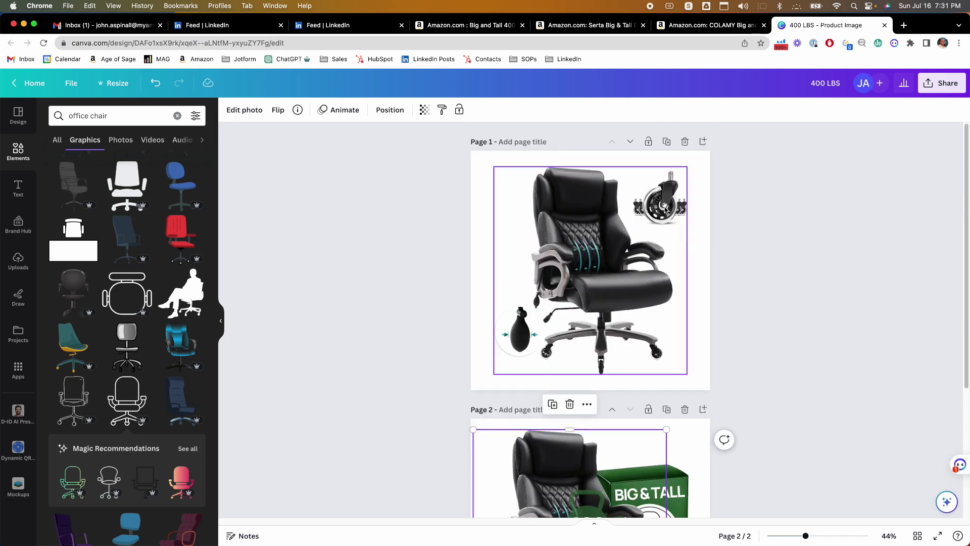
pyautogui.scroll(-5, 599, 226)
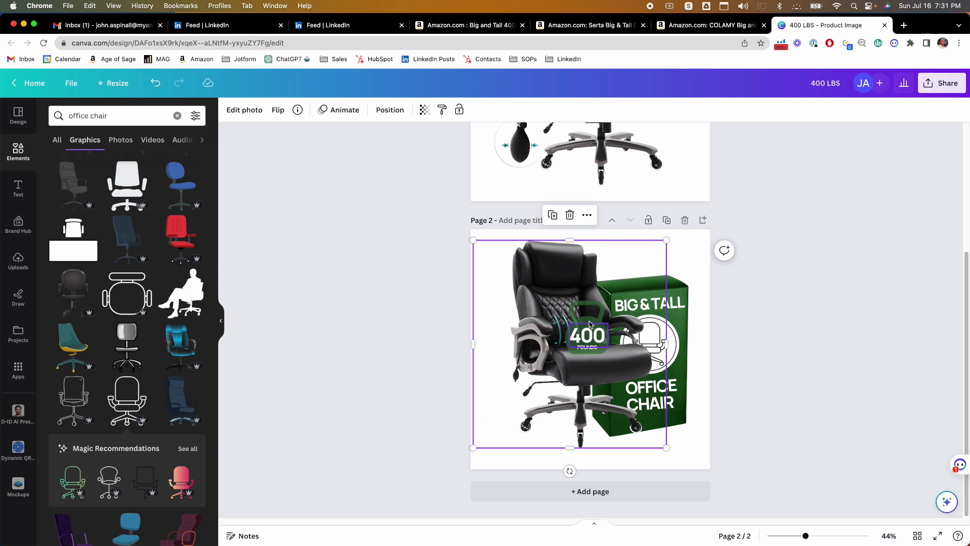
pyautogui.scroll(5, 589, 324)
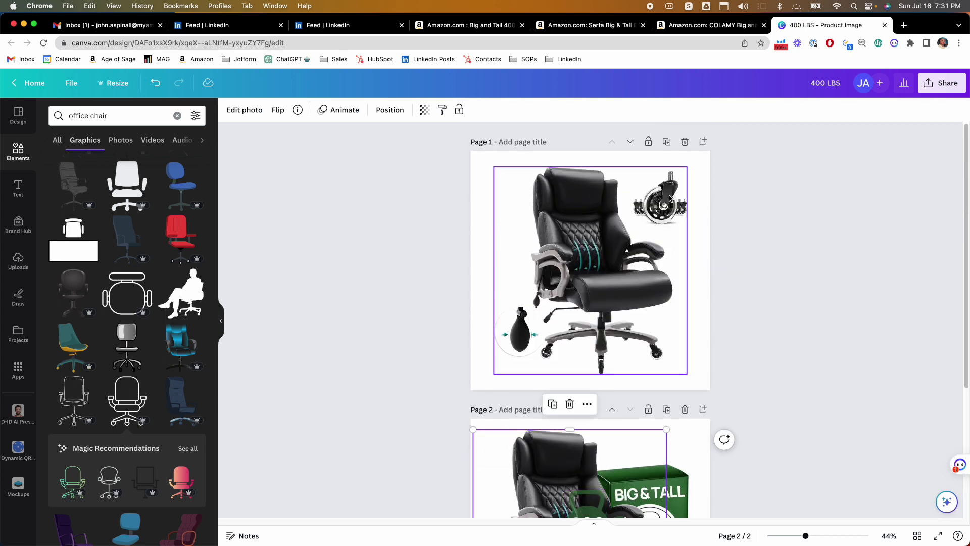
pyautogui.scroll(-5, 601, 260)
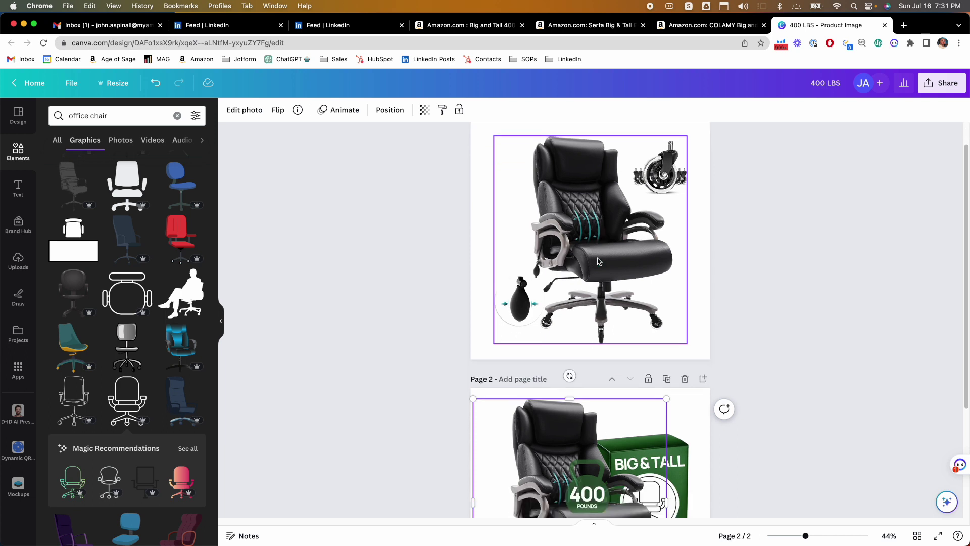
pyautogui.click(811, 326)
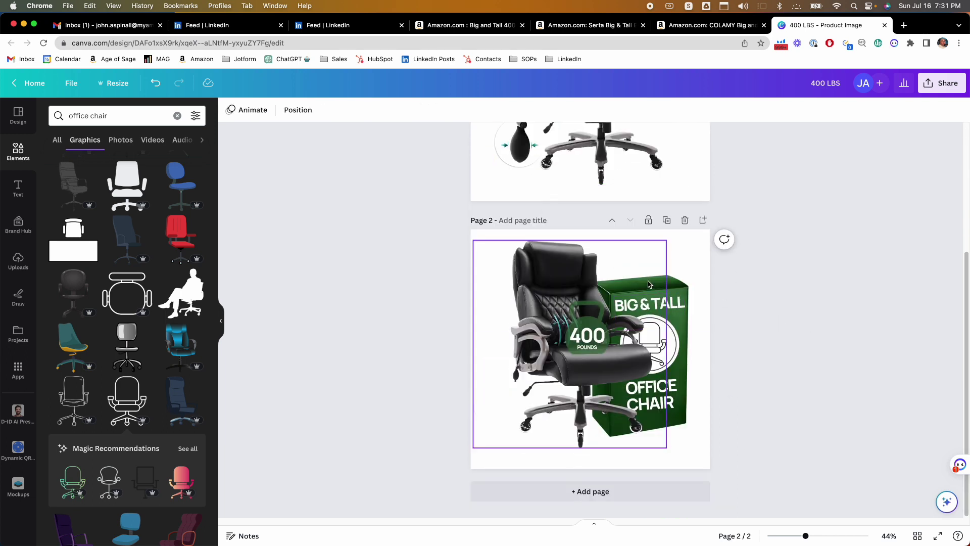
pyautogui.click(678, 284)
pyautogui.click(245, 111)
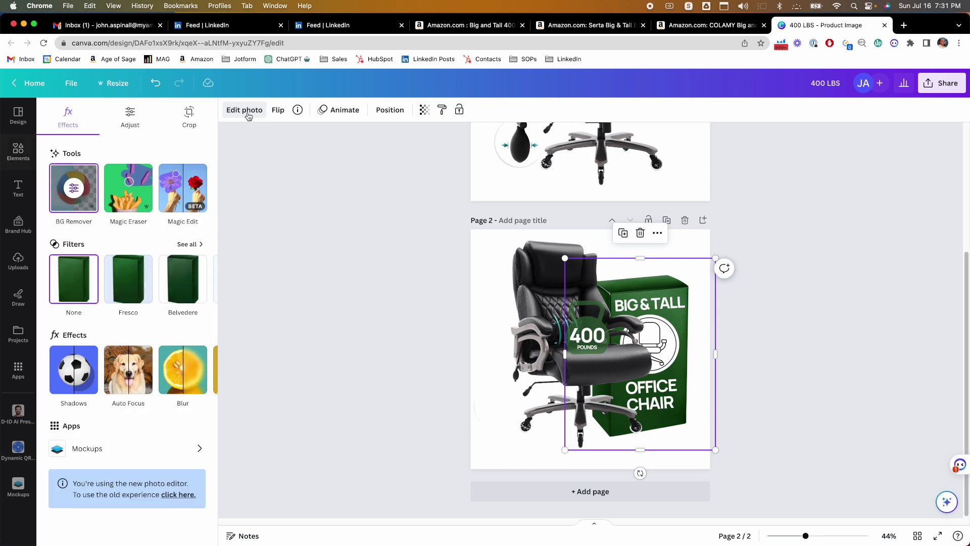
pyautogui.click(186, 244)
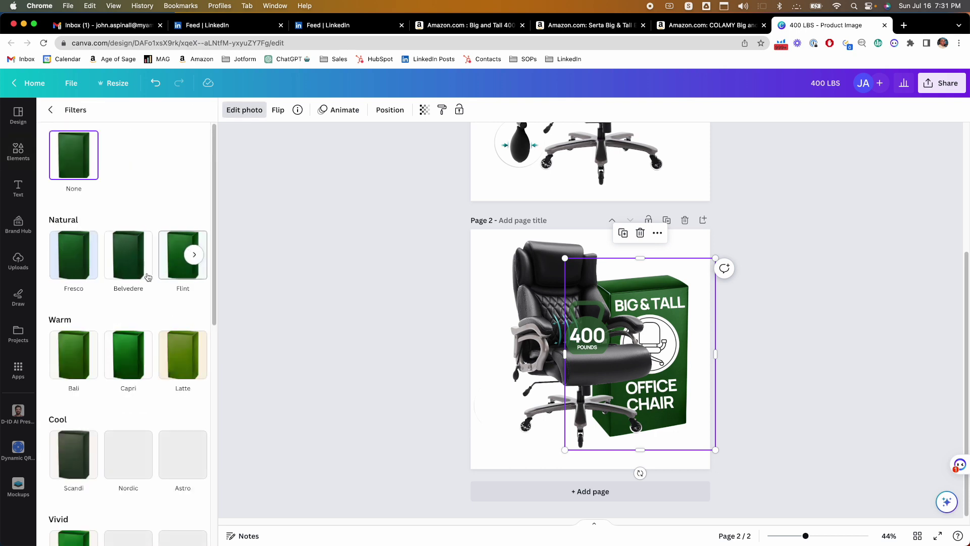
pyautogui.scroll(-3, 177, 281)
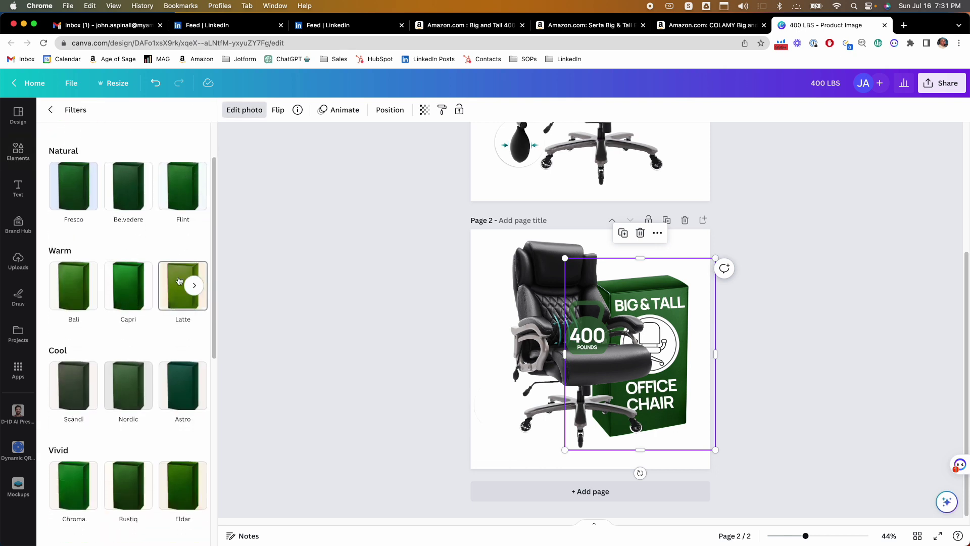
pyautogui.scroll(-8, 178, 281)
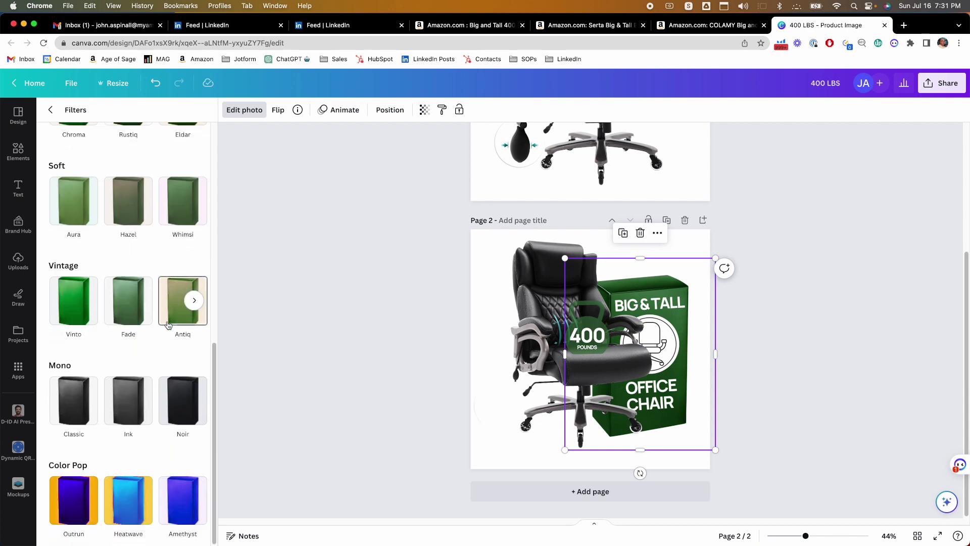
pyautogui.click(80, 400)
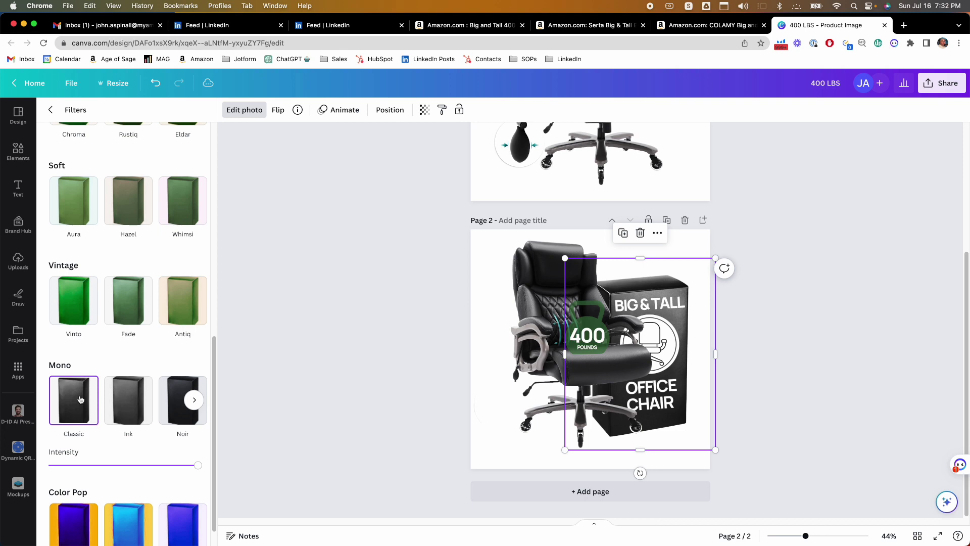
pyautogui.click(155, 83)
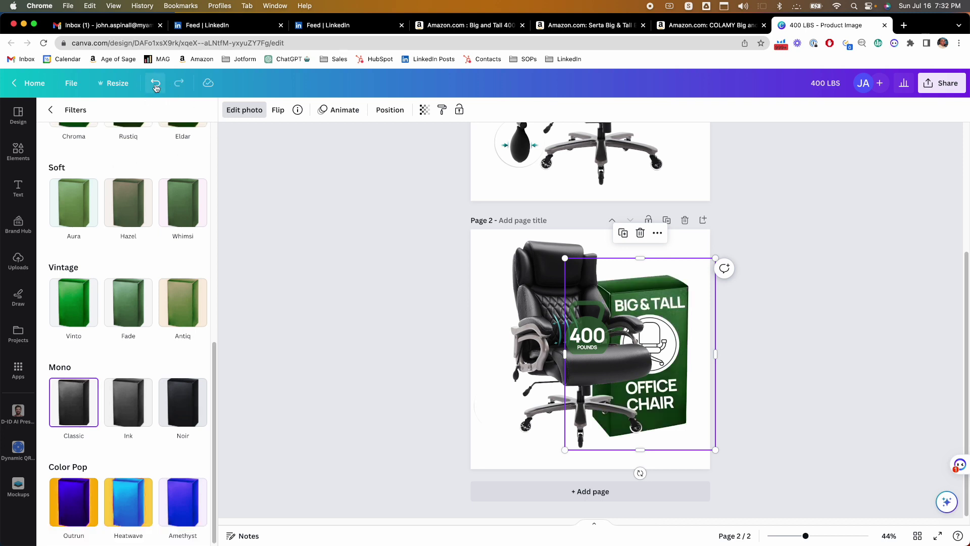
pyautogui.click(386, 234)
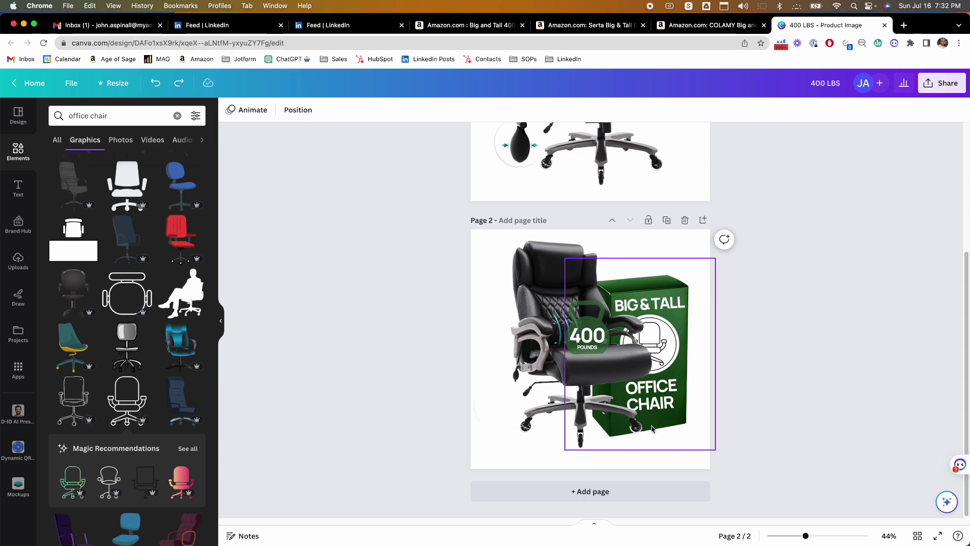
pyautogui.scroll(4, 698, 314)
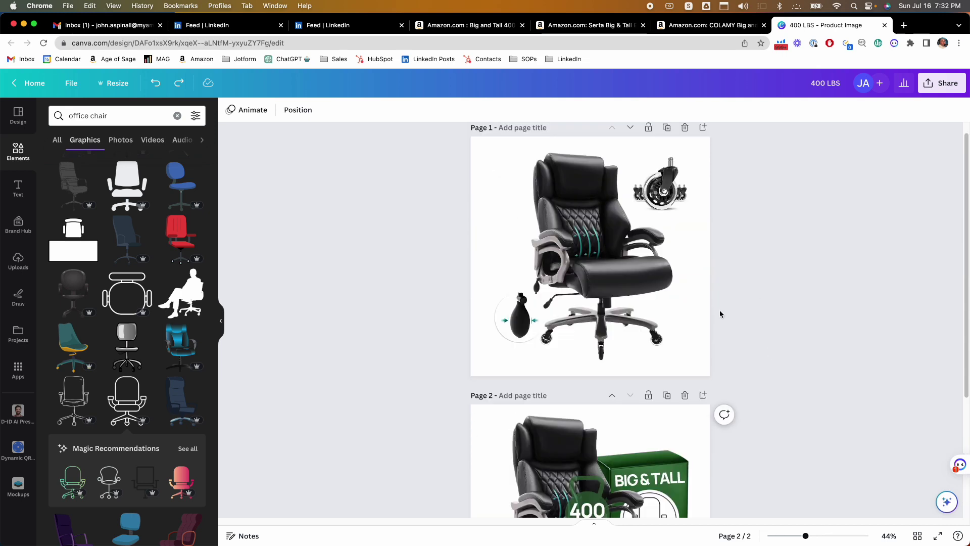
pyautogui.scroll(-4, 708, 321)
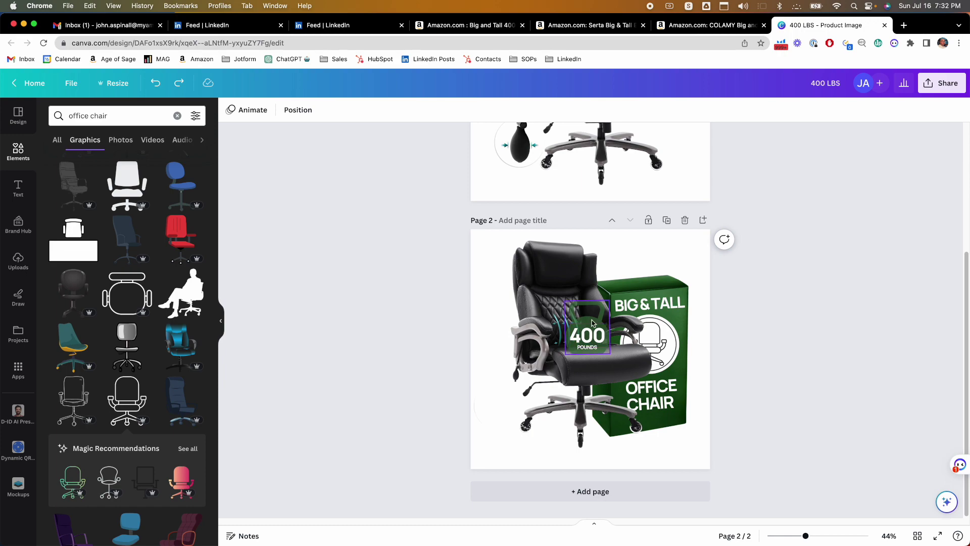
pyautogui.click(707, 24)
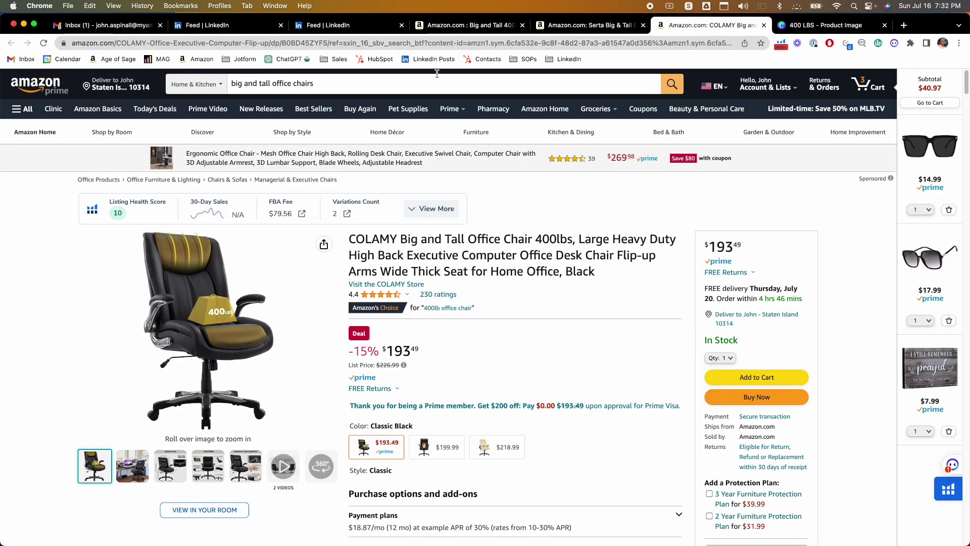
pyautogui.click(444, 19)
pyautogui.scroll(-20, 561, 210)
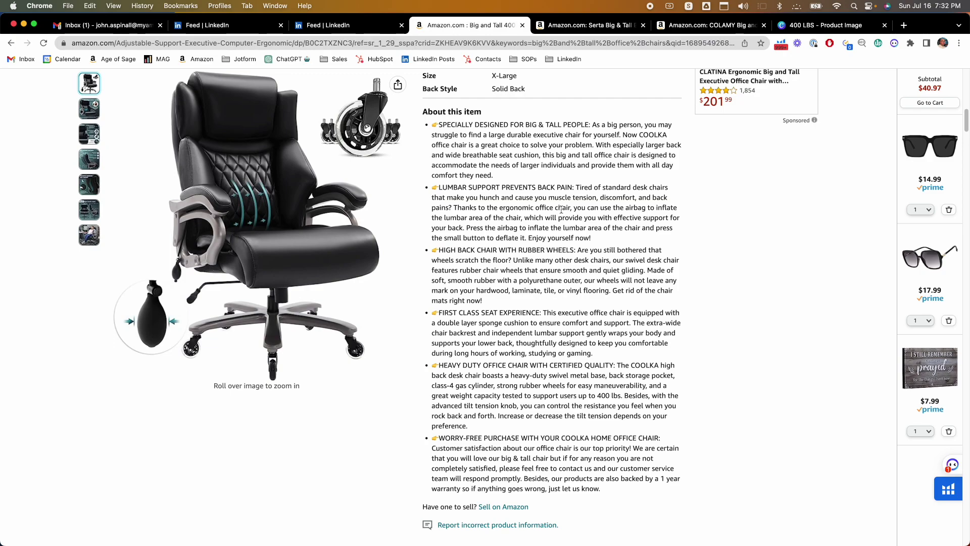
pyautogui.scroll(-20, 561, 209)
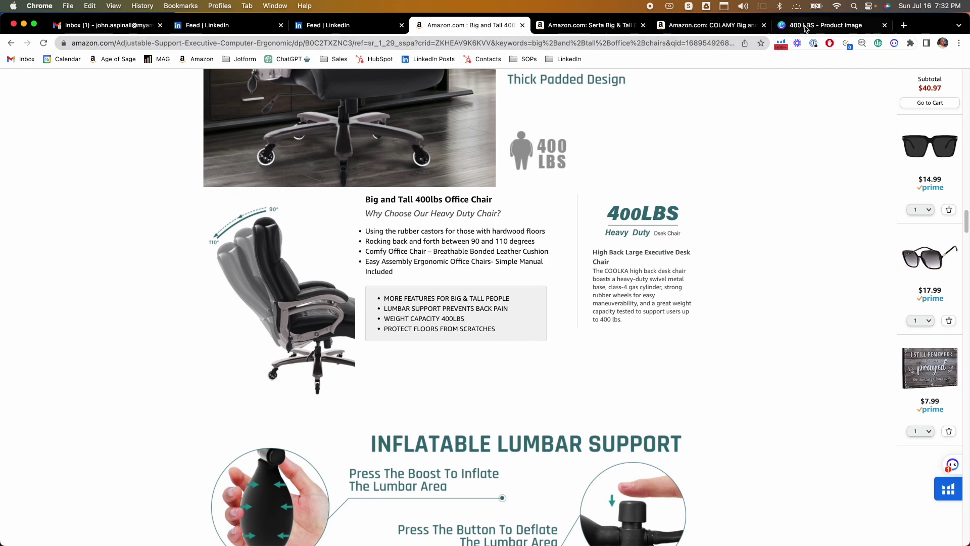
pyautogui.click(821, 26)
pyautogui.scroll(3, 621, 262)
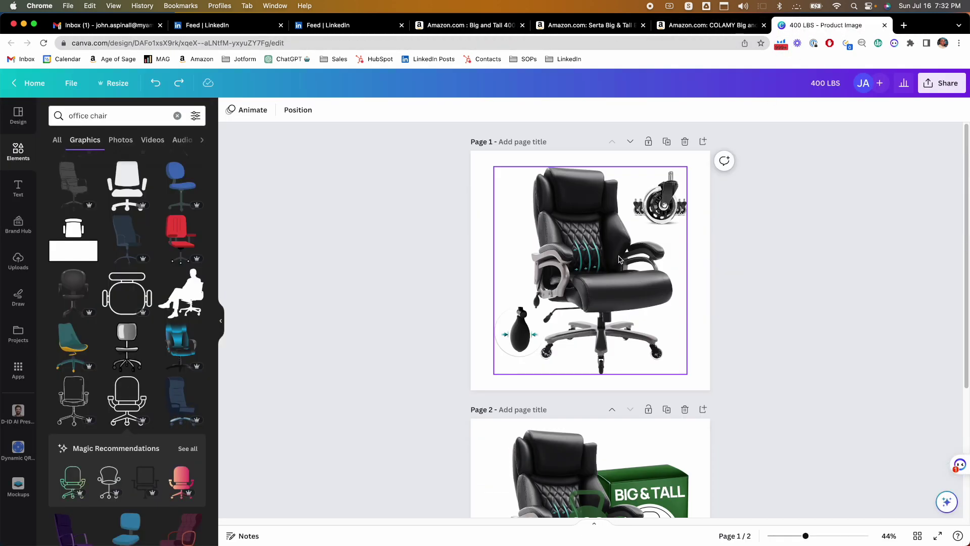
pyautogui.scroll(-3, 620, 265)
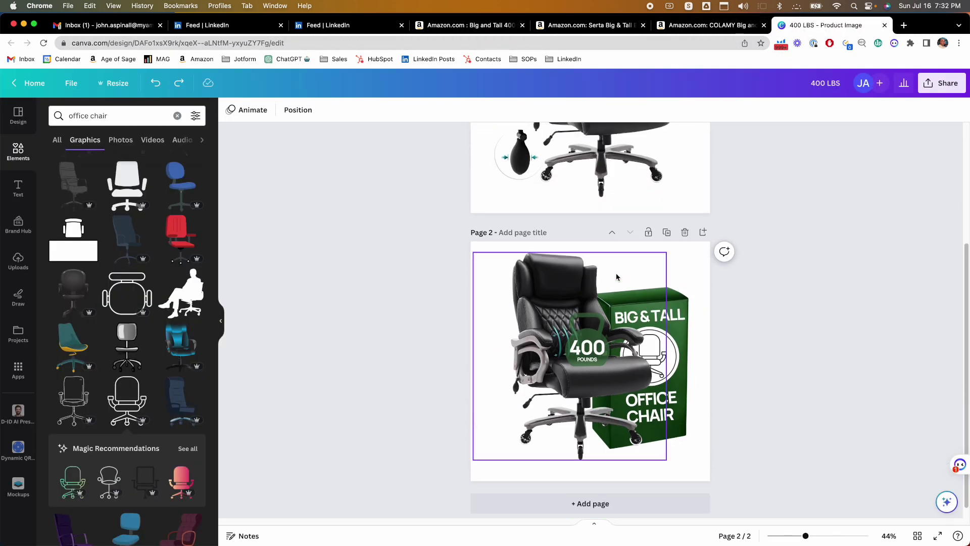
pyautogui.scroll(3, 616, 273)
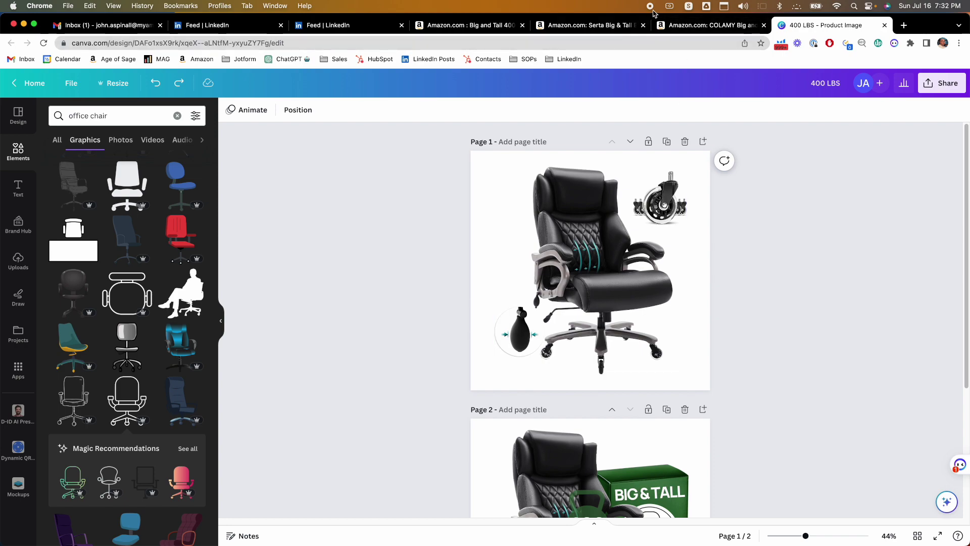